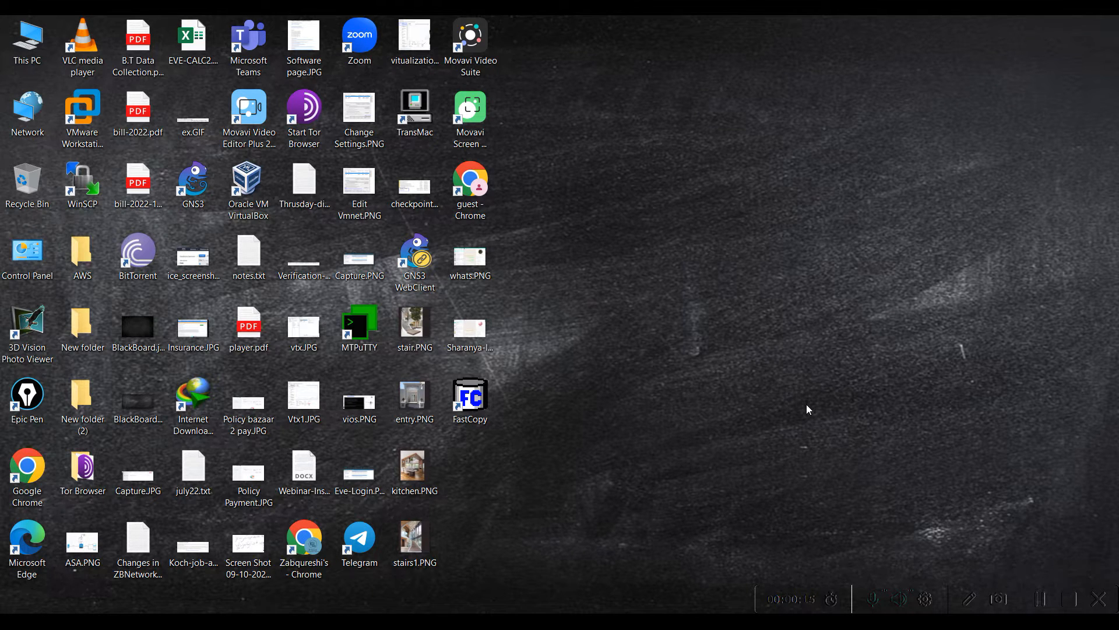
Launch GNS3, search 'gns3 vm' in Chrome and open the GNS3 VM download page
{"action": "left_click", "coordinate": [193, 184]}
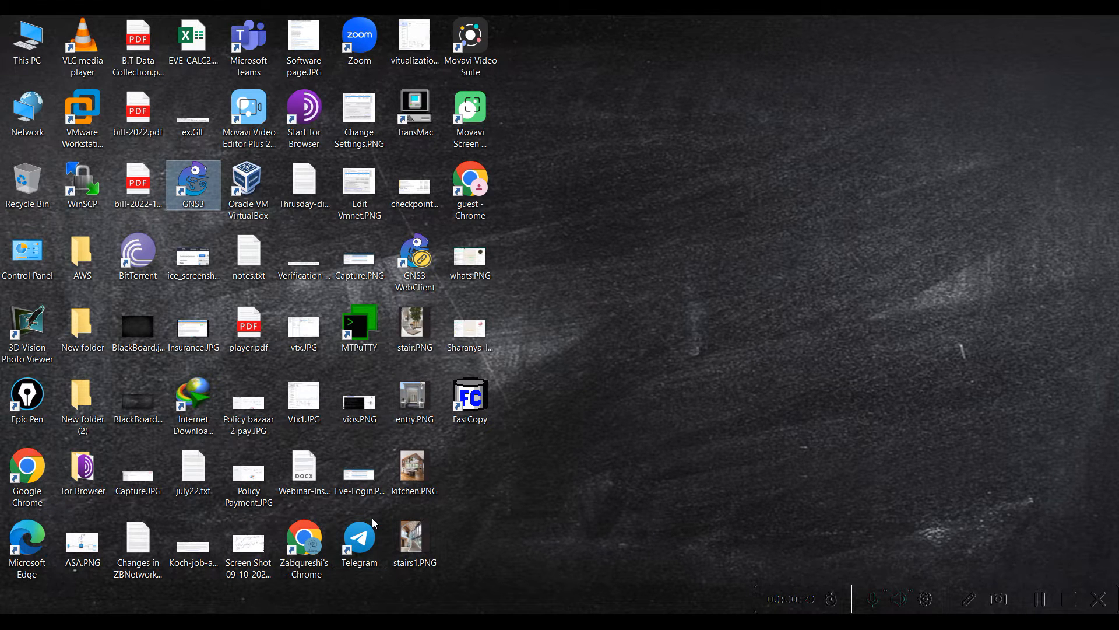
{"action": "double_click", "coordinate": [208, 203]}
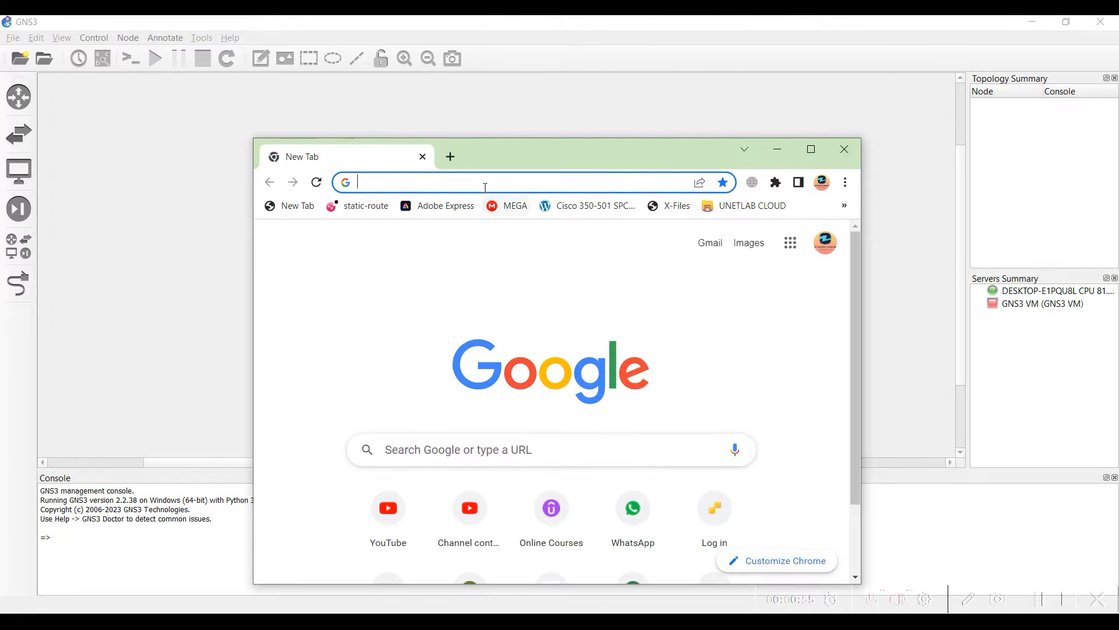
{"action": "left_click", "coordinate": [484, 183]}
{"action": "type", "text": "gns"}
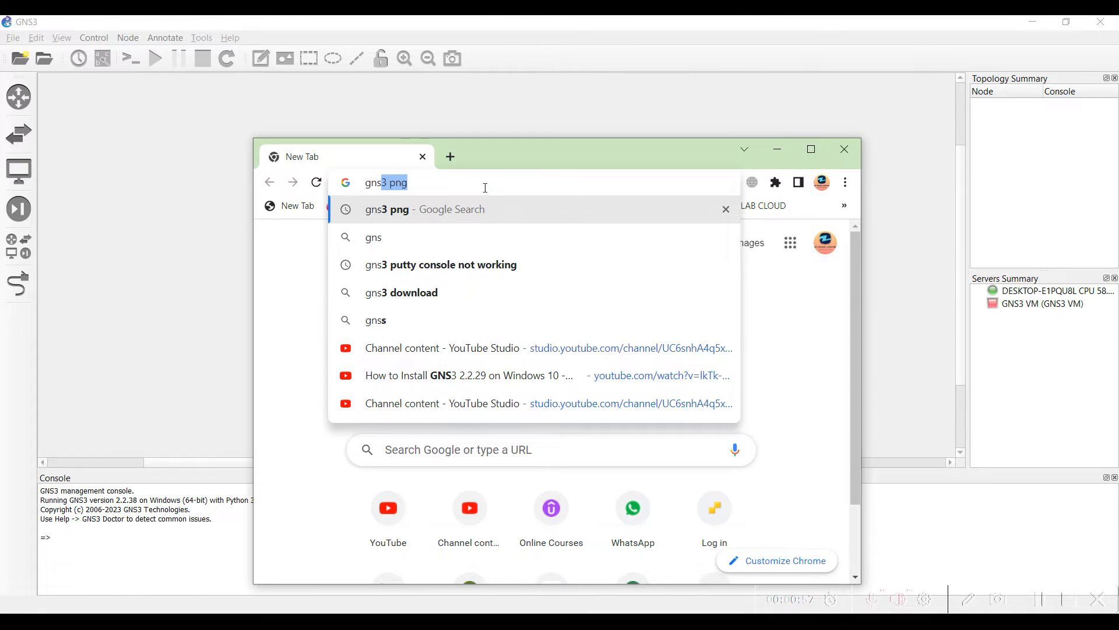
{"action": "type", "text": "3 vm"}
{"action": "key", "text": "Return"}
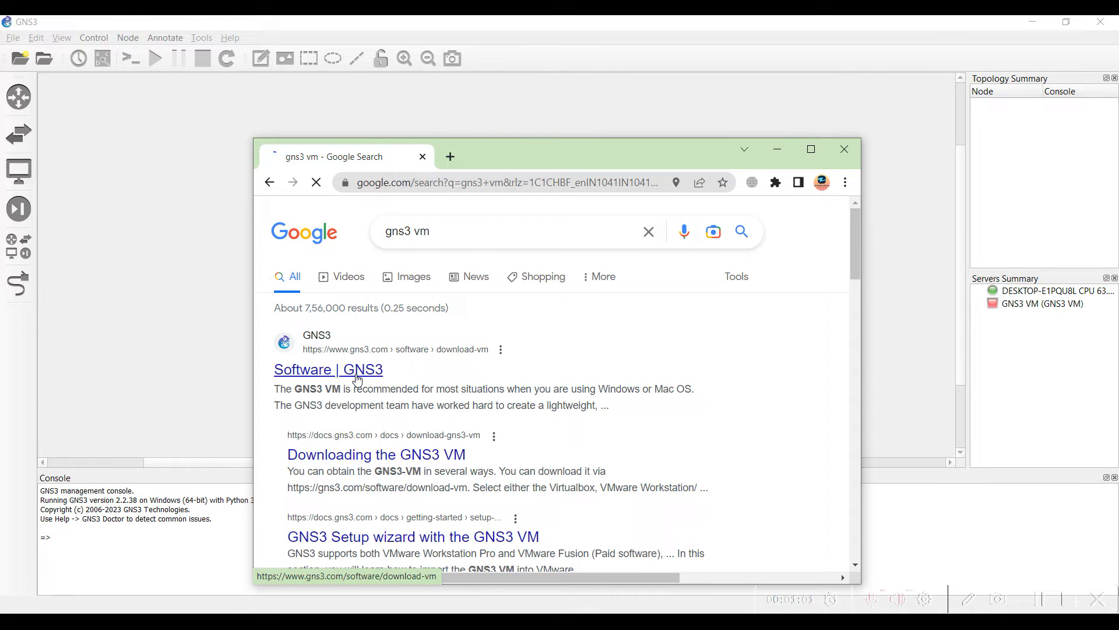
{"action": "left_click", "coordinate": [283, 369]}
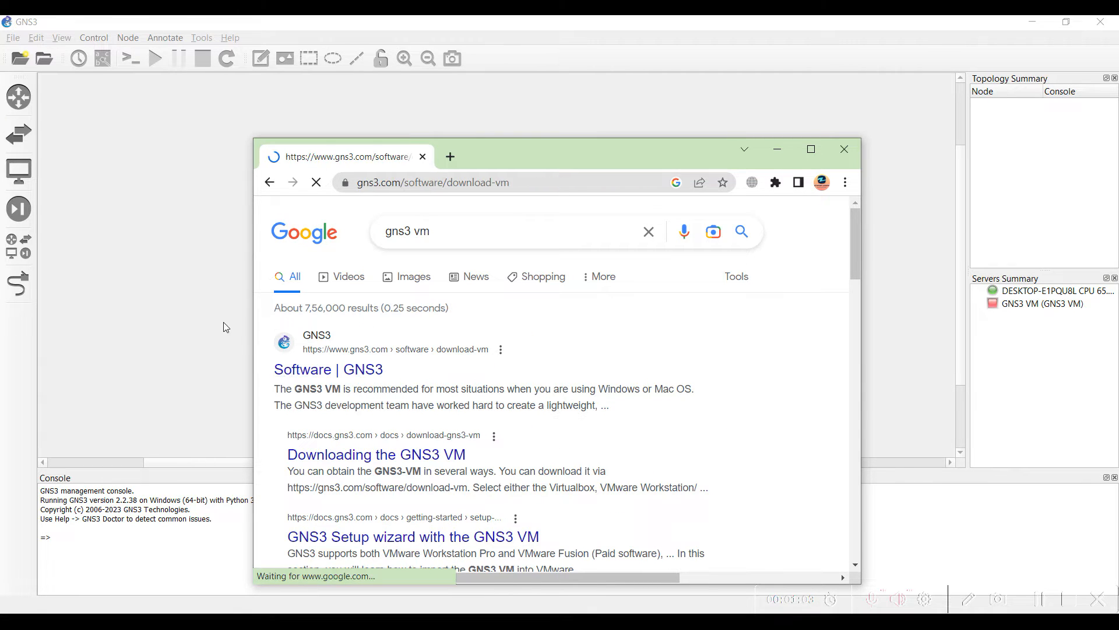
{"action": "left_click", "coordinate": [219, 228]}
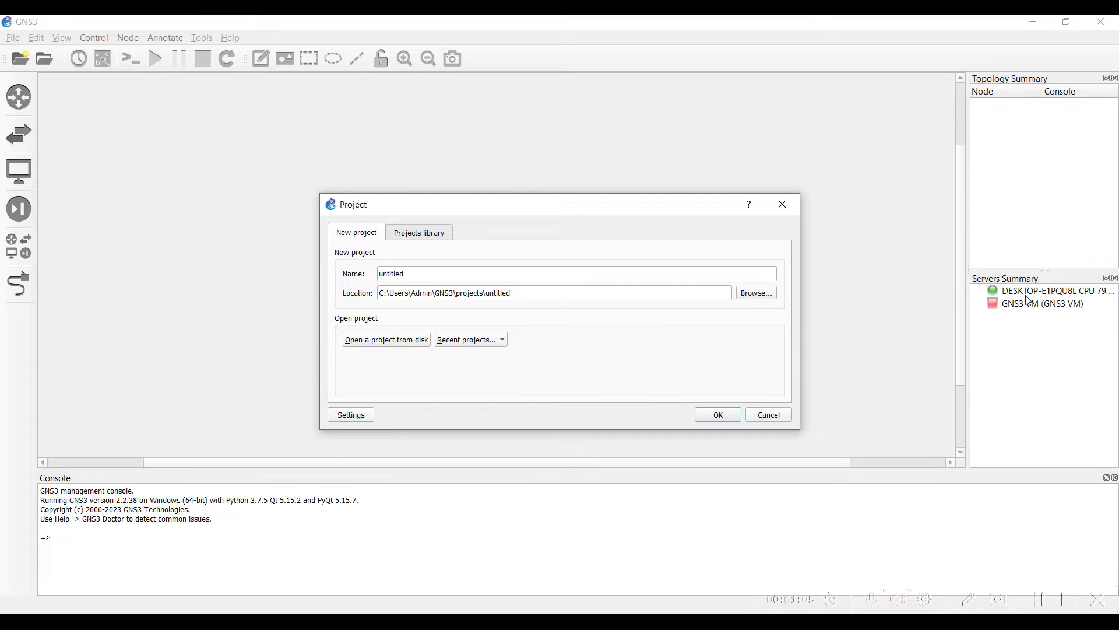
Open the recent project 'Test gns3'
{"action": "left_click", "coordinate": [487, 344]}
{"action": "left_click", "coordinate": [497, 355]}
{"action": "left_click", "coordinate": [718, 415]}
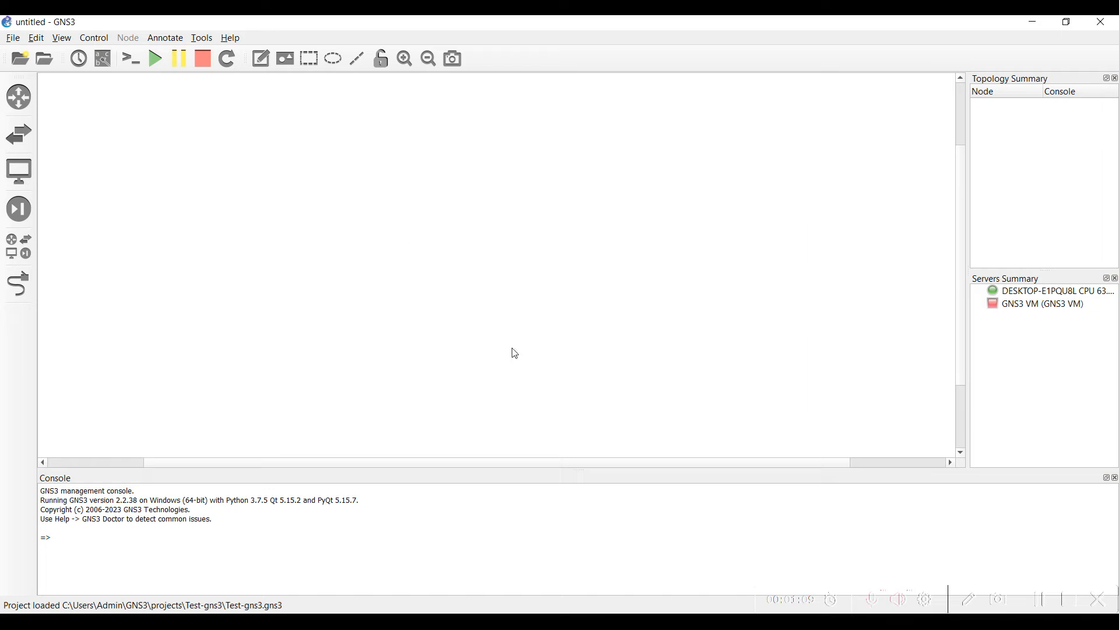
Select the GNS3 VM server, minimize GNS3 and maximize the Chrome download page
{"action": "left_click", "coordinate": [1010, 308]}
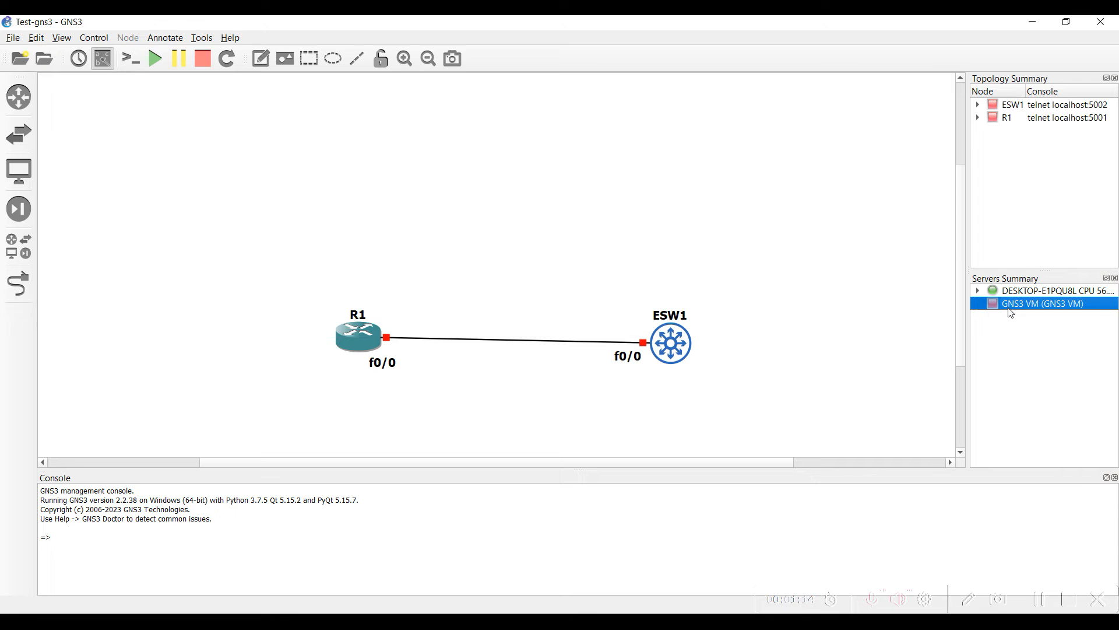
{"action": "left_click", "coordinate": [1034, 25]}
{"action": "double_click", "coordinate": [646, 162]}
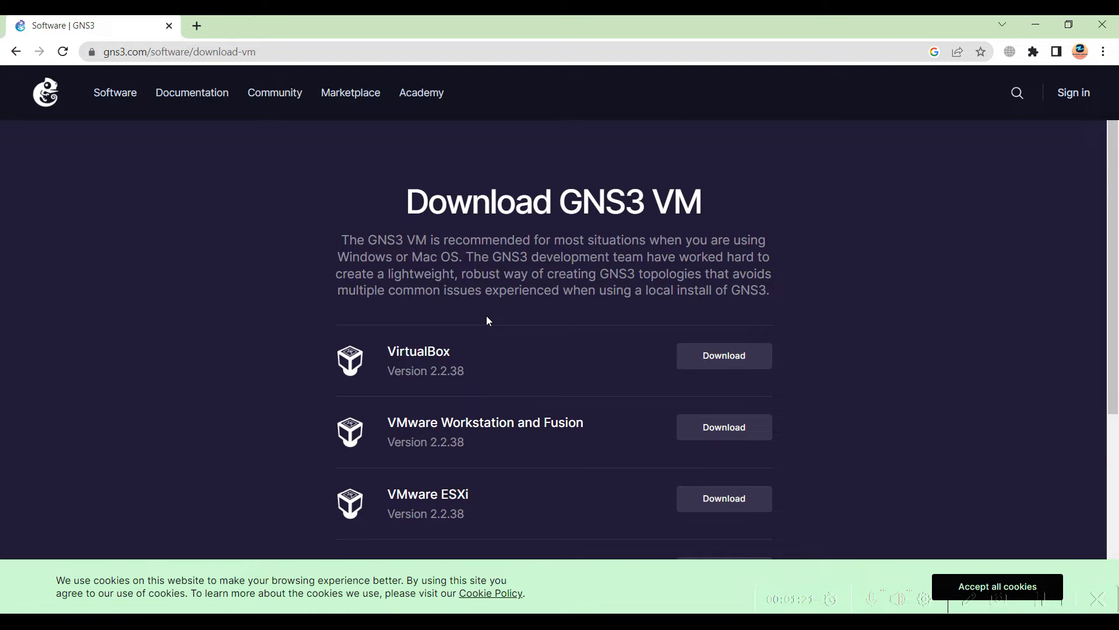
{"action": "scroll", "coordinate": [486, 320], "scroll_direction": "down", "scroll_amount": 1}
{"action": "left_click_drag", "start_coordinate": [390, 275], "coordinate": [447, 274]}
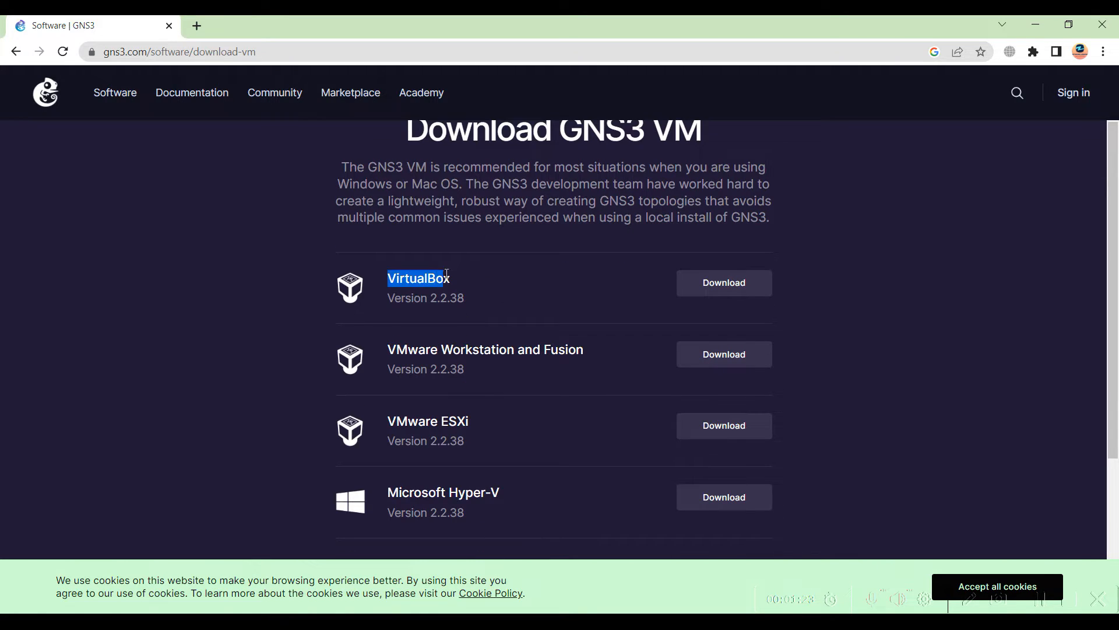
{"action": "left_click_drag", "start_coordinate": [387, 425], "coordinate": [473, 418]}
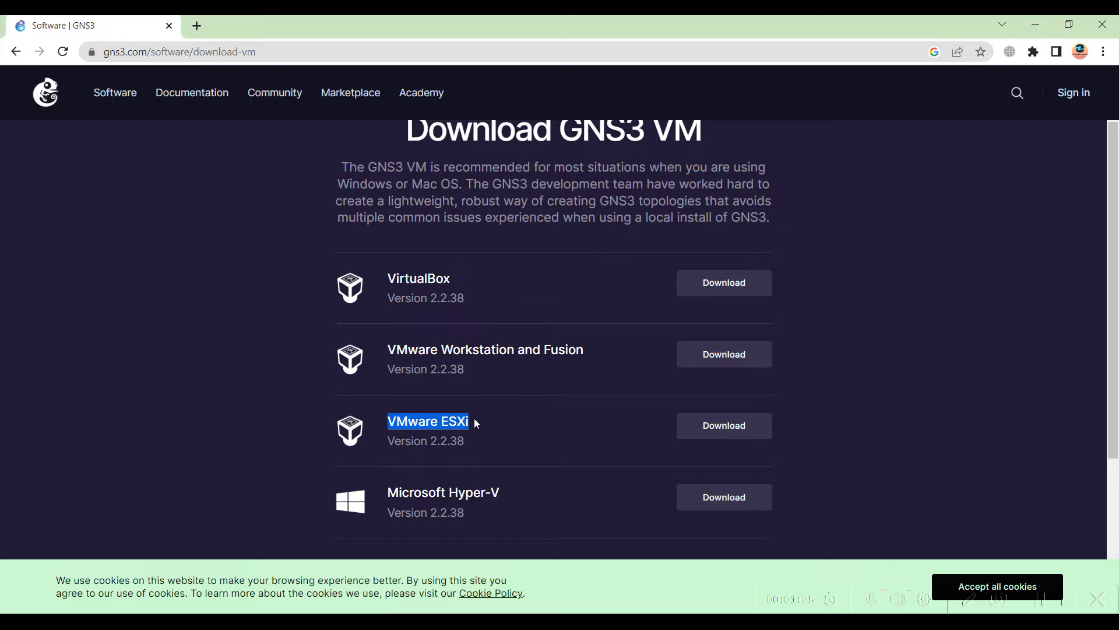
{"action": "scroll", "coordinate": [474, 419], "scroll_direction": "down", "scroll_amount": 2}
{"action": "left_click_drag", "start_coordinate": [387, 350], "coordinate": [505, 349]}
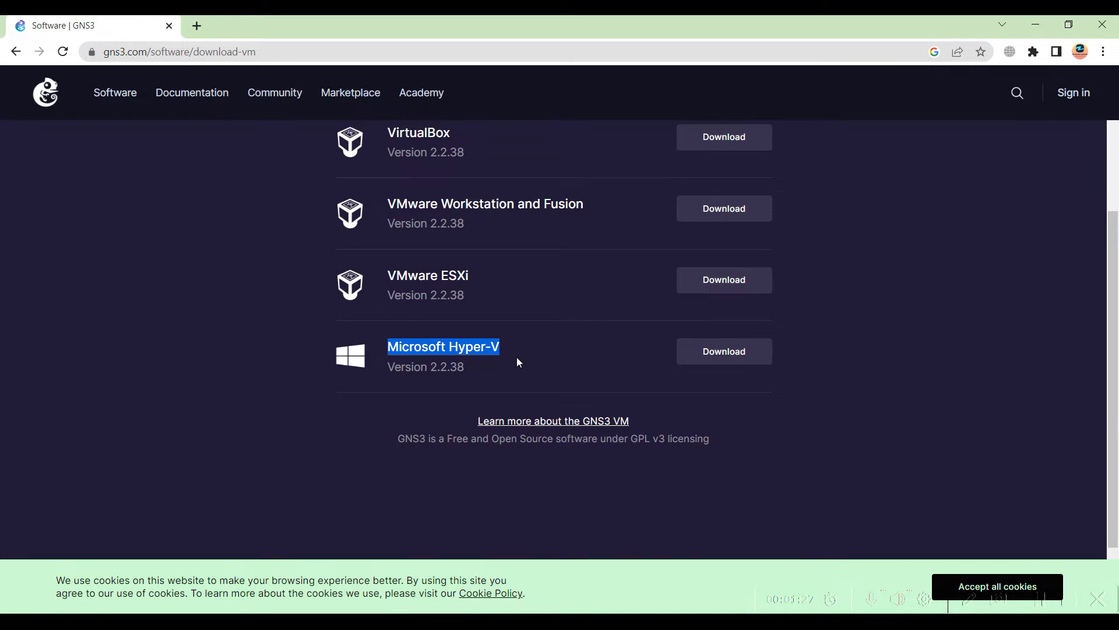
{"action": "scroll", "coordinate": [516, 356], "scroll_direction": "up", "scroll_amount": 1}
{"action": "left_click_drag", "start_coordinate": [512, 419], "coordinate": [386, 365]}
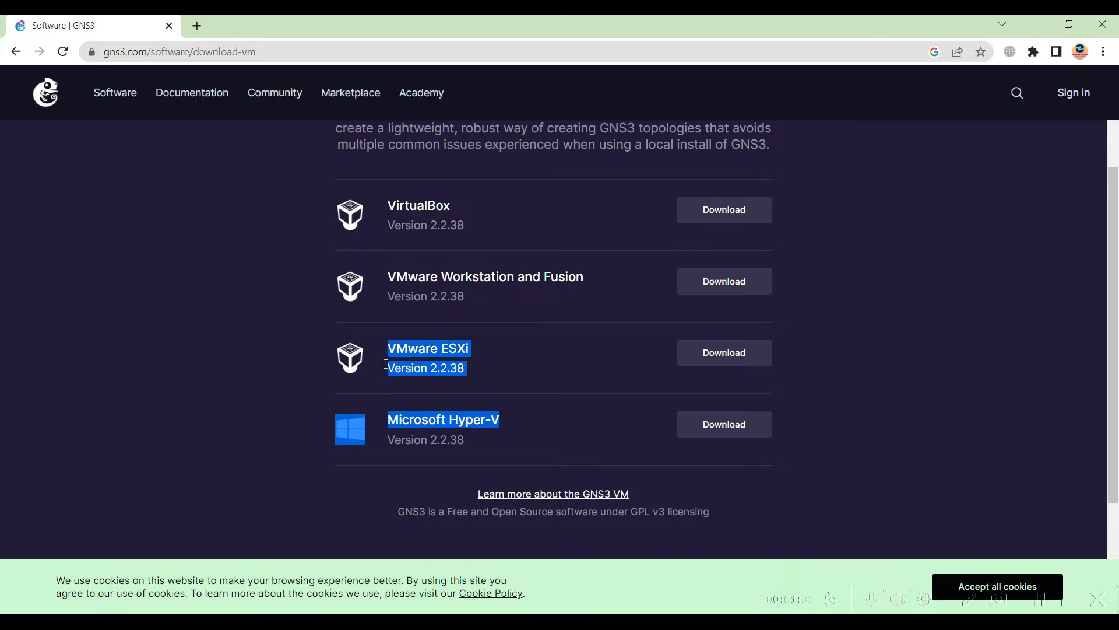
{"action": "left_click", "coordinate": [285, 368]}
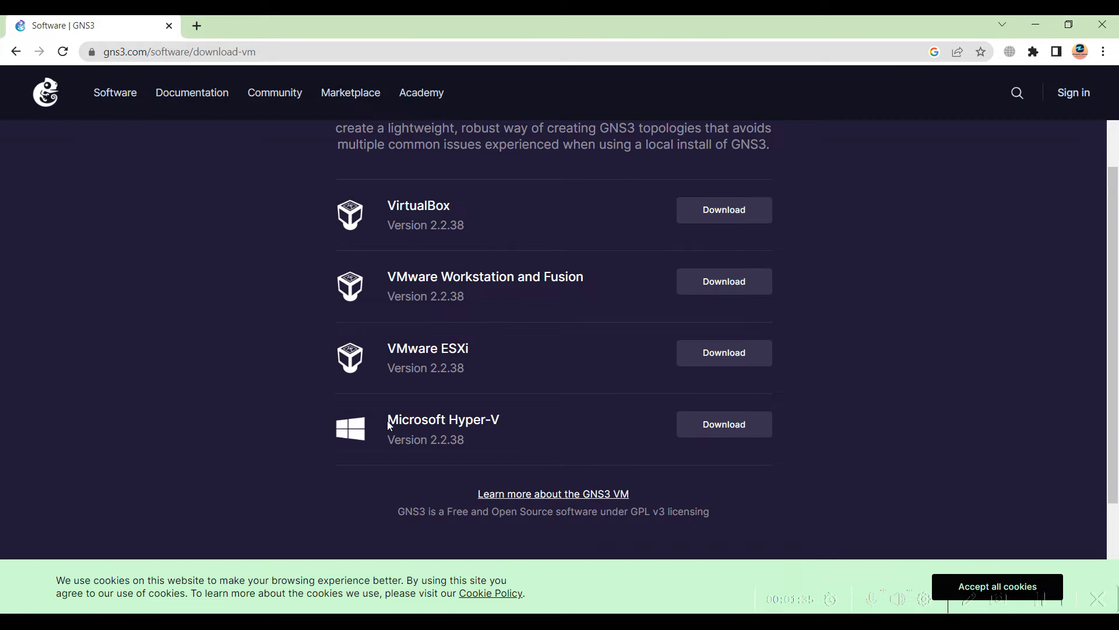
{"action": "left_click_drag", "start_coordinate": [389, 424], "coordinate": [501, 419]}
{"action": "left_click_drag", "start_coordinate": [387, 349], "coordinate": [468, 344]}
{"action": "left_click_drag", "start_coordinate": [386, 421], "coordinate": [507, 413]}
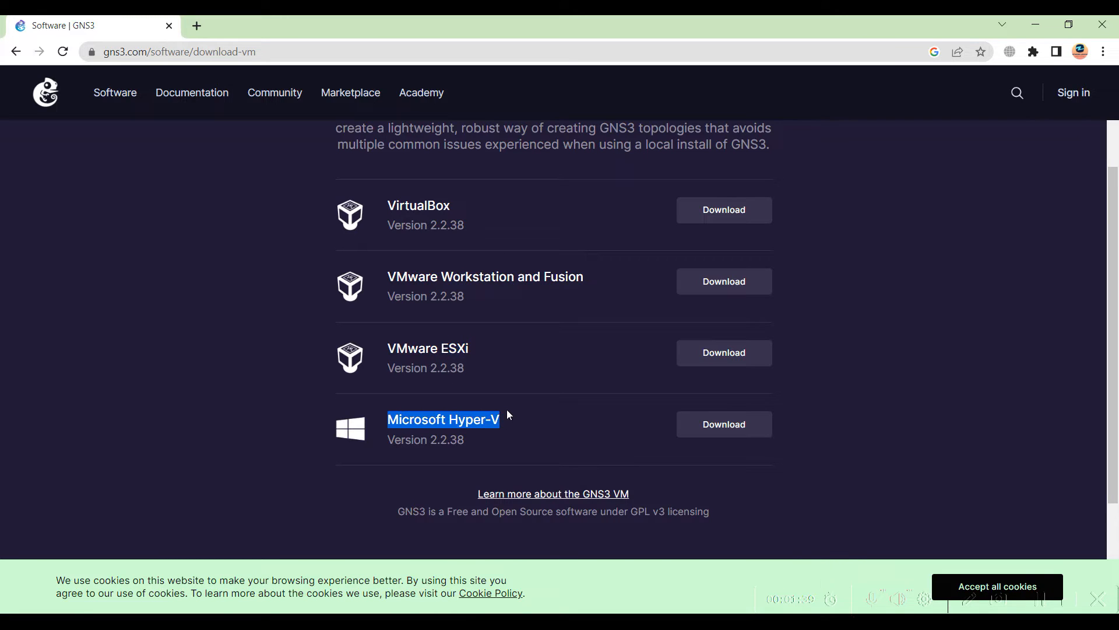
{"action": "left_click_drag", "start_coordinate": [387, 348], "coordinate": [476, 354]}
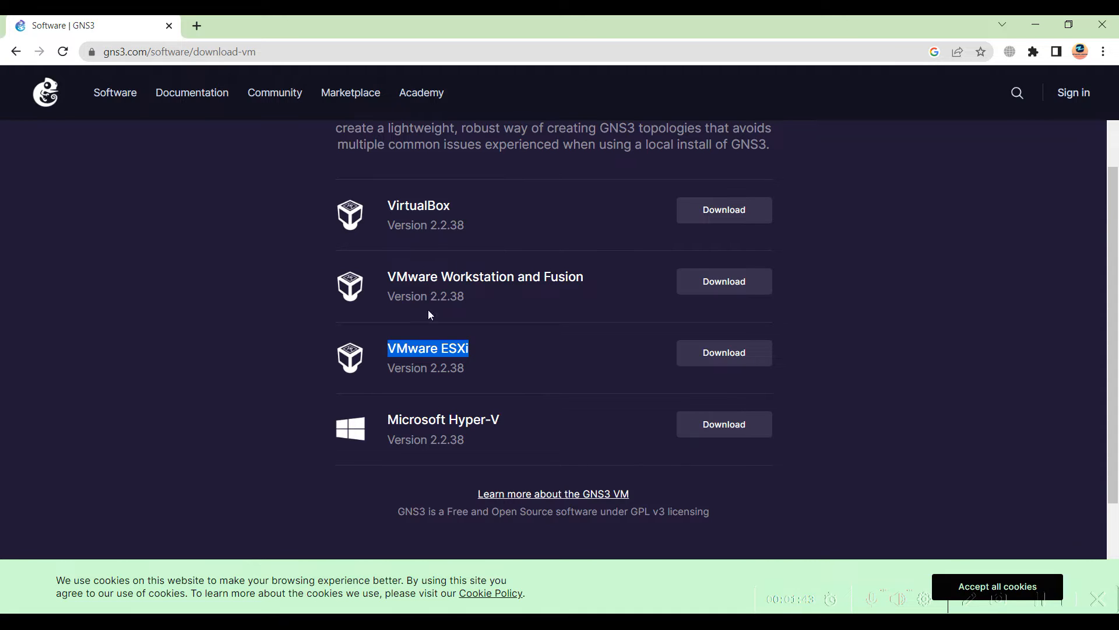
{"action": "left_click_drag", "start_coordinate": [387, 276], "coordinate": [556, 272]}
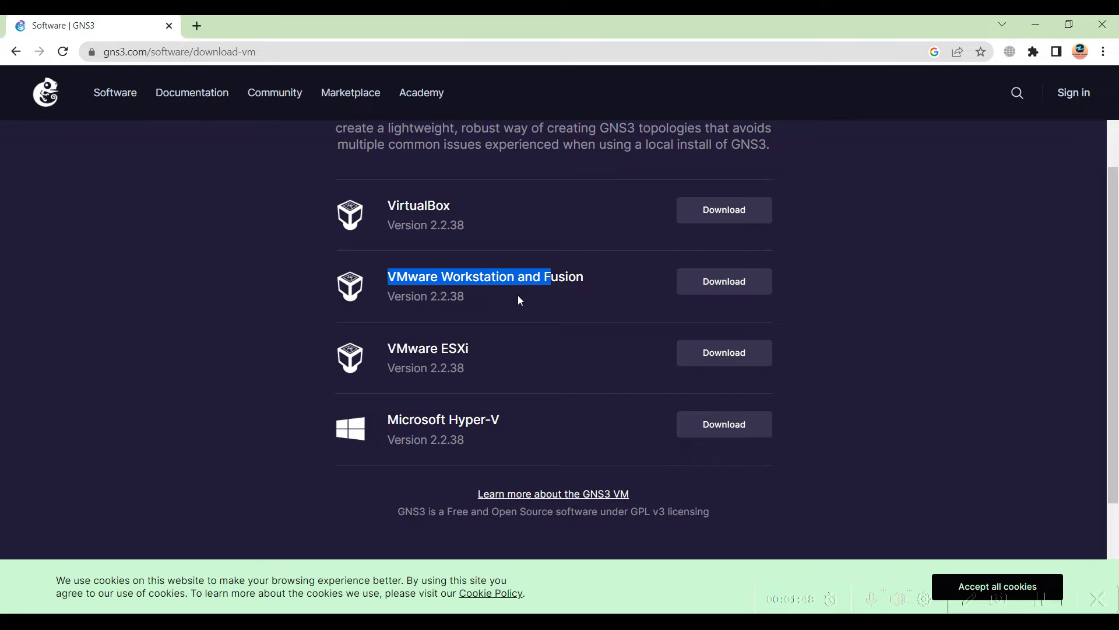
{"action": "left_click_drag", "start_coordinate": [387, 205], "coordinate": [470, 211]}
{"action": "left_click_drag", "start_coordinate": [388, 277], "coordinate": [513, 276]}
{"action": "left_click_drag", "start_coordinate": [386, 350], "coordinate": [470, 348]}
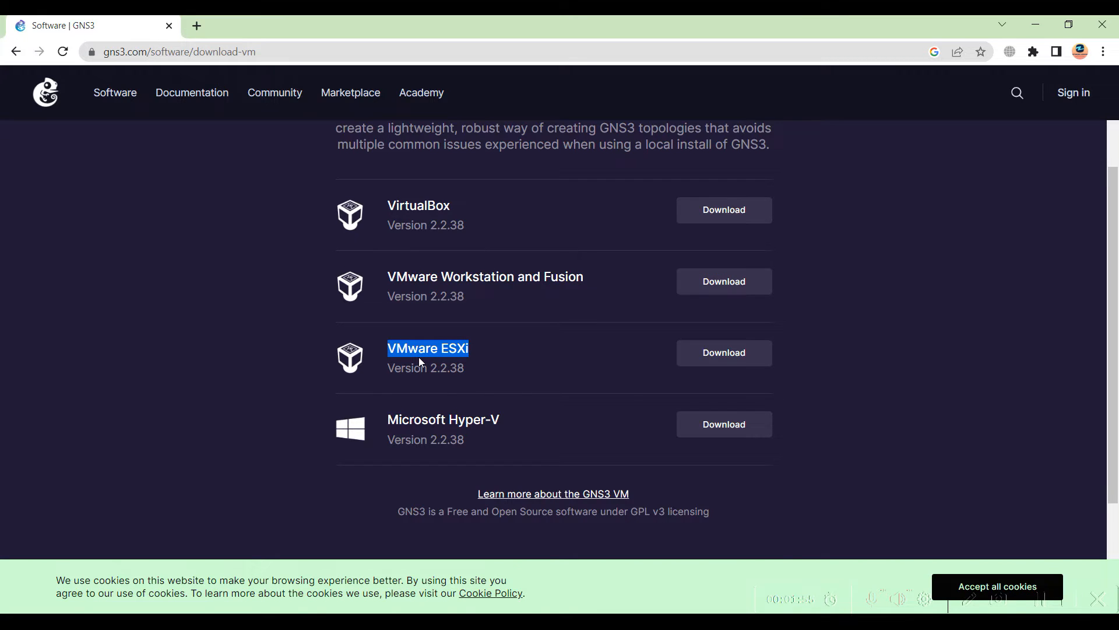
{"action": "left_click", "coordinate": [376, 260]}
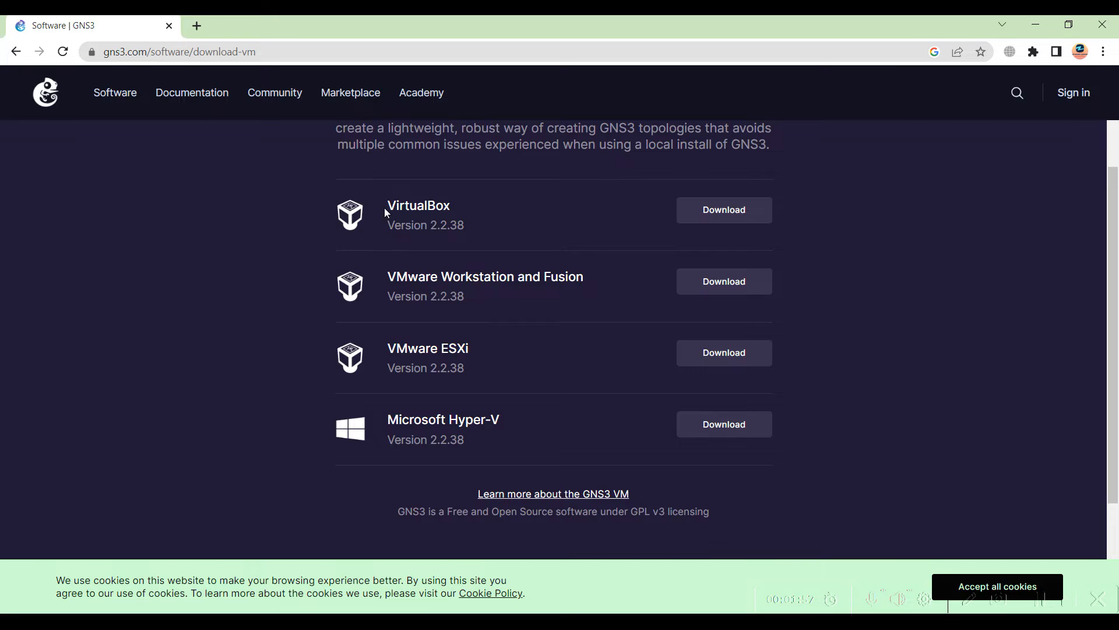
{"action": "left_click_drag", "start_coordinate": [387, 208], "coordinate": [440, 205]}
{"action": "left_click_drag", "start_coordinate": [382, 278], "coordinate": [476, 272]}
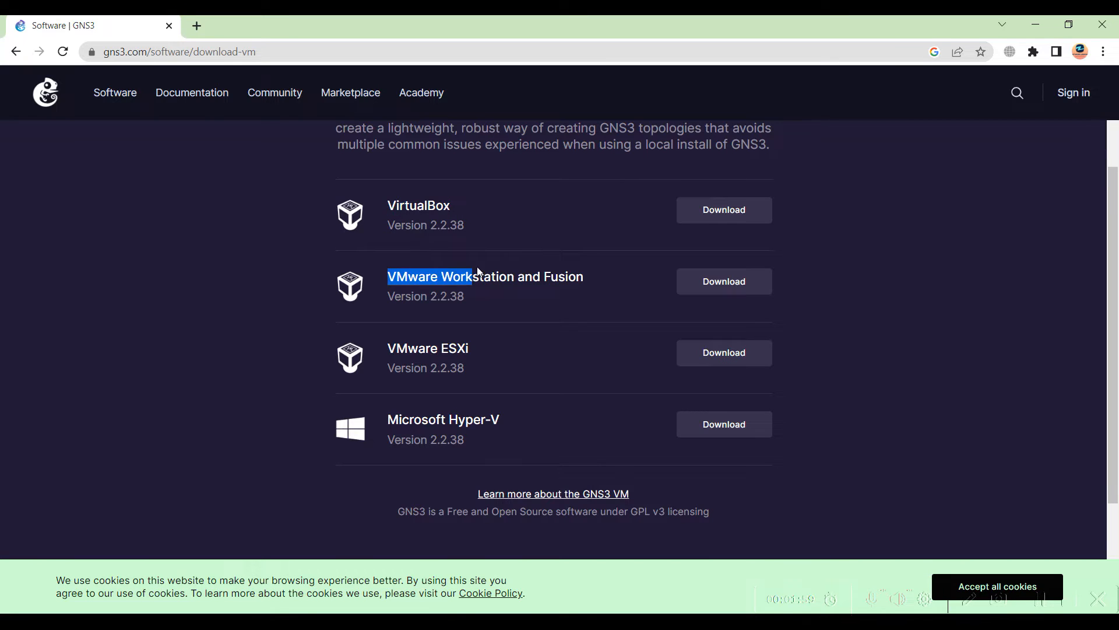
{"action": "left_click", "coordinate": [430, 283]}
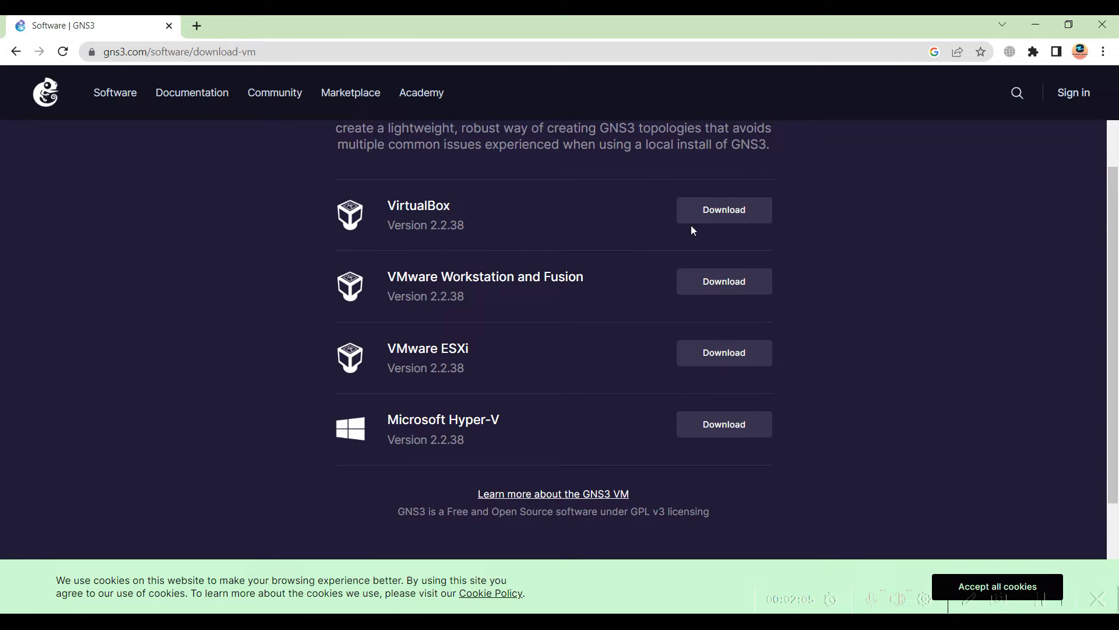
Download the 1.49 GB GNS3.VM.VirtualBox.2.2.38.zip with IDM and return to GNS3
{"action": "left_click", "coordinate": [726, 218]}
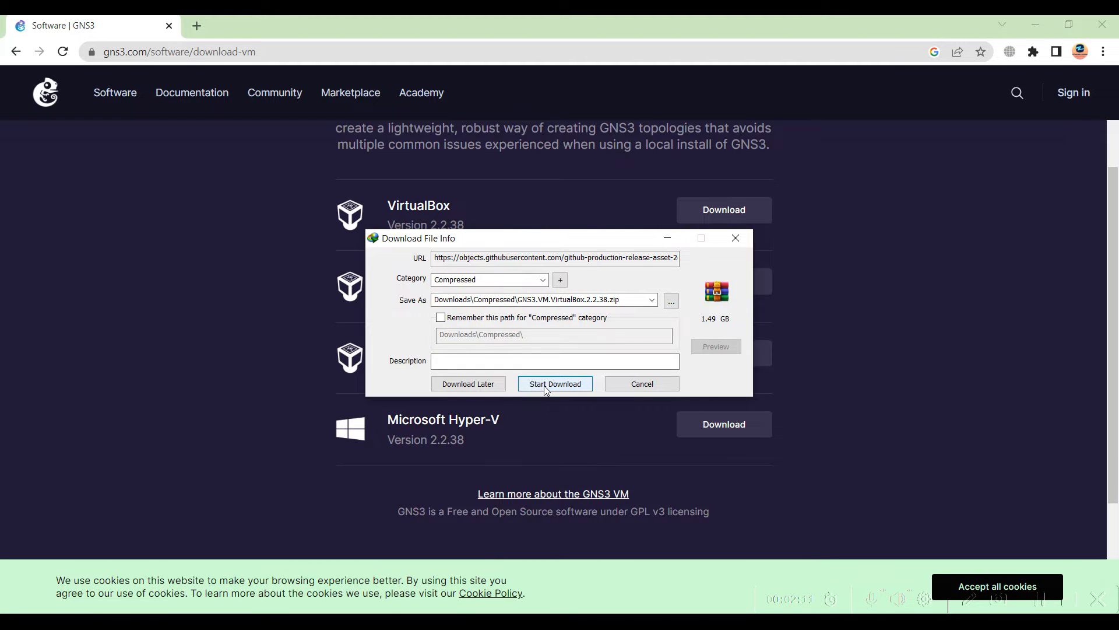
{"action": "left_click", "coordinate": [561, 389]}
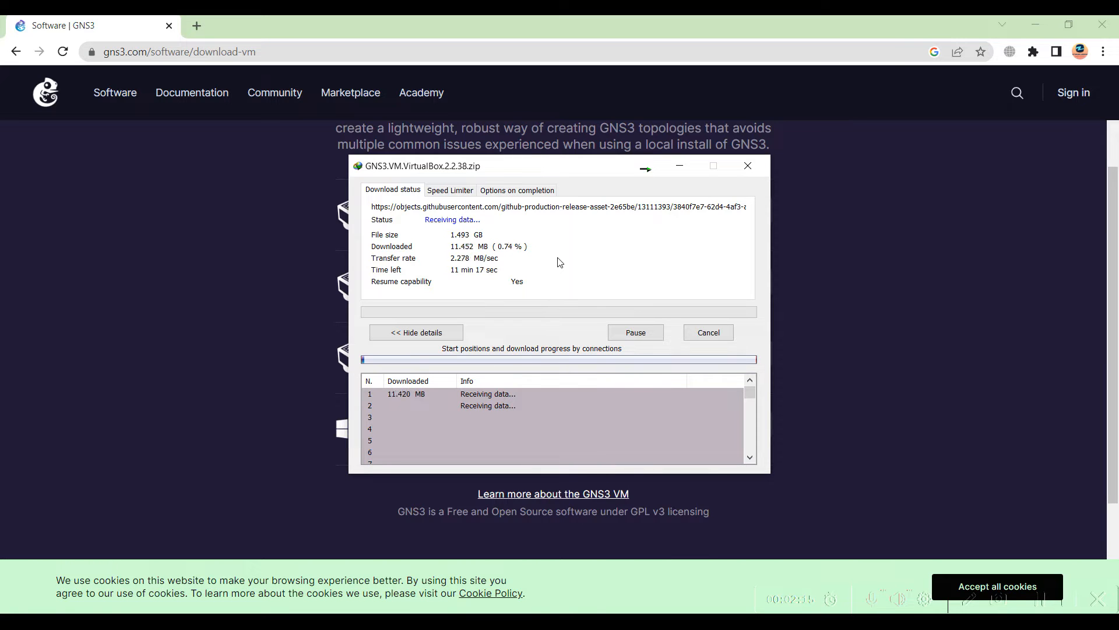
{"action": "left_click", "coordinate": [584, 624]}
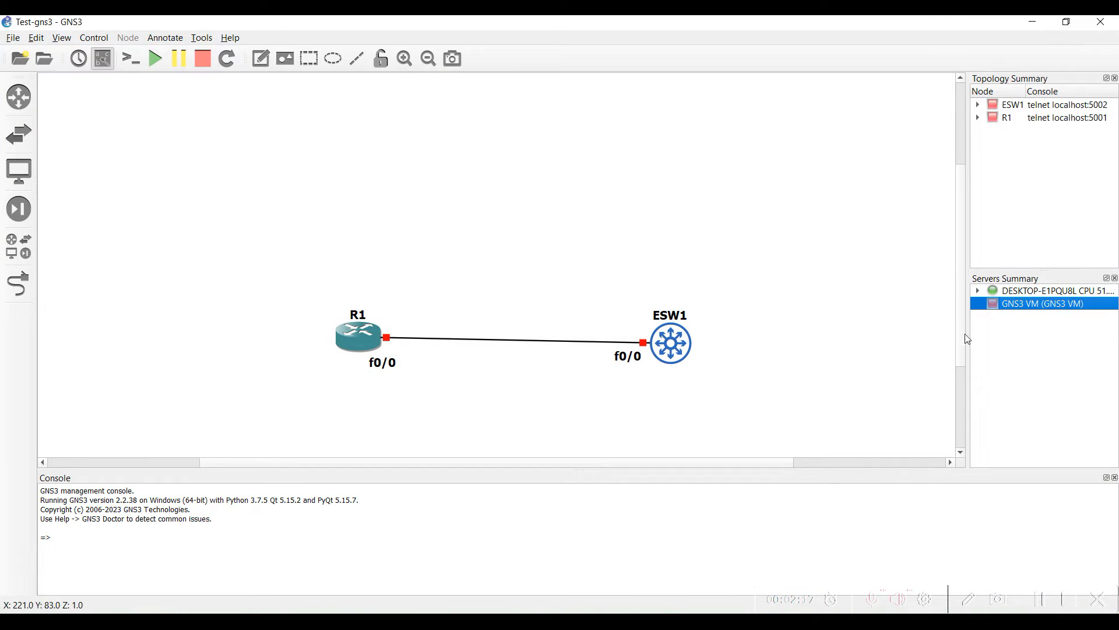
Delete R1, ESW1 and their link from the canvas, then minimize GNS3
{"action": "mouse_move", "coordinate": [748, 279]}
{"action": "left_mouse_down"}
{"action": "mouse_move", "coordinate": [303, 379]}
{"action": "mouse_move", "coordinate": [299, 394]}
{"action": "left_mouse_up"}
{"action": "right_click", "coordinate": [352, 350]}
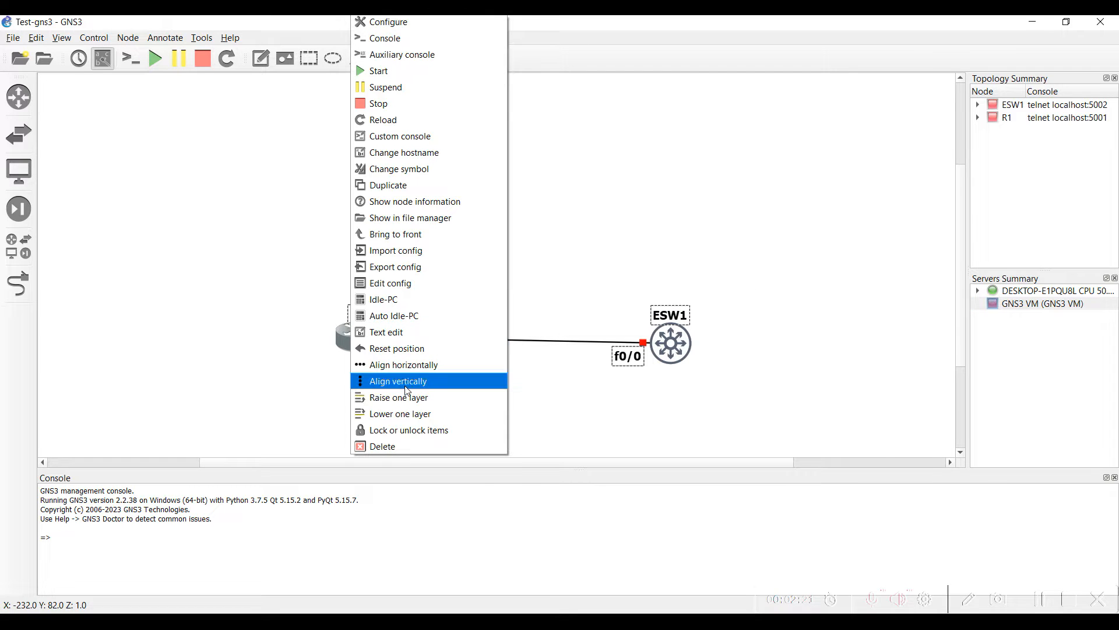
{"action": "left_click", "coordinate": [390, 446]}
{"action": "left_click", "coordinate": [606, 343]}
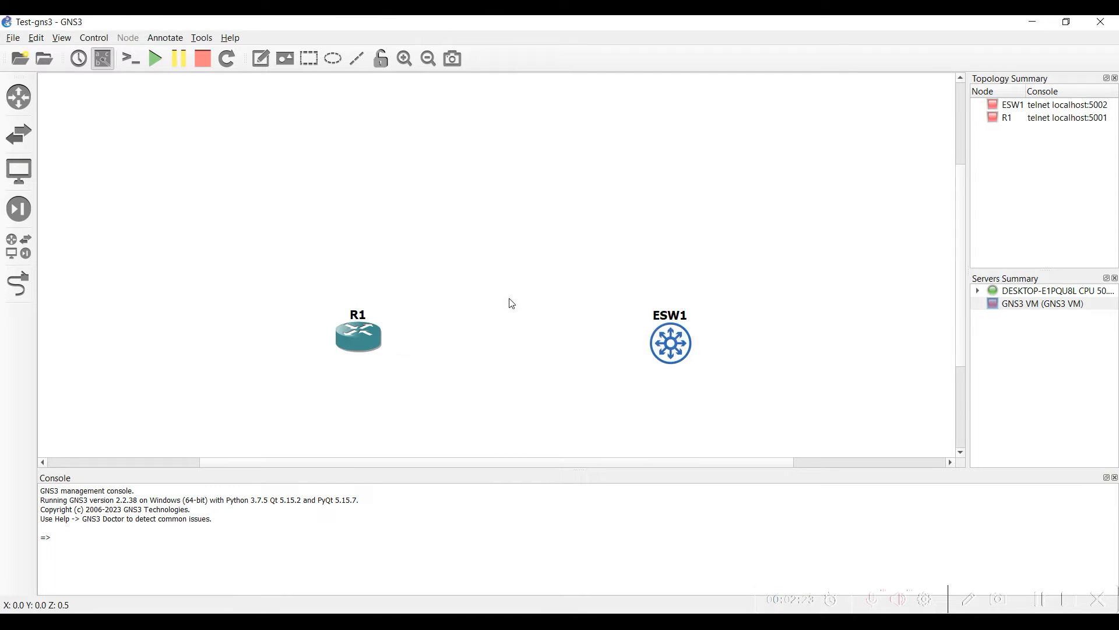
{"action": "left_click", "coordinate": [1031, 22]}
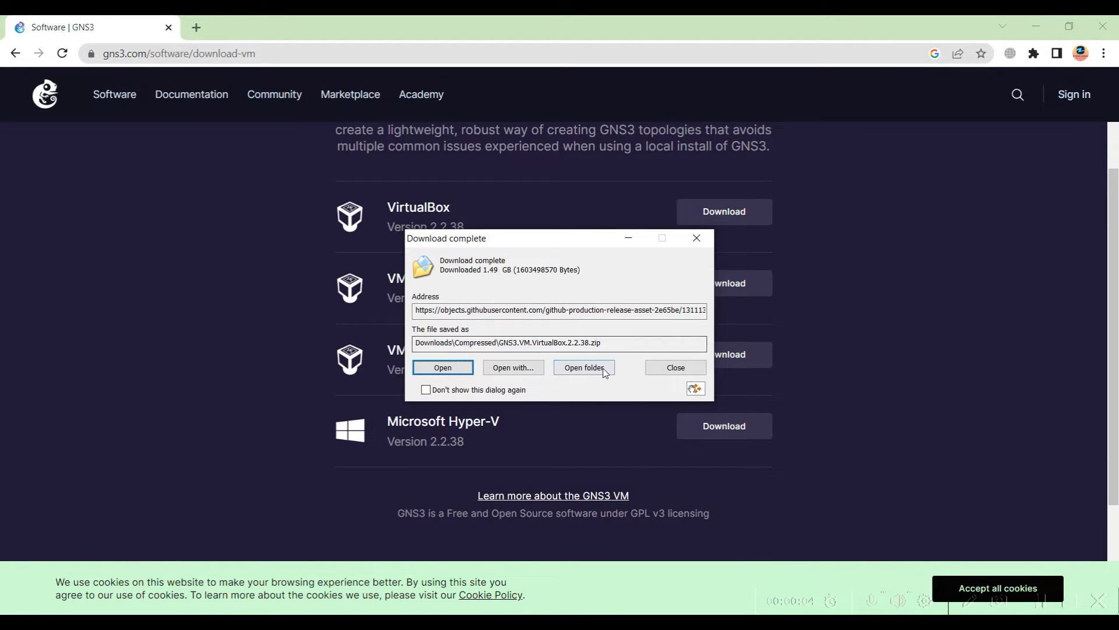
Extract GNS3.VM.VirtualBox.2.2.38.zip with 7-Zip into its own folder in Downloads\Compressed
{"action": "left_click", "coordinate": [588, 372]}
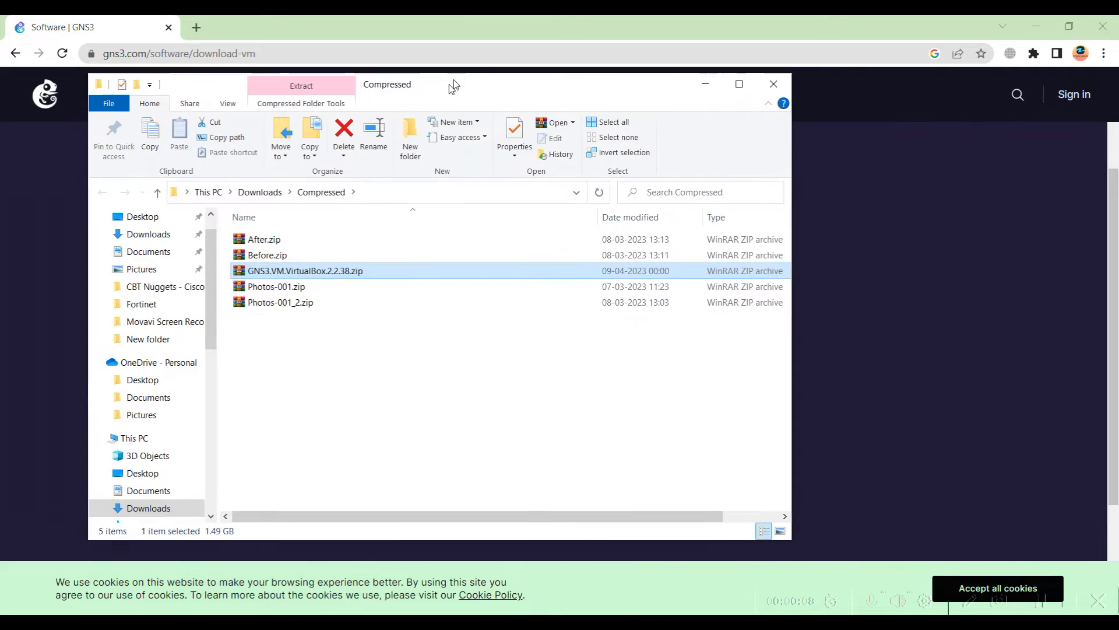
{"action": "right_click", "coordinate": [346, 256]}
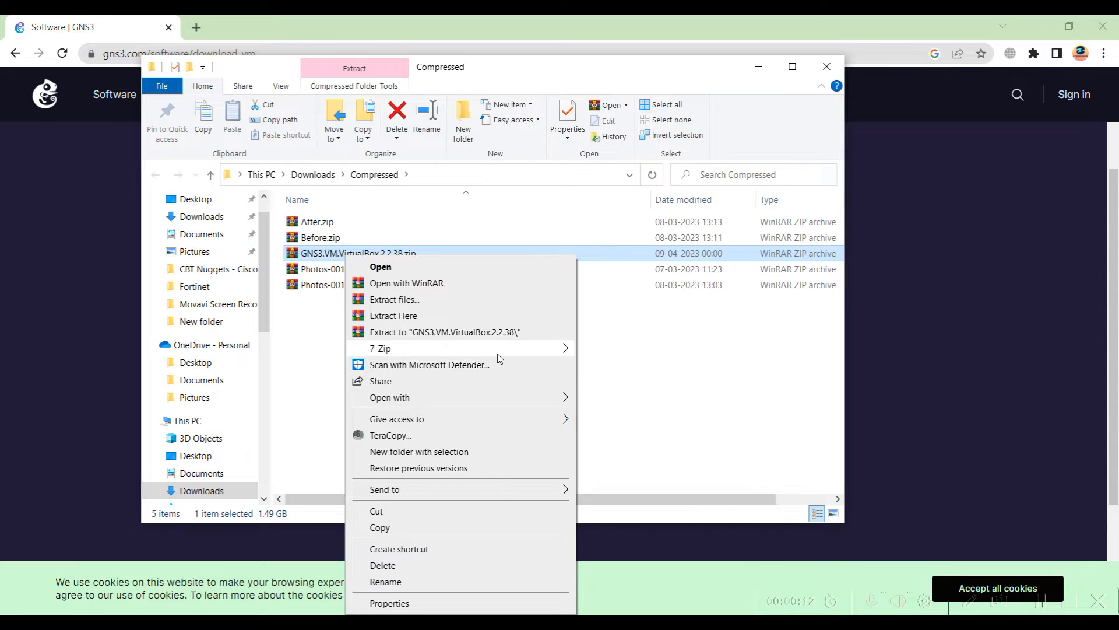
{"action": "mouse_move", "coordinate": [449, 349]}
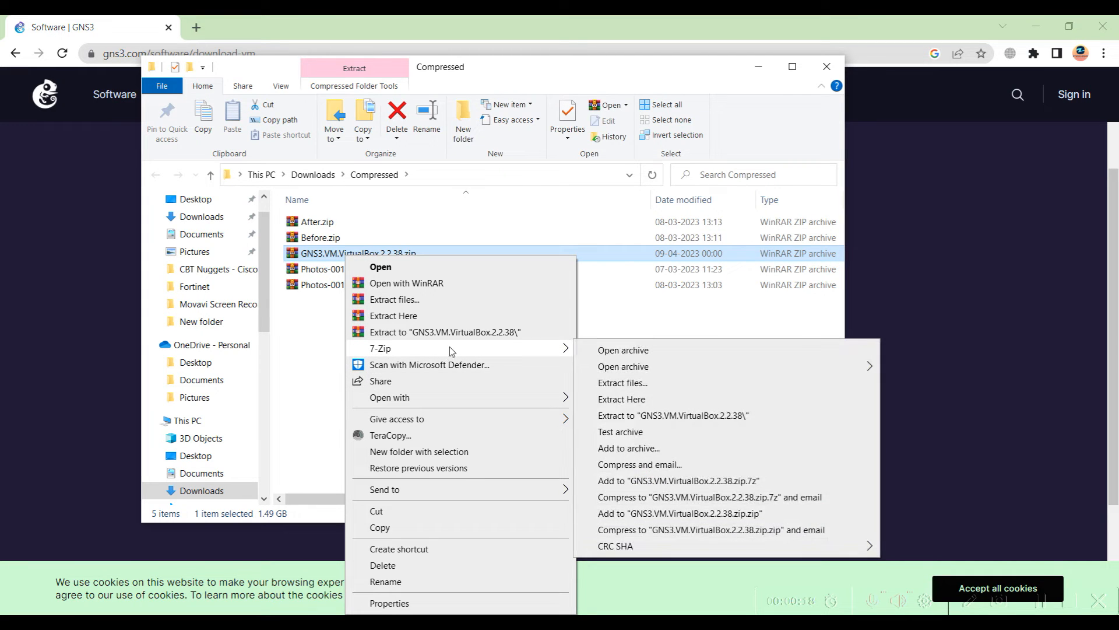
{"action": "left_click", "coordinate": [632, 416]}
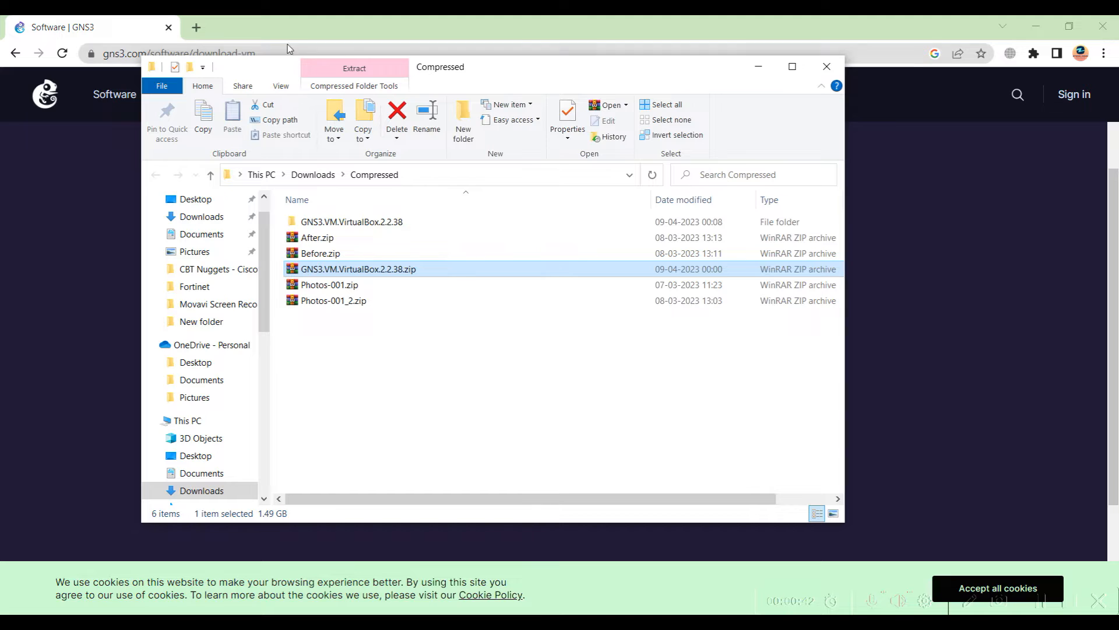
{"action": "left_click", "coordinate": [201, 29]}
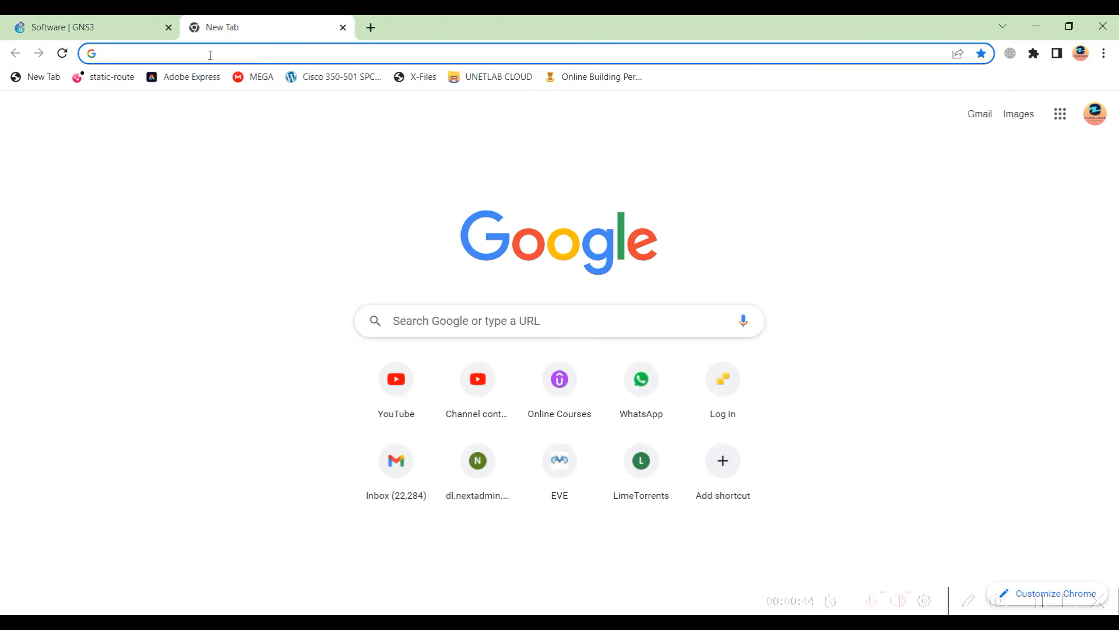
Search Google for 'oracle virtualbox for windows'
{"action": "left_click", "coordinate": [210, 54]}
{"action": "type", "text": "op"}
{"action": "key", "text": "BackSpace"}
{"action": "key", "text": "BackSpace"}
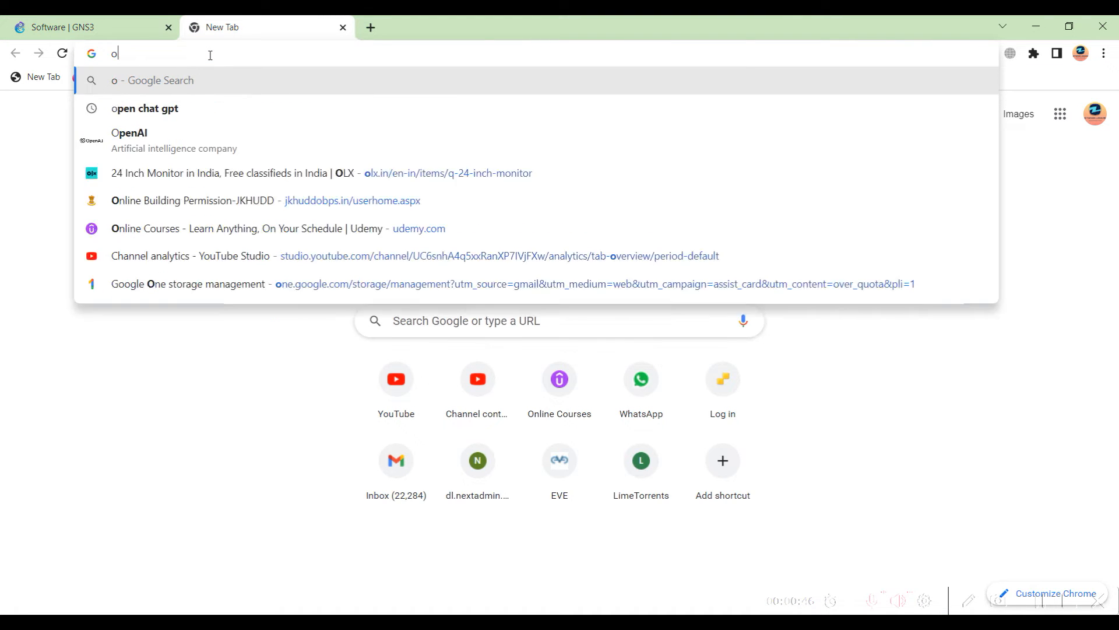
{"action": "type", "text": "oracle"}
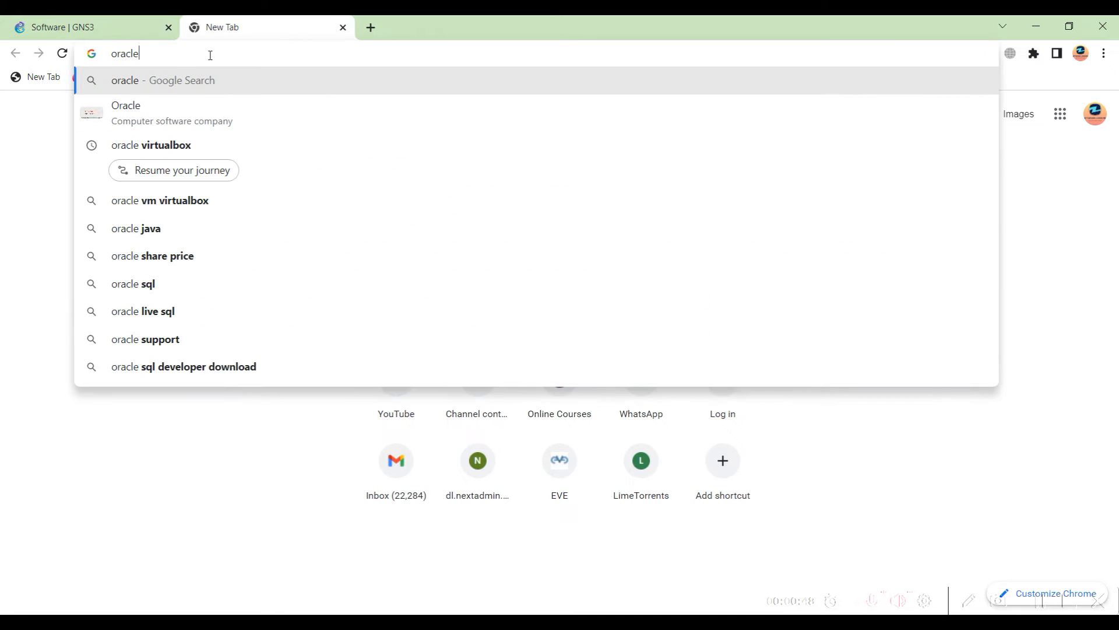
{"action": "key", "text": "Down"}
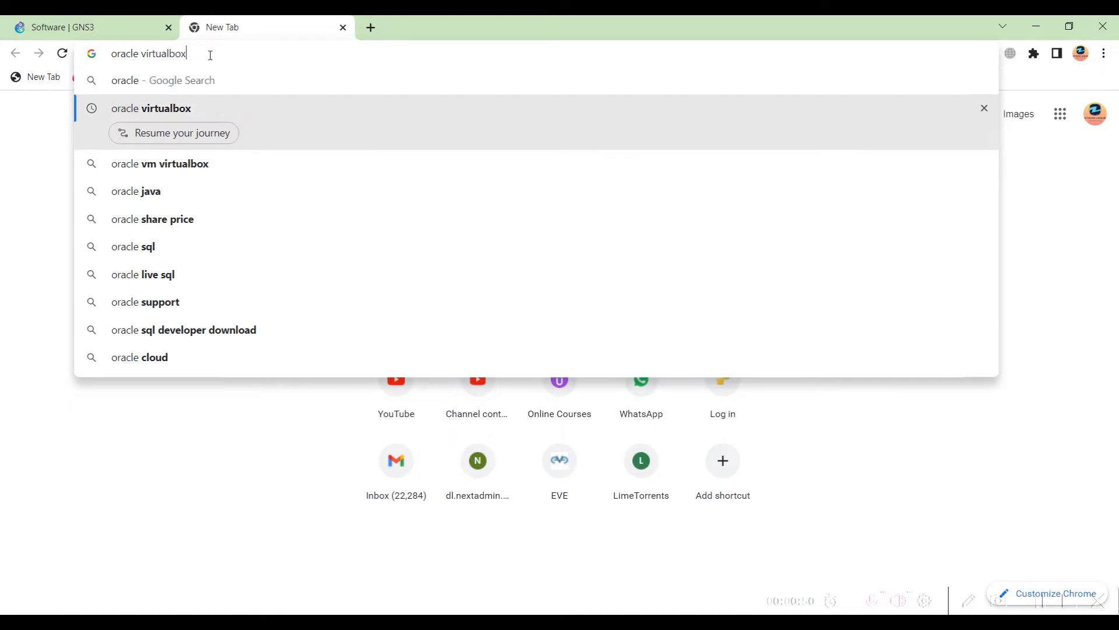
{"action": "key", "text": "Down"}
{"action": "key", "text": "Down"}
{"action": "key", "text": "Up"}
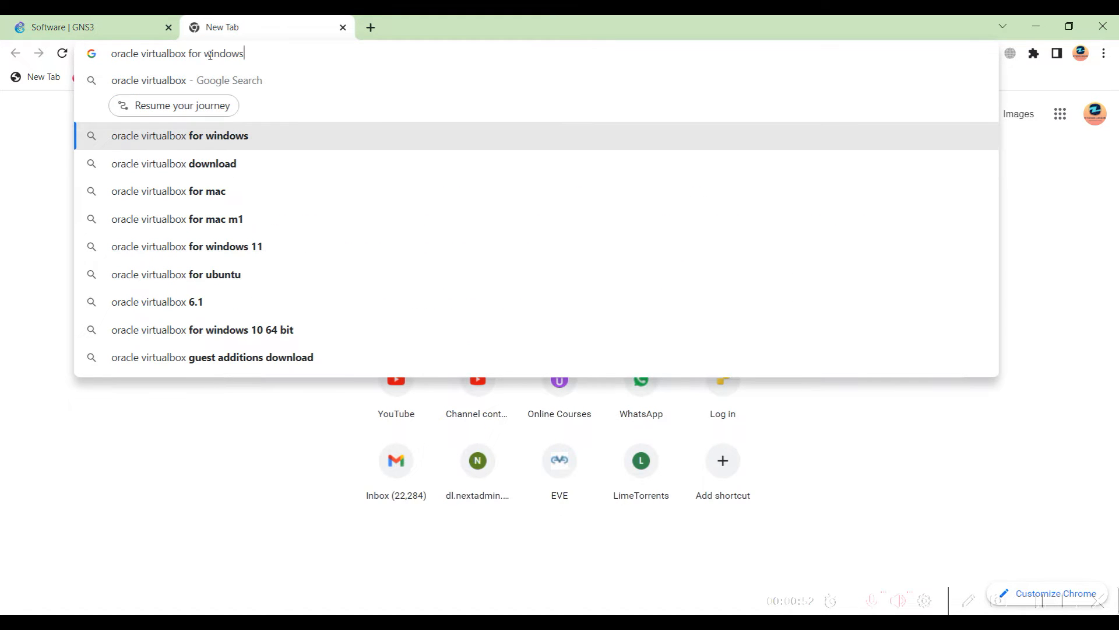
{"action": "key", "text": "Return"}
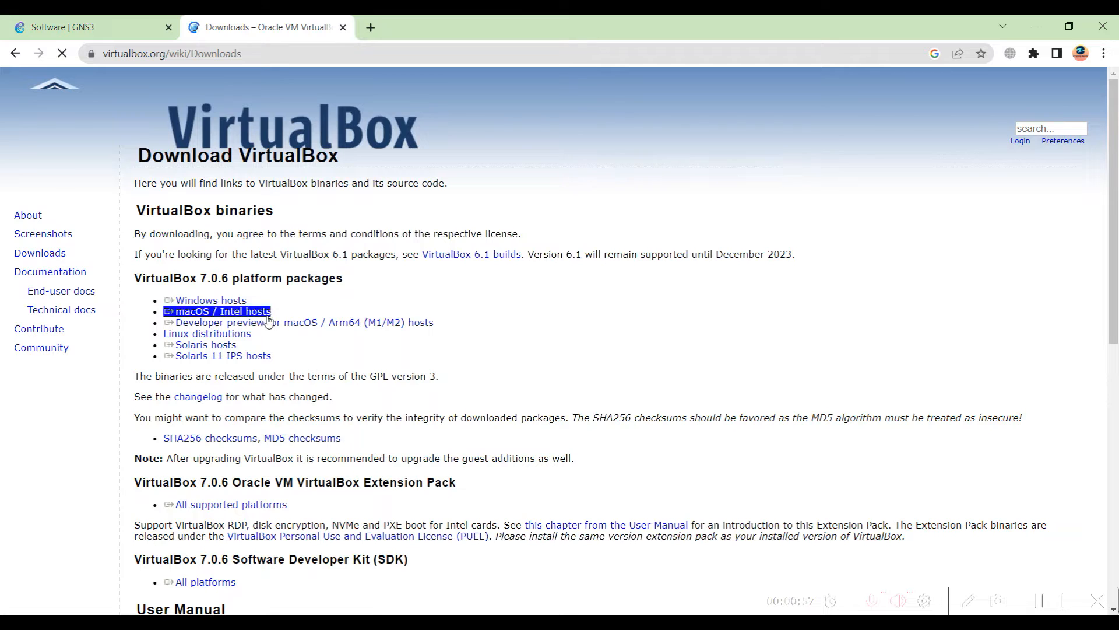
Open the VirtualBox Downloads page and decline the duplicate Windows-hosts installer download
{"action": "left_click", "coordinate": [59, 255]}
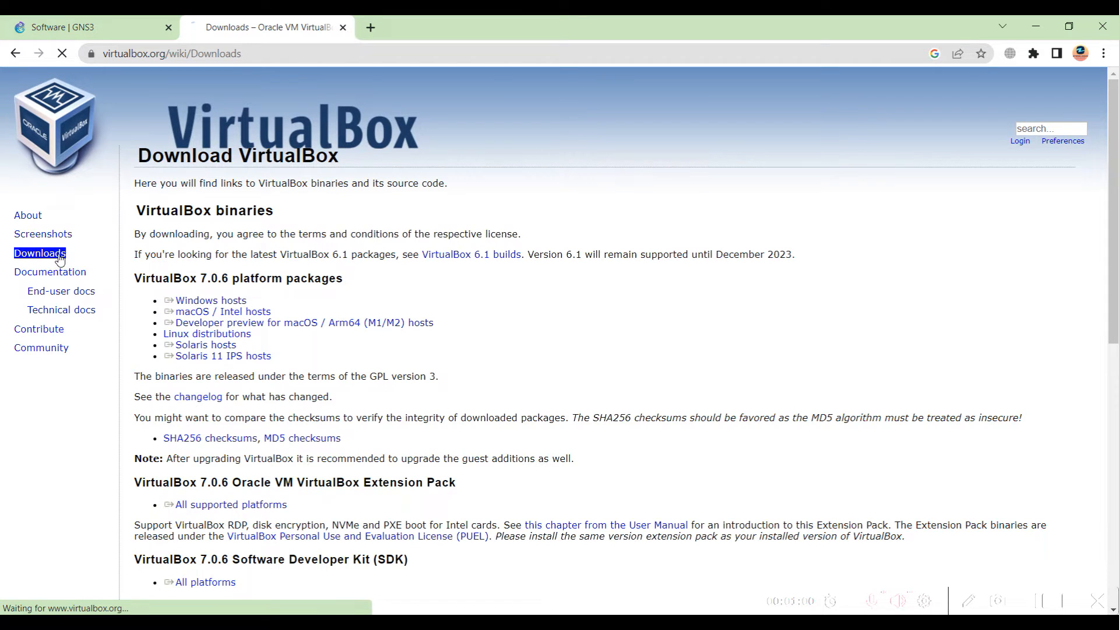
{"action": "left_click", "coordinate": [205, 301]}
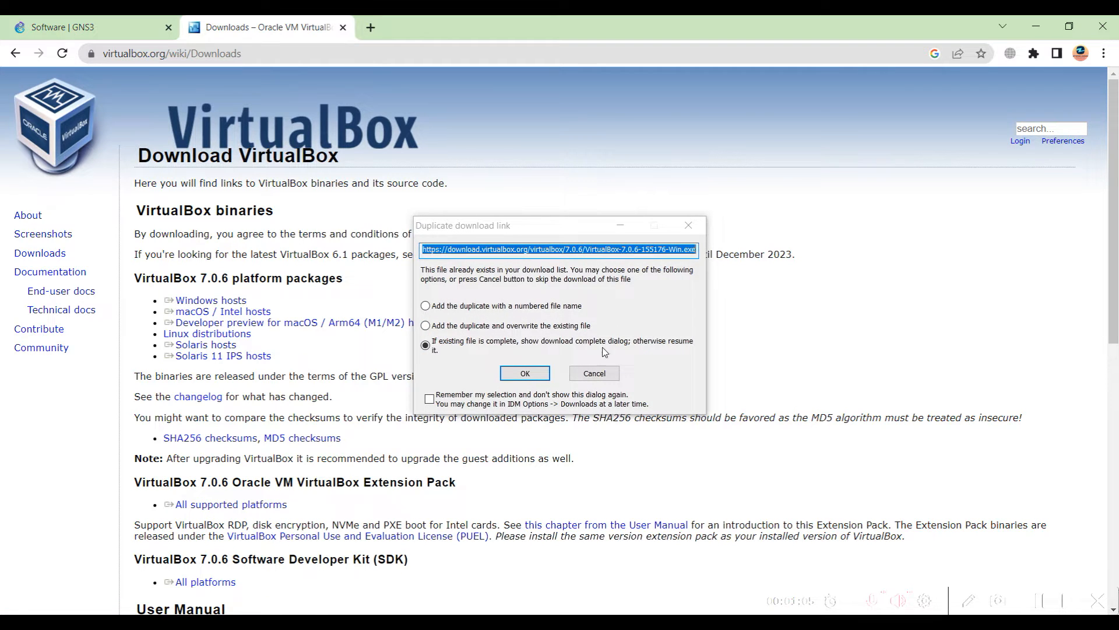
{"action": "left_click", "coordinate": [598, 377]}
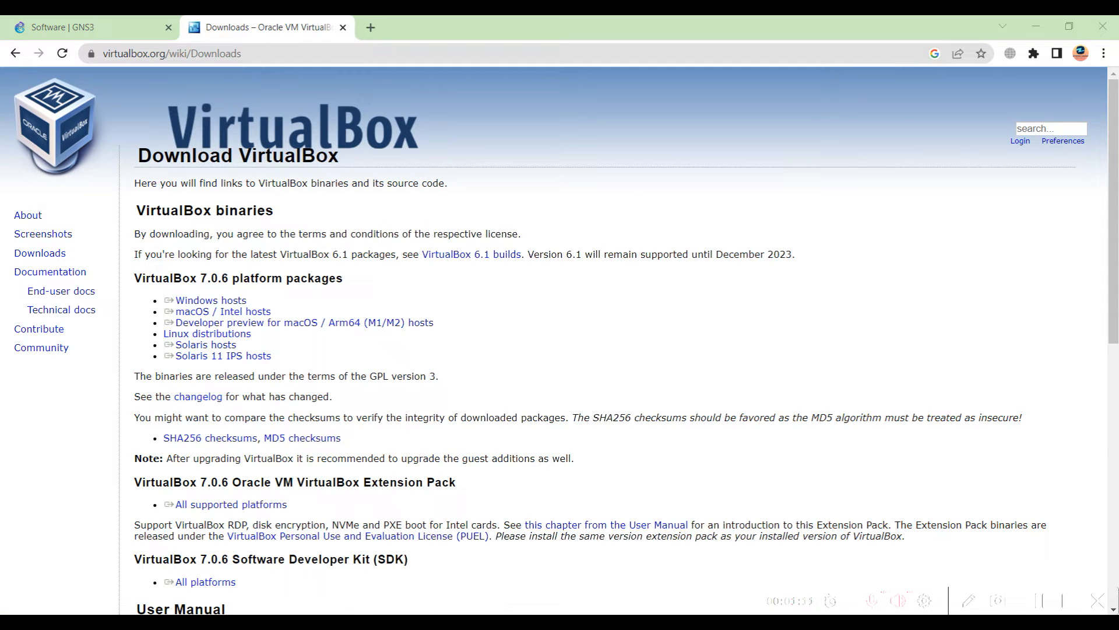
Launch Oracle VM VirtualBox via Start search 'vir' and move File Explorer right
{"action": "mouse_move", "coordinate": [300, 622]}
{"action": "key", "text": "super"}
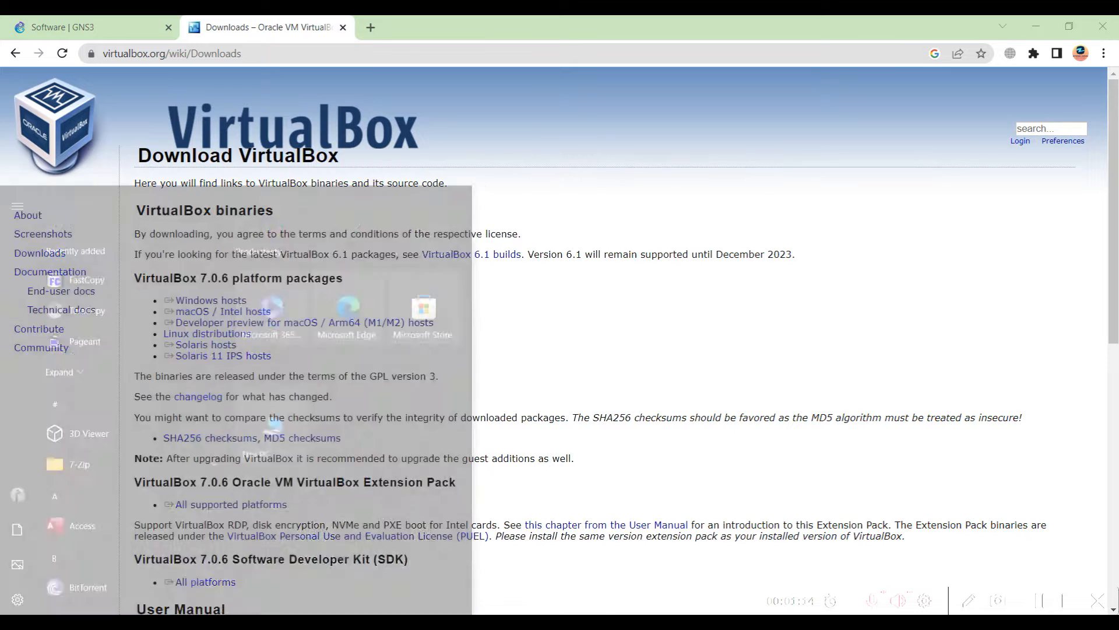
{"action": "type", "text": "virt"}
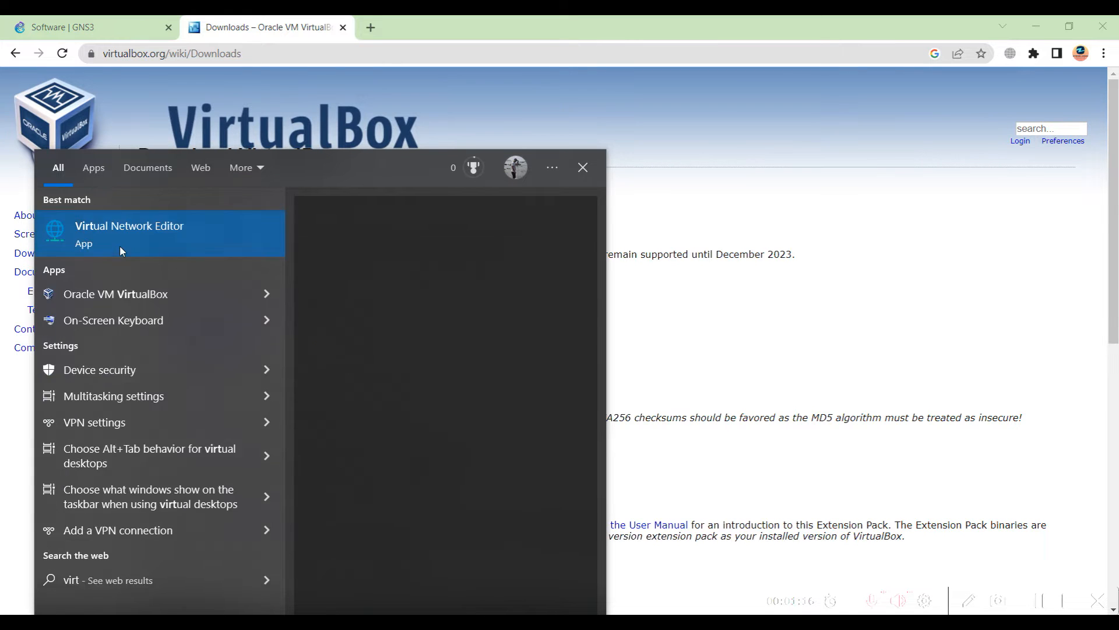
{"action": "left_click", "coordinate": [132, 287]}
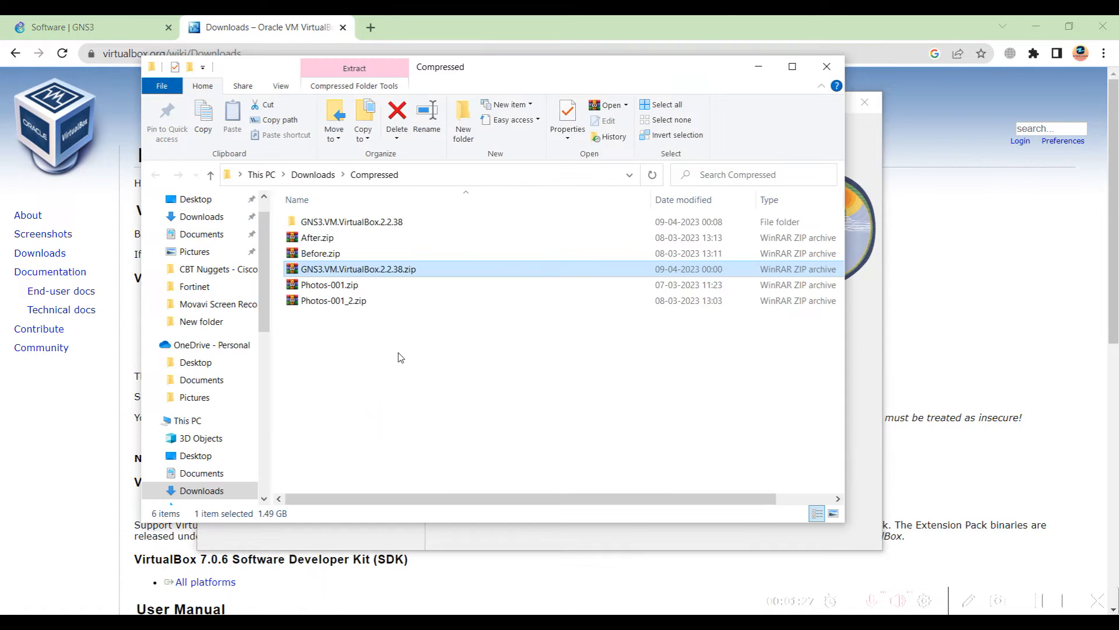
{"action": "left_click_drag", "start_coordinate": [441, 75], "coordinate": [896, 80]}
Open the extracted folder showing GNS3 VM.ova and start VirtualBox's Import Virtual Appliance
{"action": "left_click_drag", "start_coordinate": [457, 103], "coordinate": [321, 78]}
{"action": "left_click", "coordinate": [799, 339]}
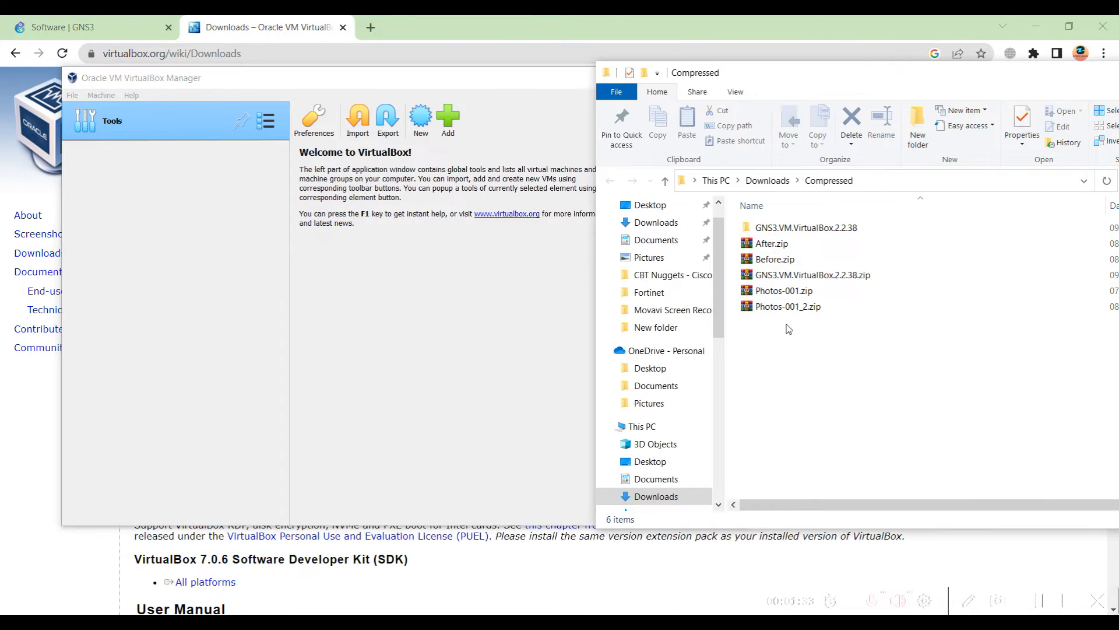
{"action": "double_click", "coordinate": [775, 231]}
{"action": "right_click", "coordinate": [773, 230]}
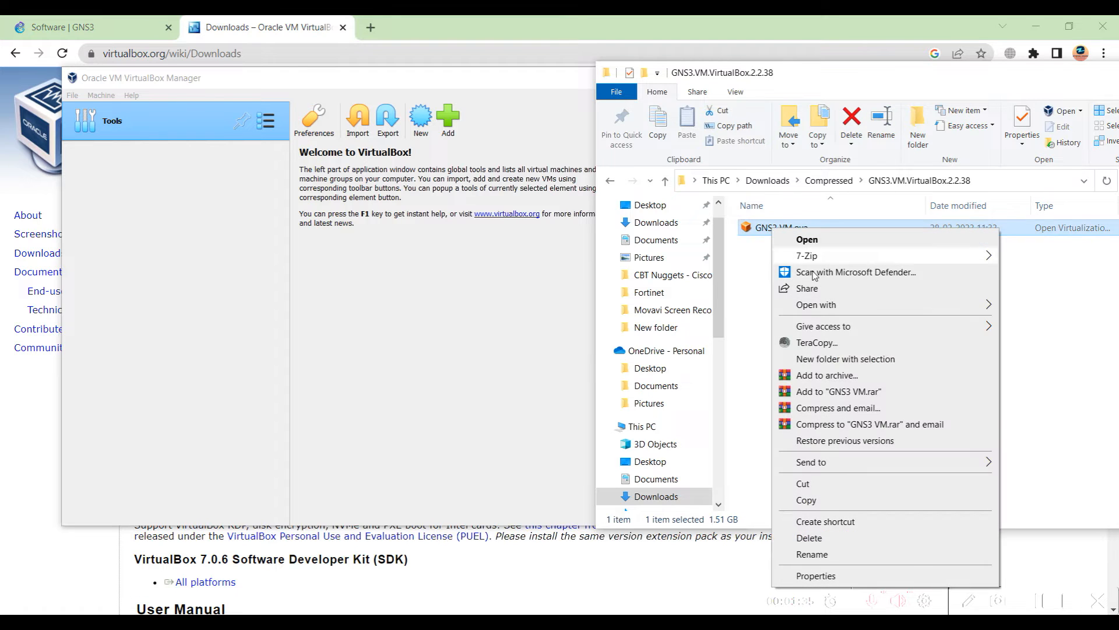
{"action": "mouse_move", "coordinate": [867, 308]}
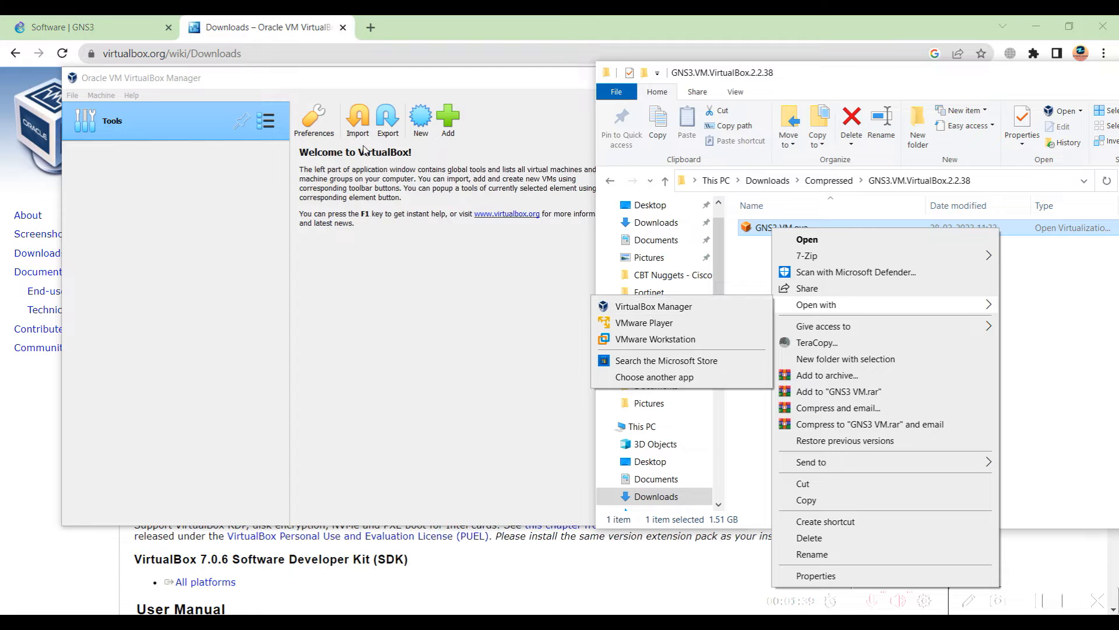
{"action": "left_click", "coordinate": [359, 123]}
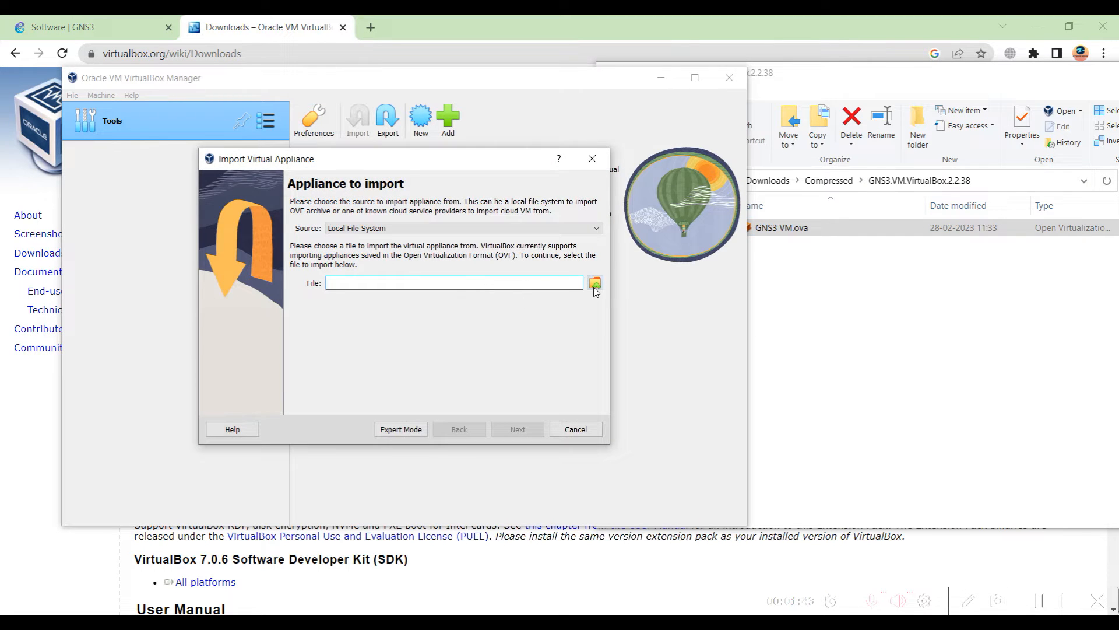
Choose Downloads\Compressed\GNS3.VM.VirtualBox.2.2.38\GNS3 VM.ova for import and continue to appliance settings
{"action": "left_click", "coordinate": [595, 283]}
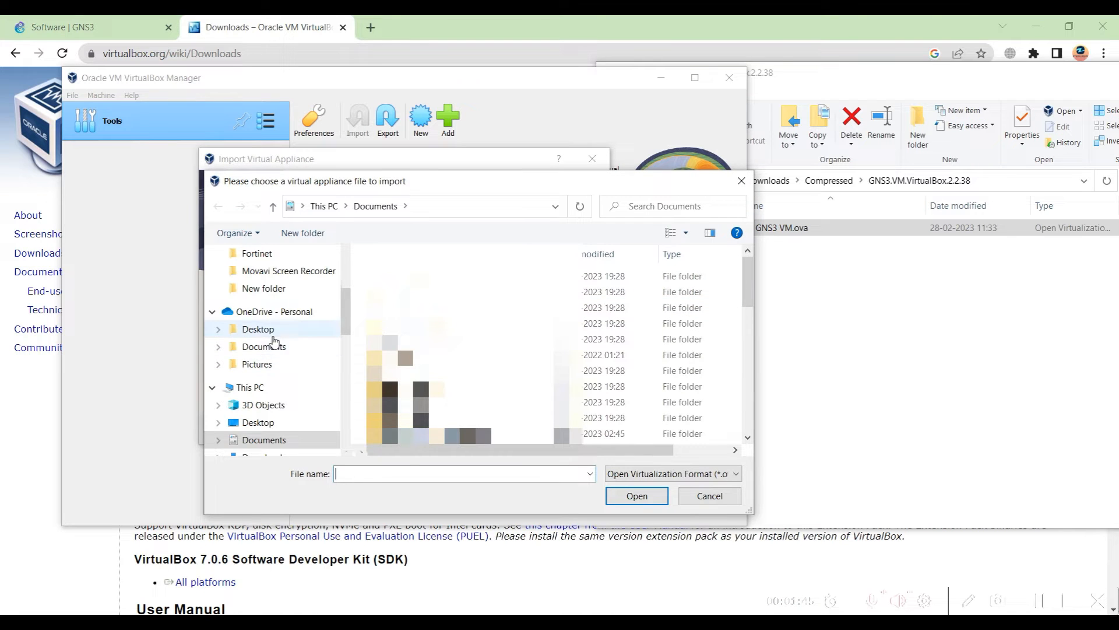
{"action": "scroll", "coordinate": [274, 350], "scroll_direction": "up", "scroll_amount": 1}
{"action": "scroll", "coordinate": [273, 385], "scroll_direction": "down", "scroll_amount": 2}
{"action": "left_click", "coordinate": [267, 424]}
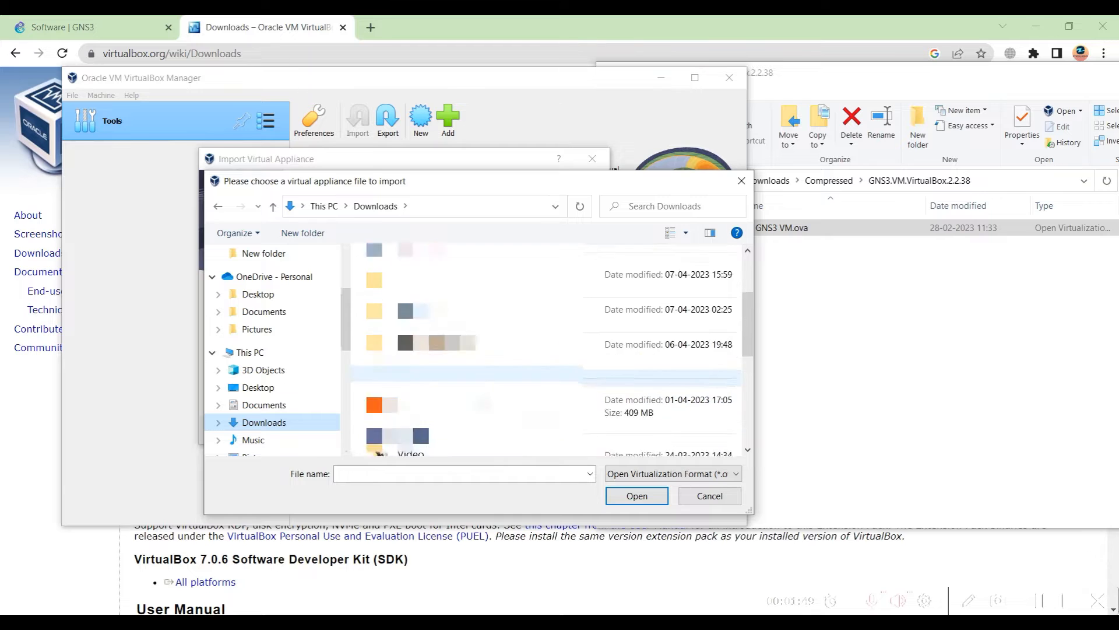
{"action": "scroll", "coordinate": [439, 303], "scroll_direction": "down", "scroll_amount": 5}
{"action": "scroll", "coordinate": [445, 318], "scroll_direction": "up", "scroll_amount": 1}
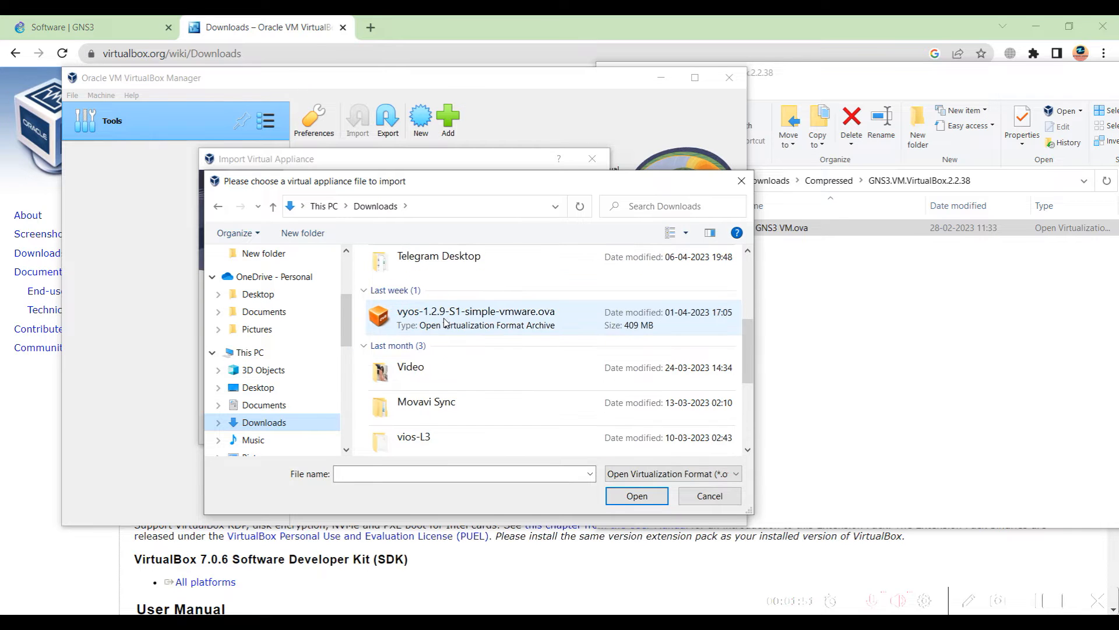
{"action": "scroll", "coordinate": [439, 280], "scroll_direction": "up", "scroll_amount": 3}
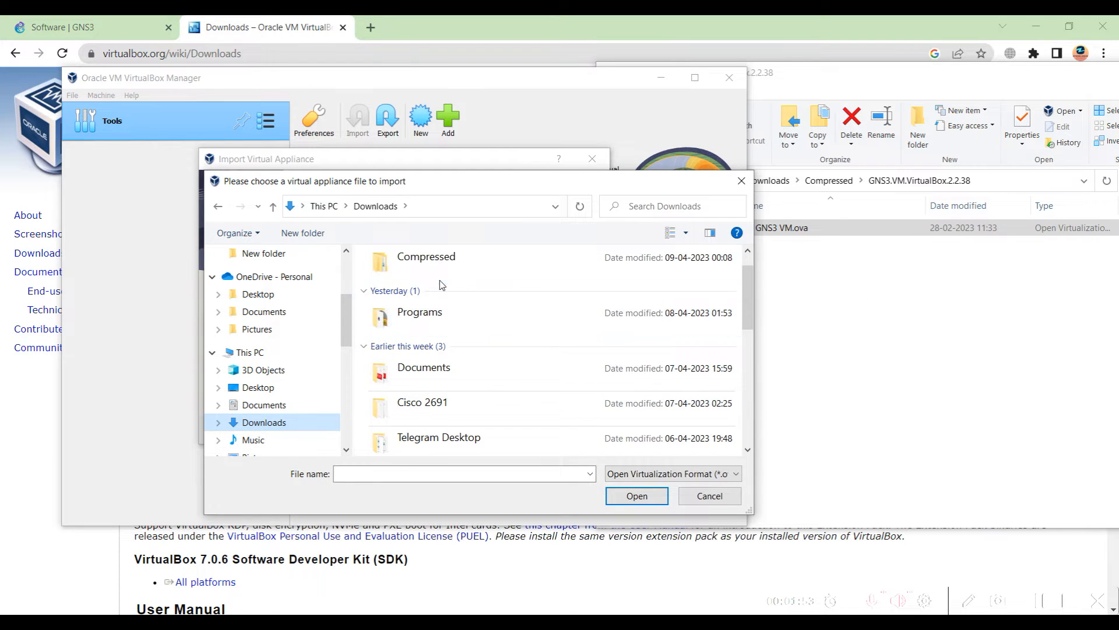
{"action": "double_click", "coordinate": [440, 278]}
{"action": "double_click", "coordinate": [421, 282]}
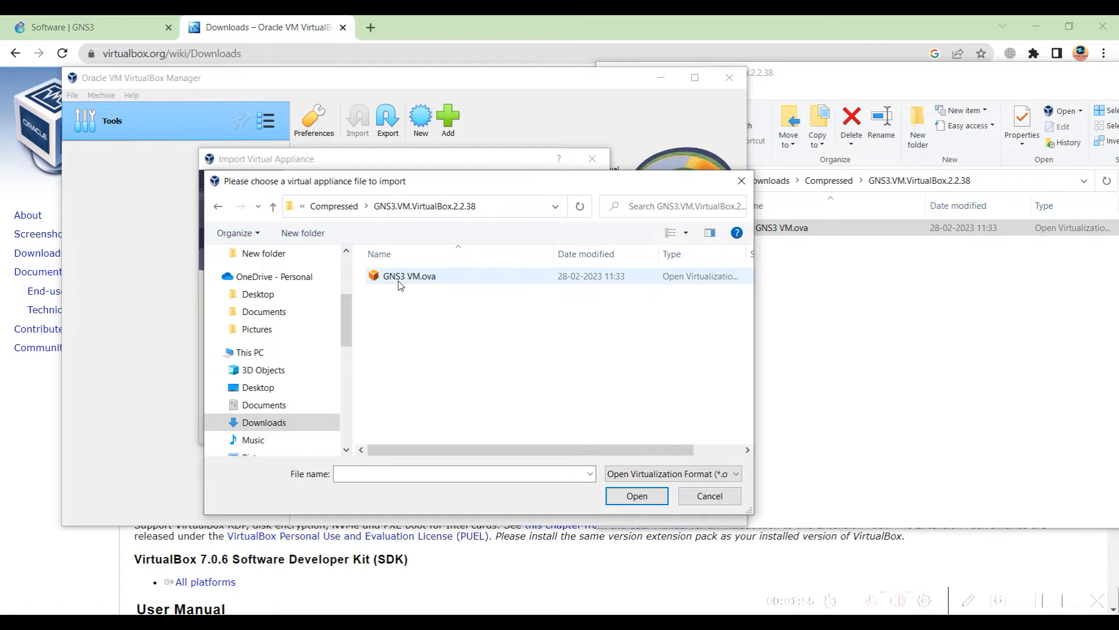
{"action": "double_click", "coordinate": [401, 280]}
{"action": "left_click", "coordinate": [516, 430]}
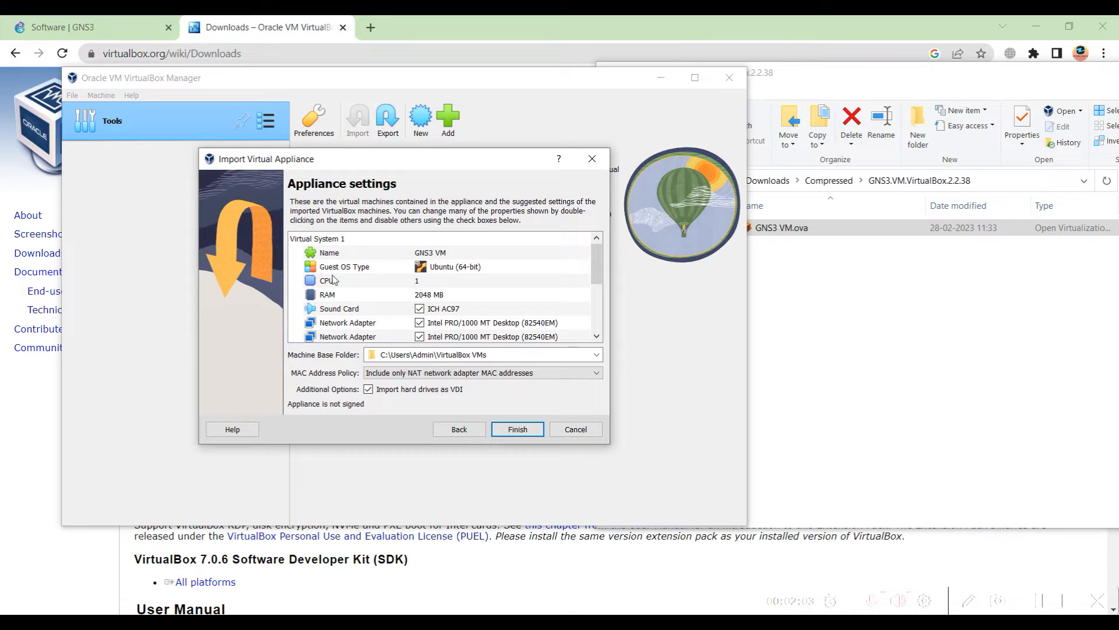
Keep the default appliance settings with 'Include only NAT' MAC policy and finish the import
{"action": "double_click", "coordinate": [346, 284]}
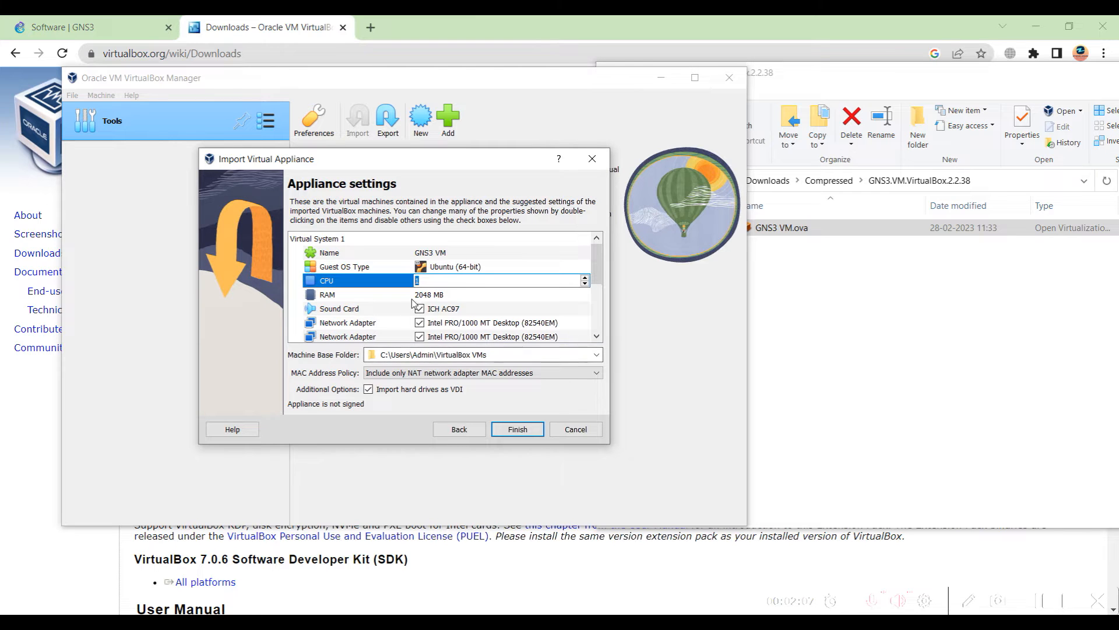
{"action": "scroll", "coordinate": [413, 302], "scroll_direction": "down", "scroll_amount": 3}
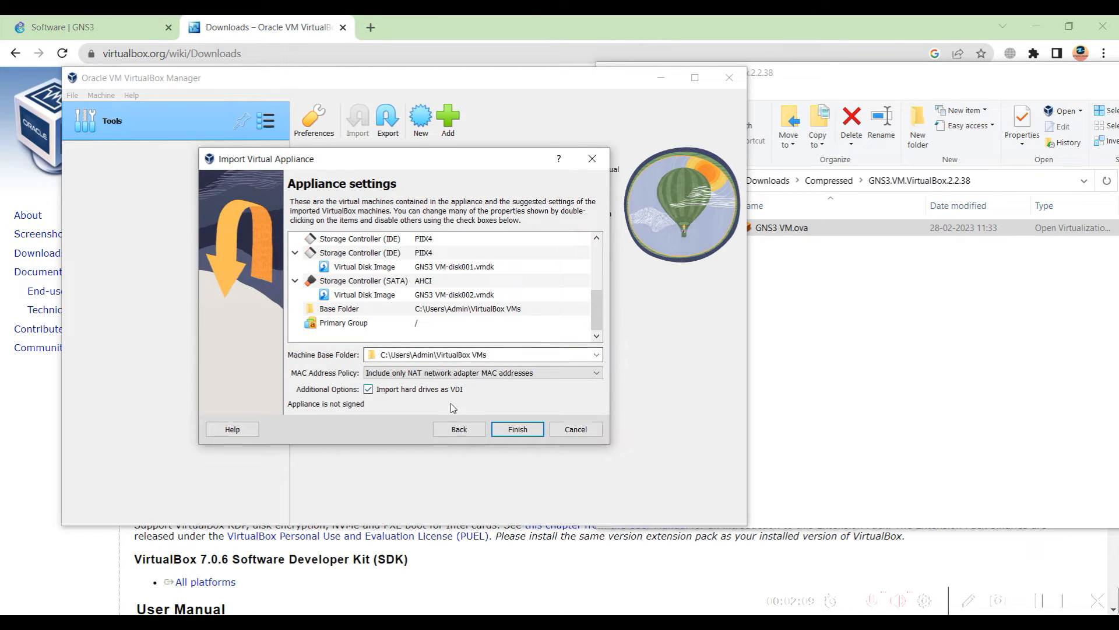
{"action": "left_click", "coordinate": [386, 378]}
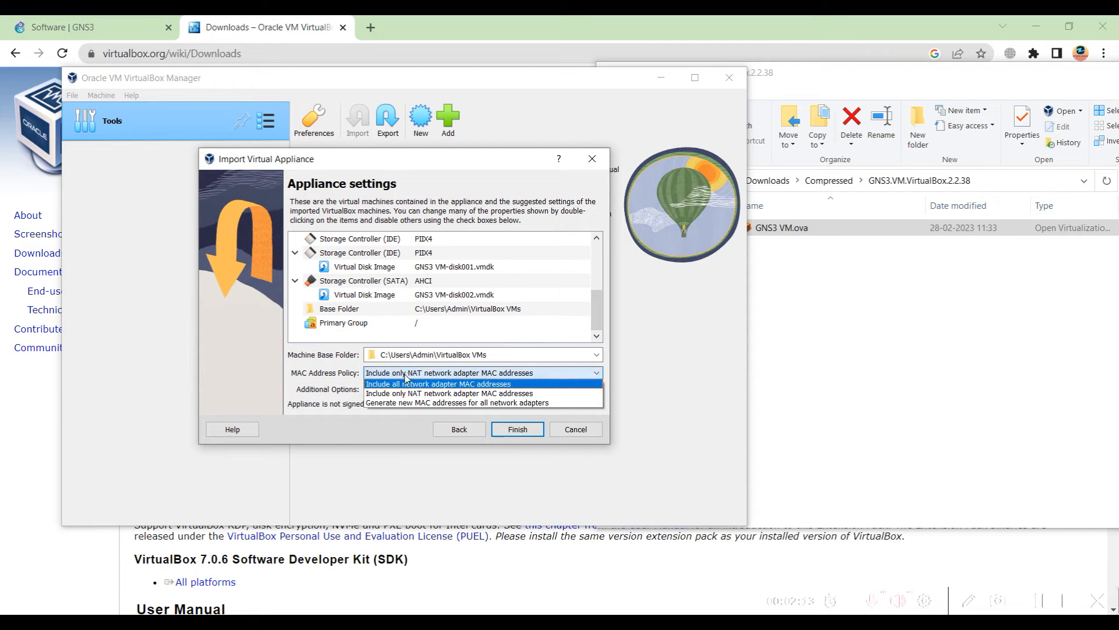
{"action": "left_click", "coordinate": [389, 388]}
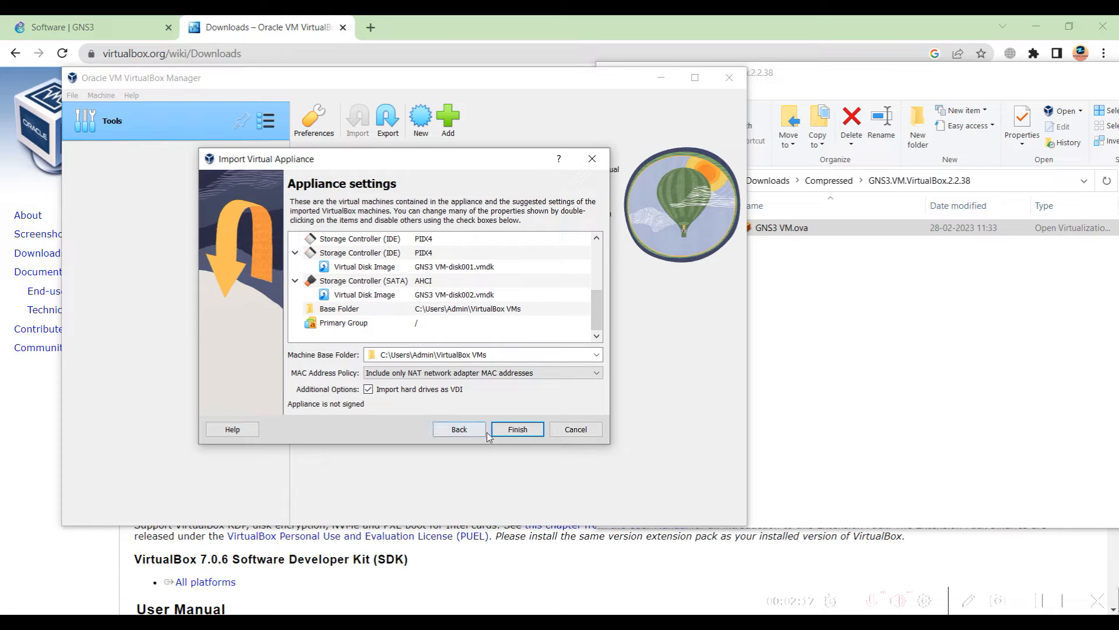
{"action": "left_click", "coordinate": [508, 430]}
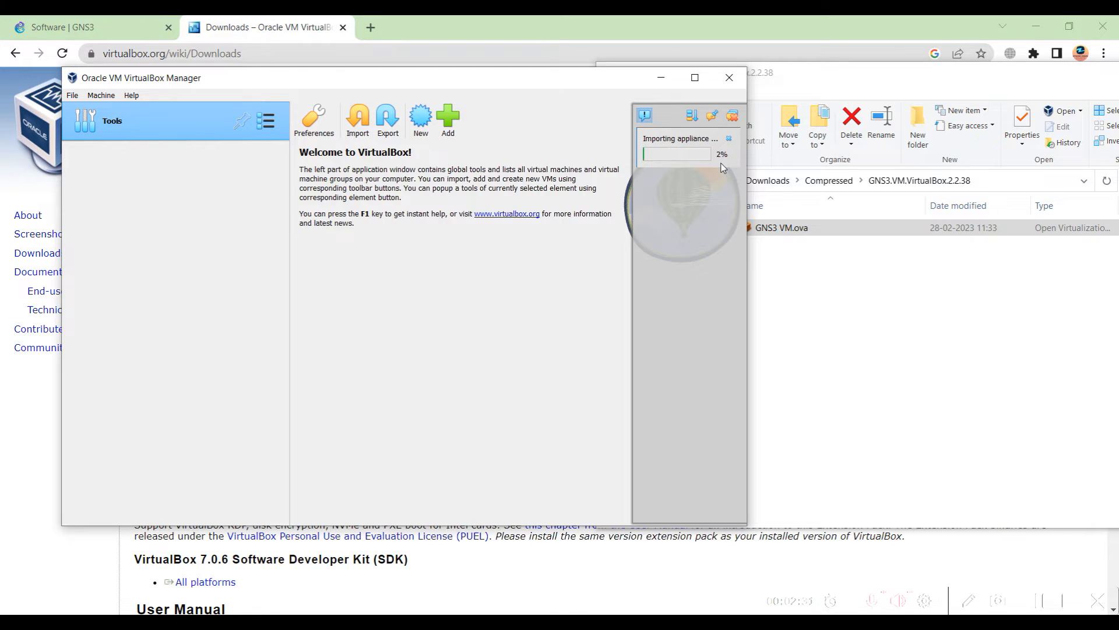
Close File Explorer and open the GNS3 VM's General settings in VirtualBox
{"action": "right_click", "coordinate": [838, 73]}
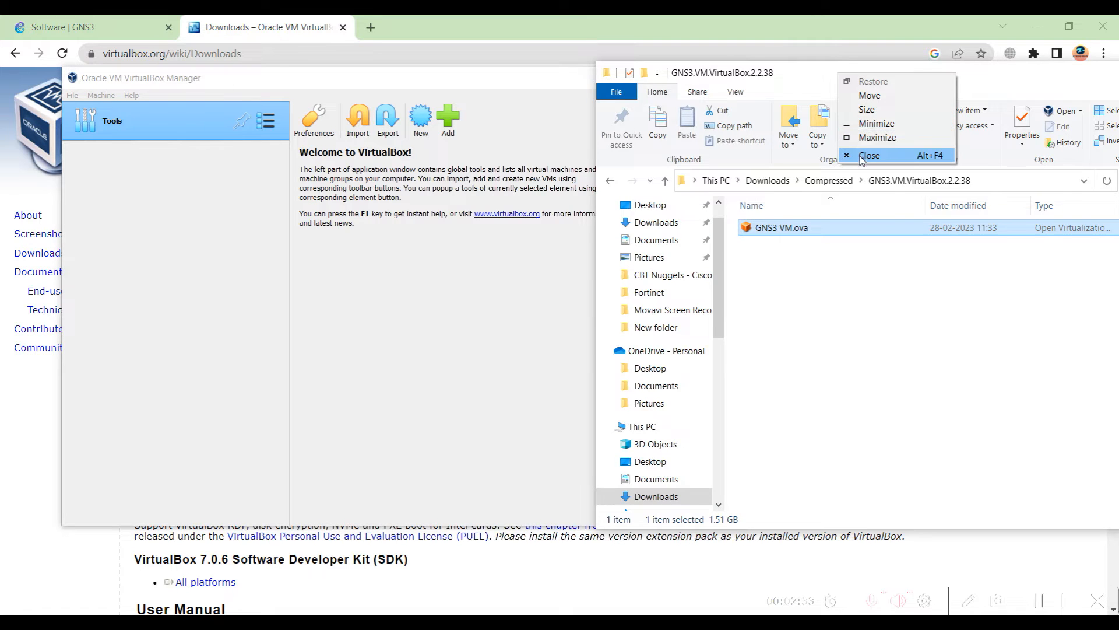
{"action": "left_click", "coordinate": [865, 155]}
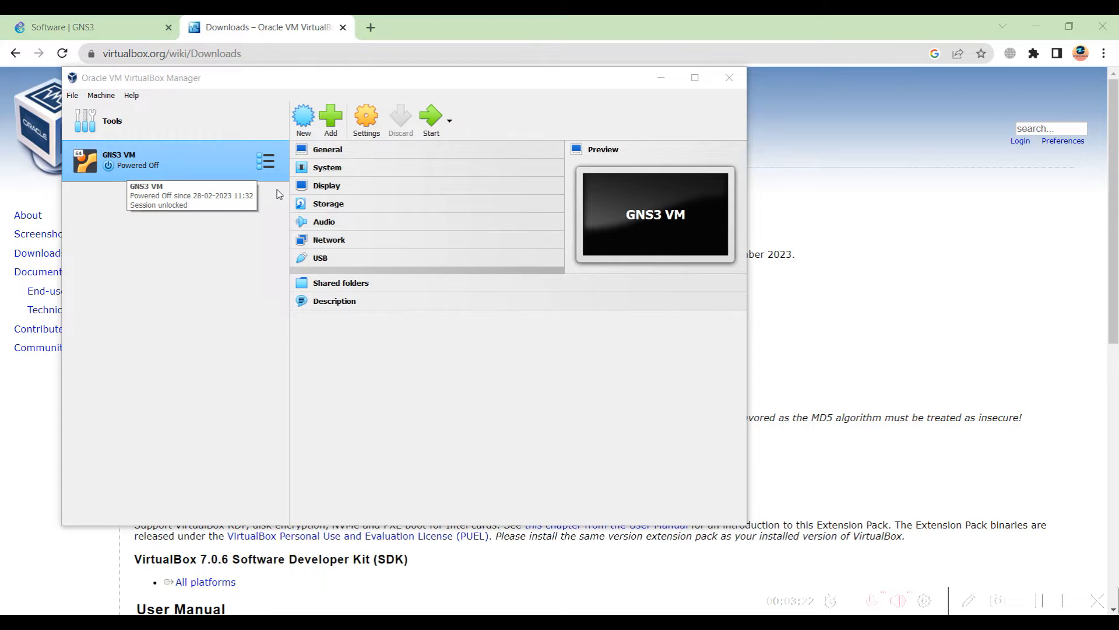
{"action": "left_click", "coordinate": [321, 154]}
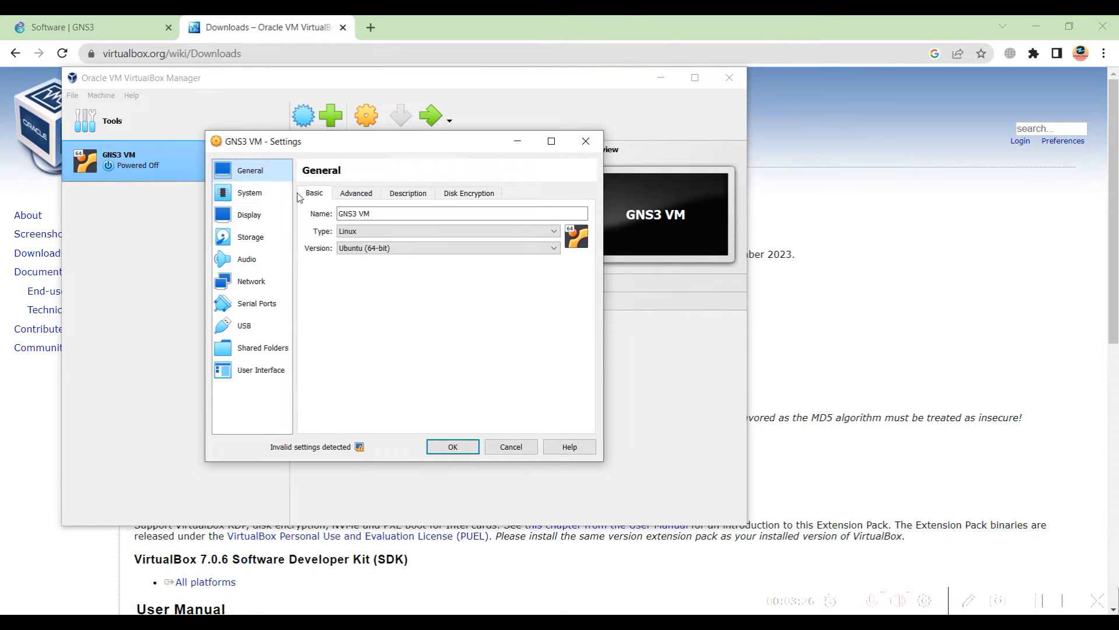
Close the GNS3 VM settings, discarding changes, and reopen them from Storage
{"action": "left_click_drag", "start_coordinate": [318, 150], "coordinate": [652, 190]}
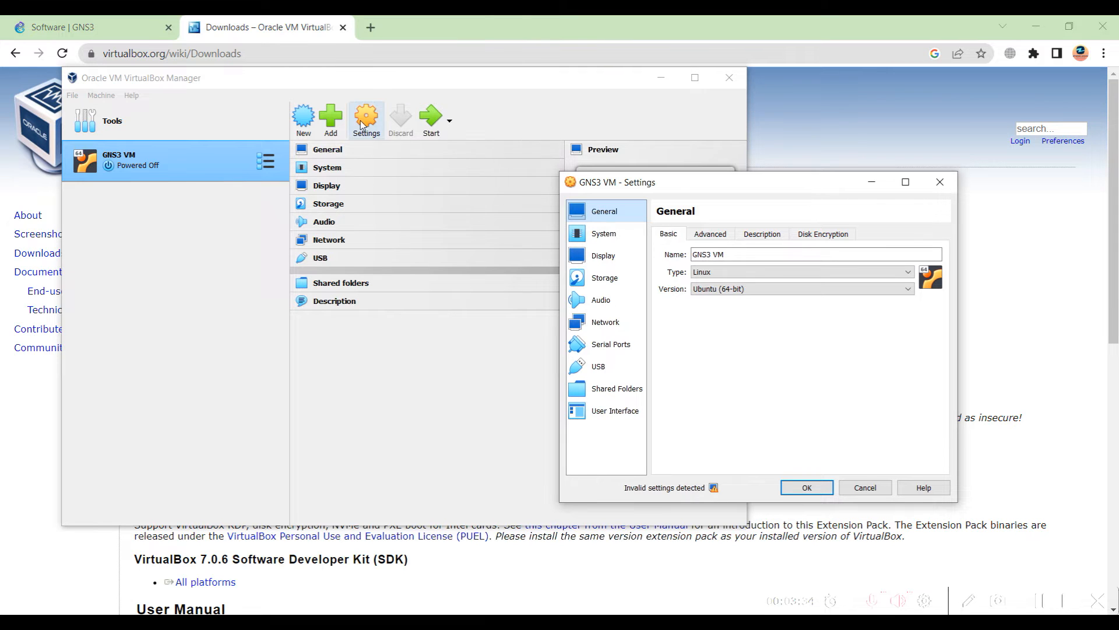
{"action": "left_click", "coordinate": [940, 182]}
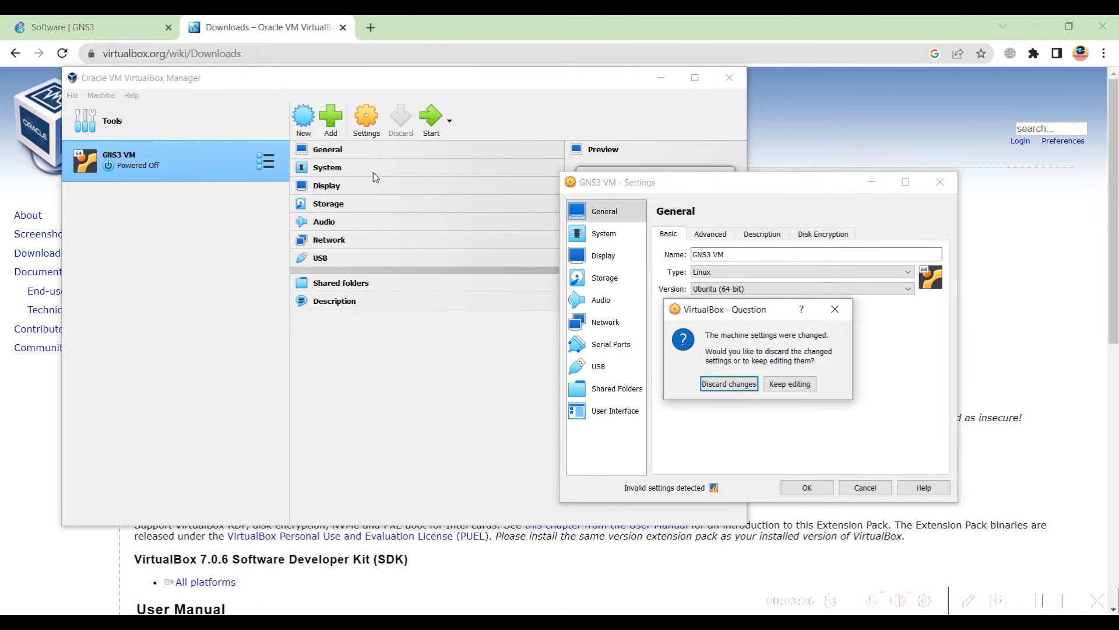
{"action": "left_click", "coordinate": [731, 384]}
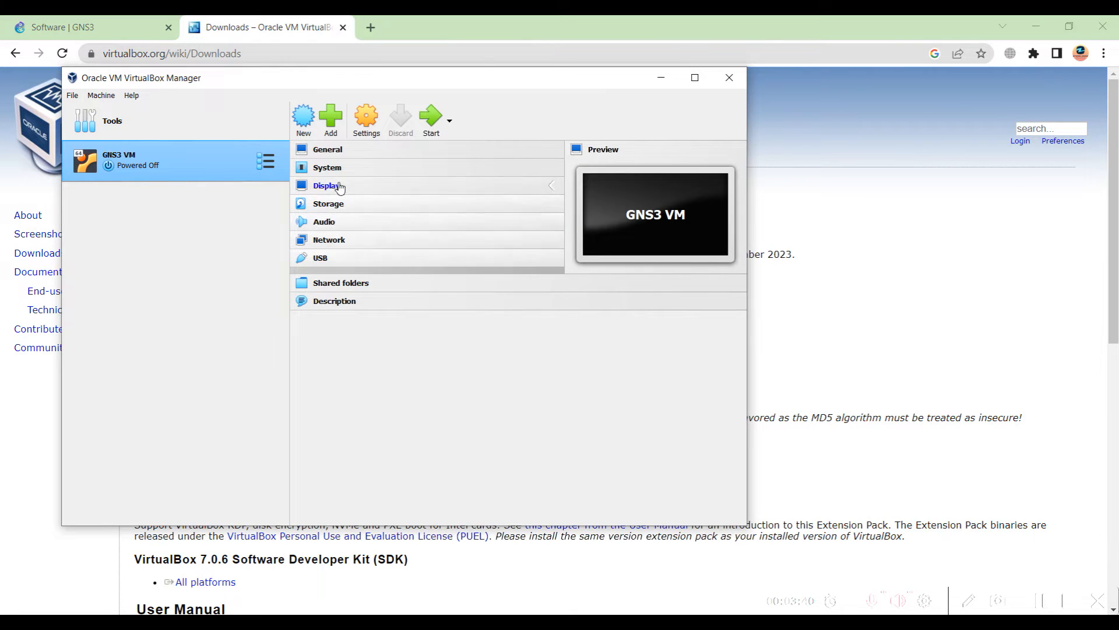
{"action": "left_click", "coordinate": [321, 208]}
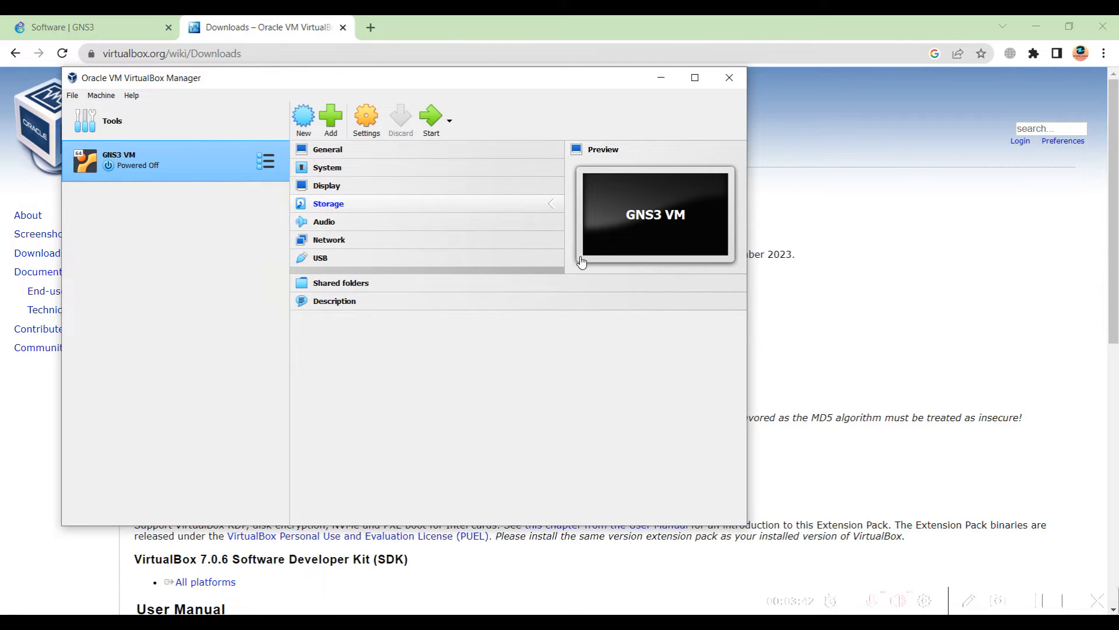
On the General page, keep Linux as the operating system type
{"action": "left_click_drag", "start_coordinate": [411, 148], "coordinate": [734, 155]}
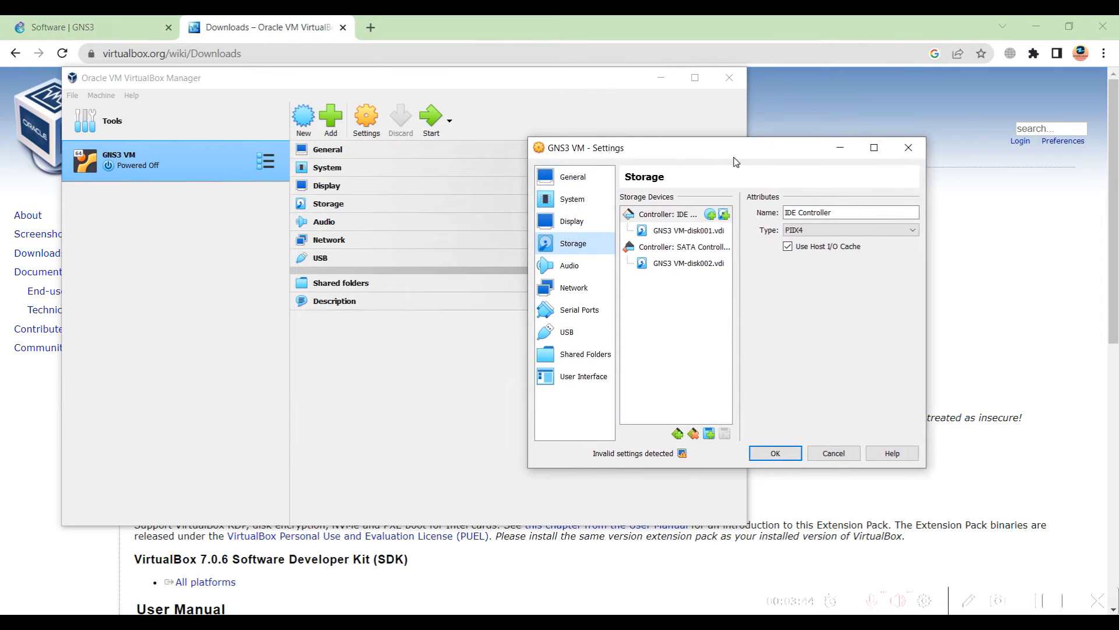
{"action": "left_click", "coordinate": [570, 182]}
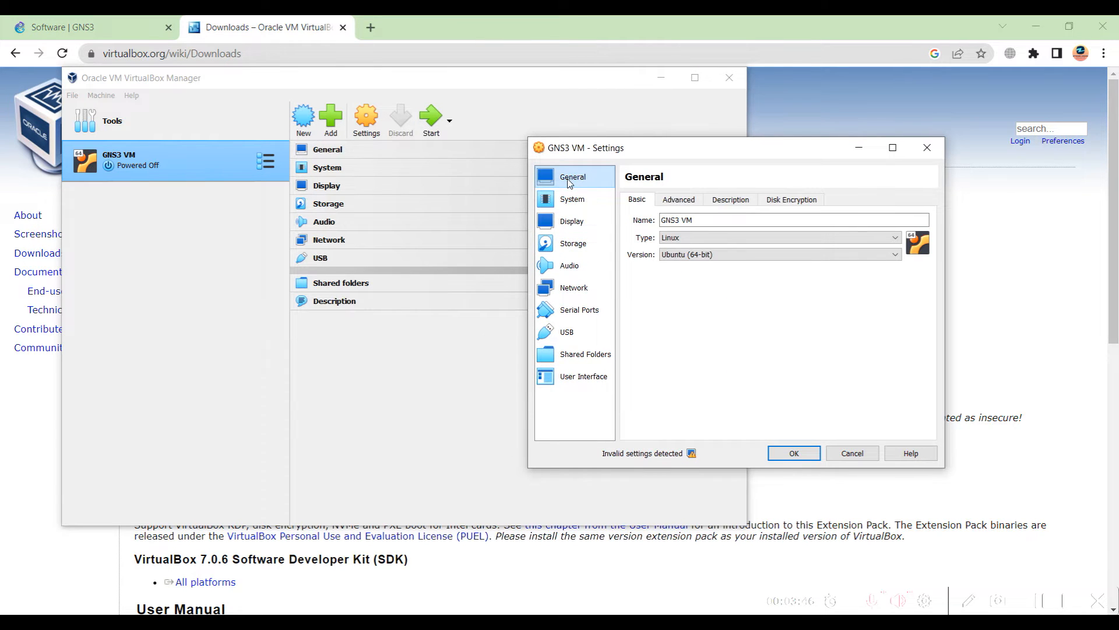
{"action": "left_click", "coordinate": [700, 239]}
{"action": "left_click", "coordinate": [691, 244]}
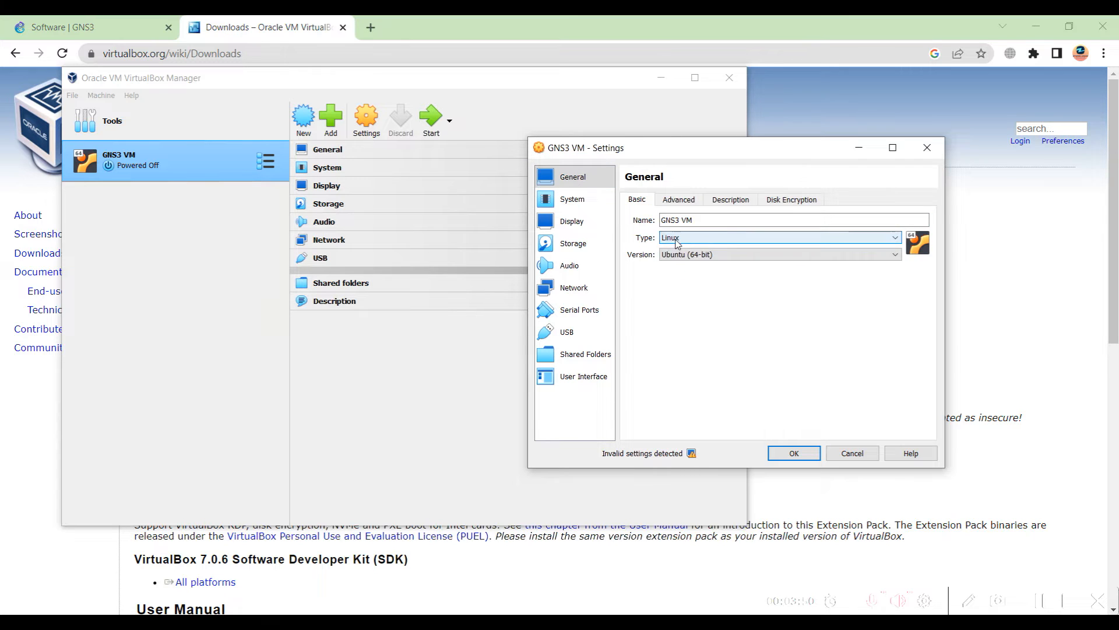
Review the Advanced snapshot folder, the empty Description and the Disk Encryption options, leaving encryption off
{"action": "left_click", "coordinate": [684, 202]}
{"action": "left_click_drag", "start_coordinate": [755, 222], "coordinate": [875, 221]}
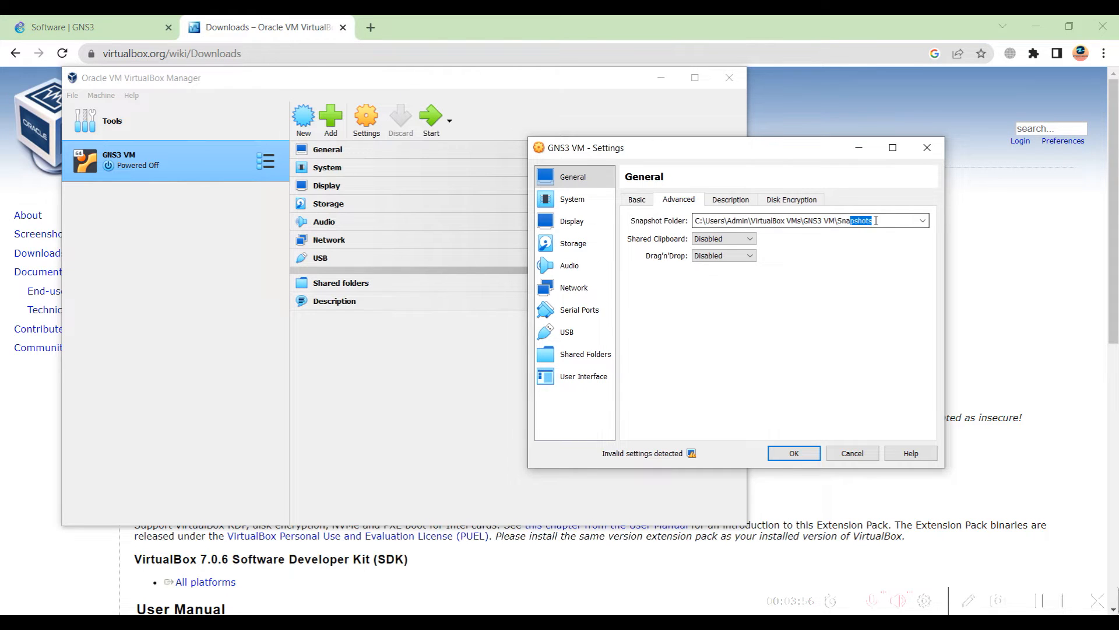
{"action": "left_click", "coordinate": [923, 220]}
{"action": "left_click", "coordinate": [803, 221]}
{"action": "left_click_drag", "start_coordinate": [830, 222], "coordinate": [854, 222]}
{"action": "left_click_drag", "start_coordinate": [735, 222], "coordinate": [858, 223]}
{"action": "left_click", "coordinate": [805, 223]}
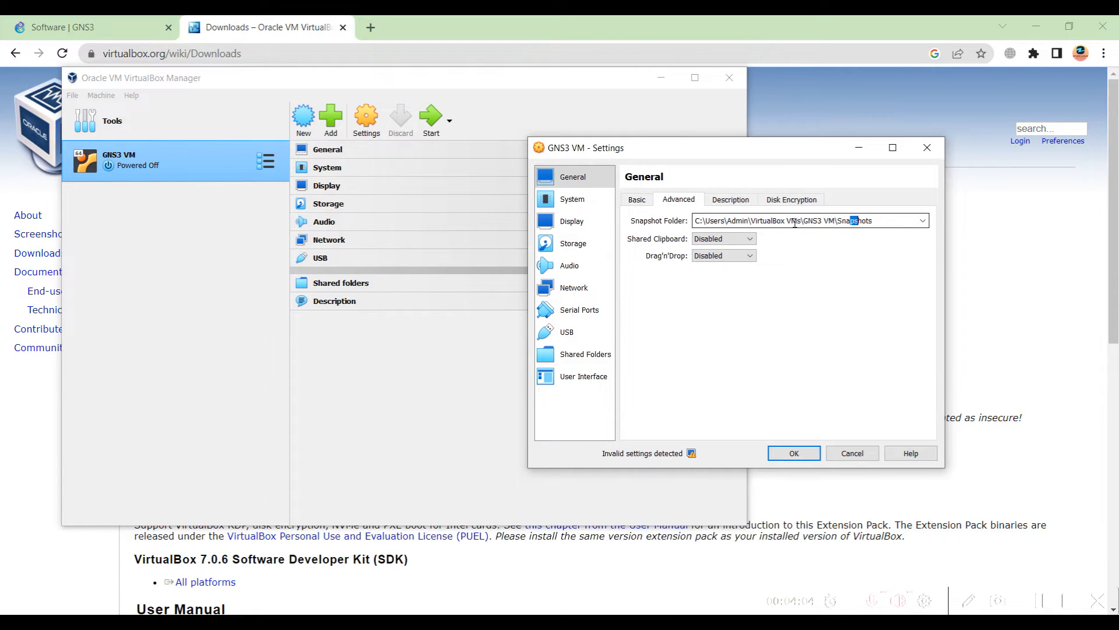
{"action": "left_click", "coordinate": [723, 200]}
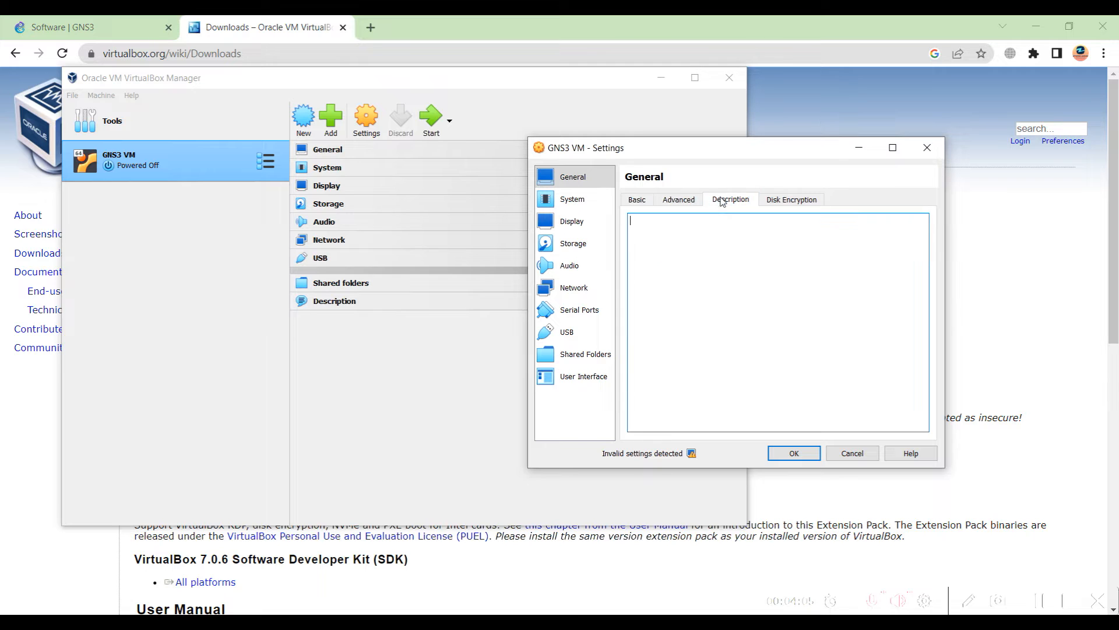
{"action": "left_click", "coordinate": [772, 204]}
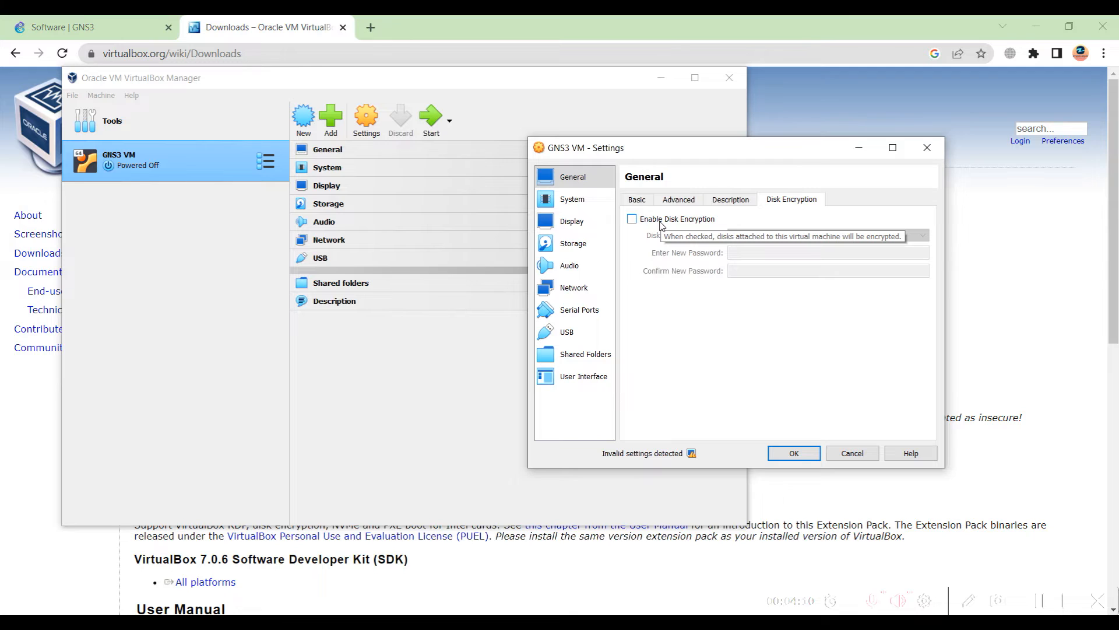
Set base memory to 4096 MB and processors to 4, then view Display settings
{"action": "left_click", "coordinate": [572, 201]}
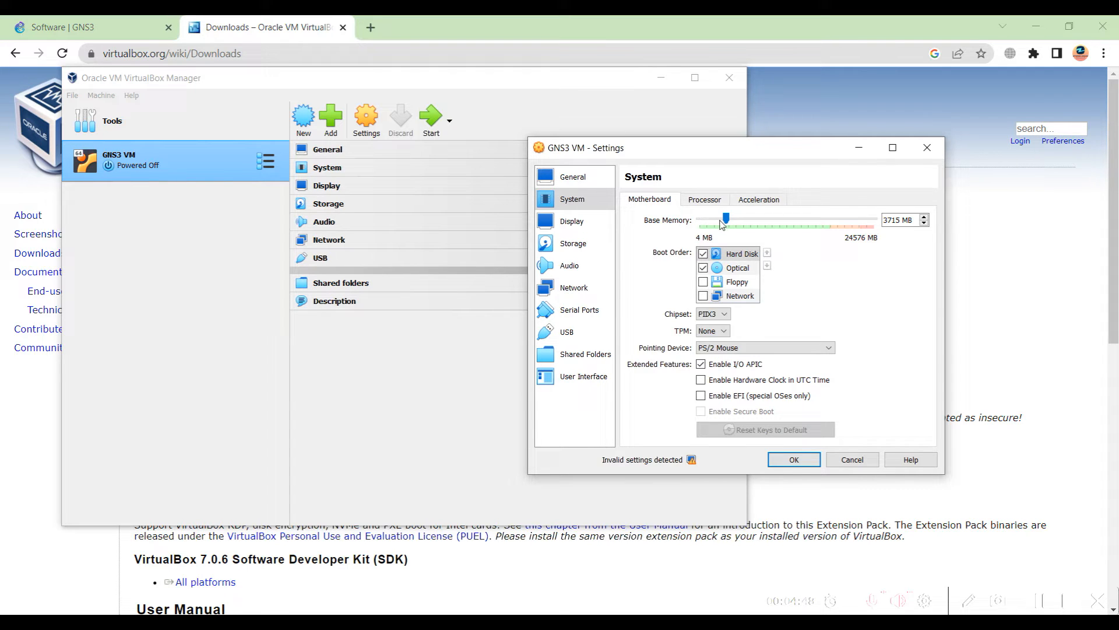
{"action": "left_click_drag", "start_coordinate": [726, 221], "coordinate": [728, 222]}
{"action": "left_click", "coordinate": [717, 200]}
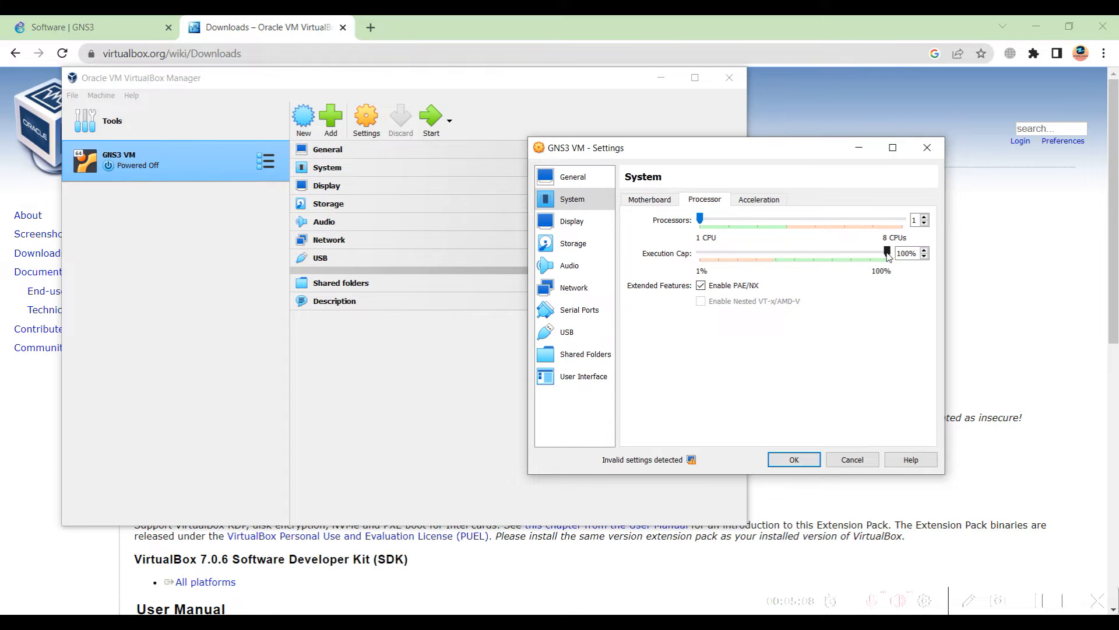
{"action": "left_click", "coordinate": [925, 217]}
{"action": "left_click", "coordinate": [925, 217]}
{"action": "left_click", "coordinate": [924, 217]}
{"action": "left_click", "coordinate": [756, 200]}
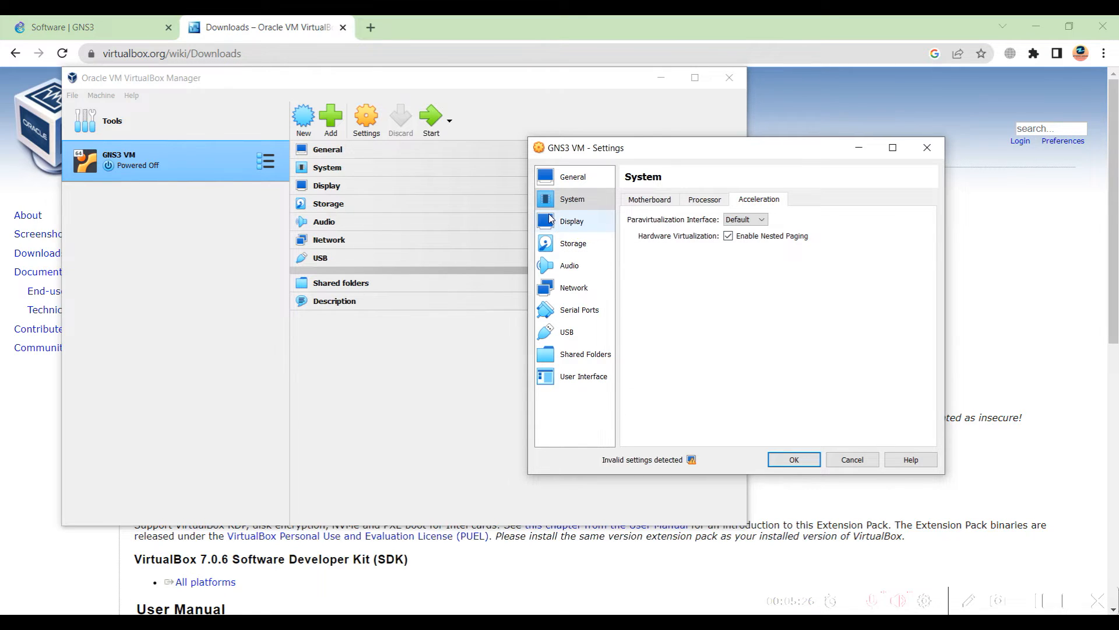
{"action": "left_click", "coordinate": [574, 224]}
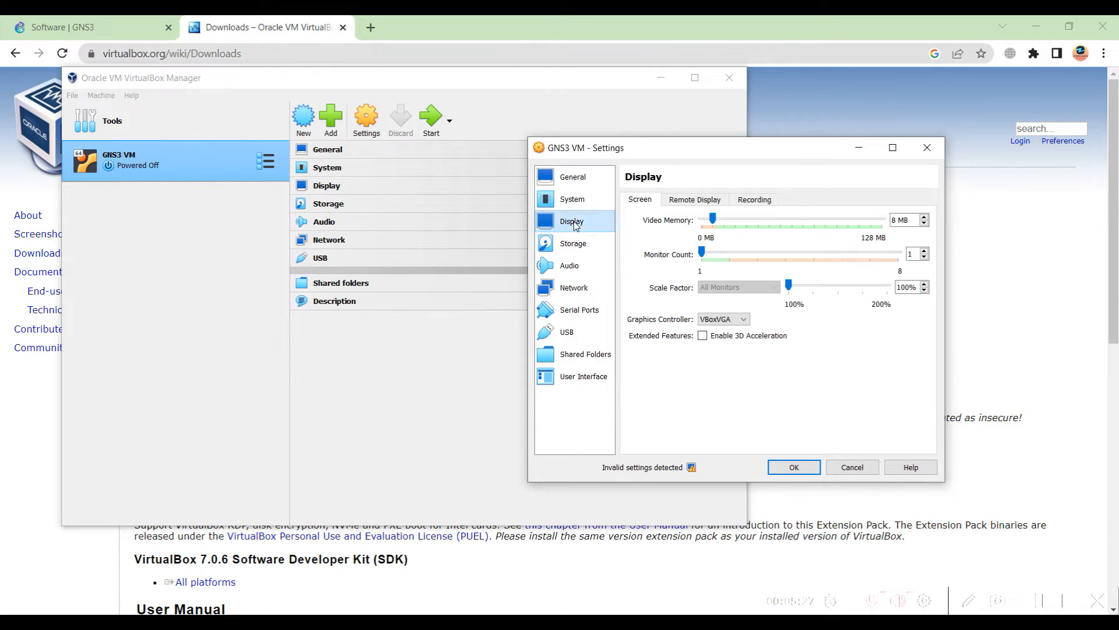
Review Storage and Audio, and keep Adapter 1 attached as Host-only Adapter
{"action": "left_click", "coordinate": [591, 248]}
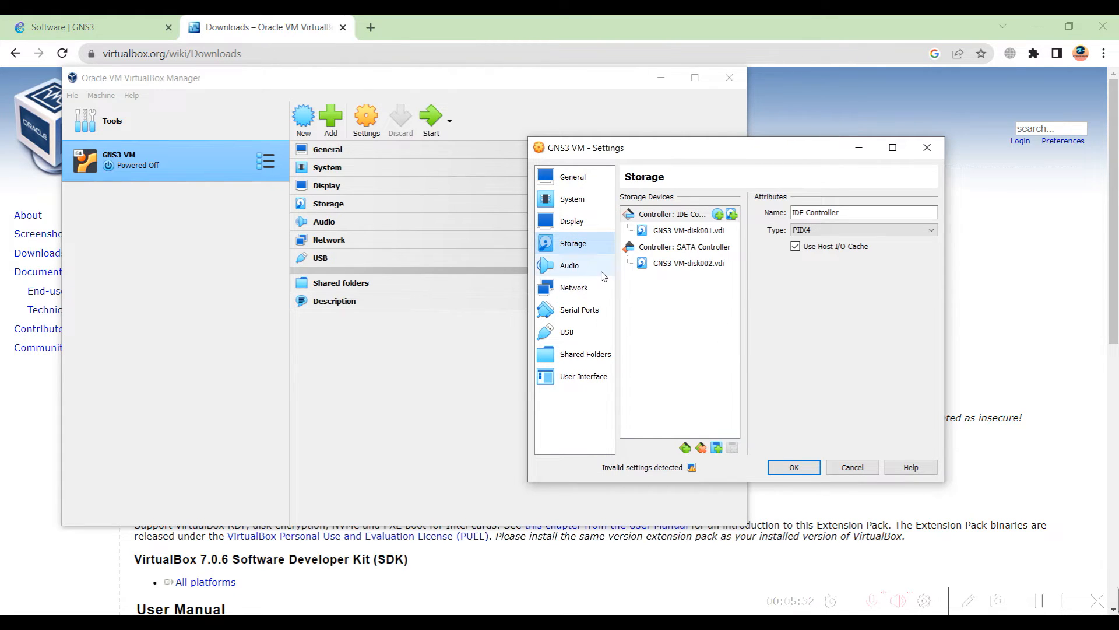
{"action": "left_click", "coordinate": [591, 269]}
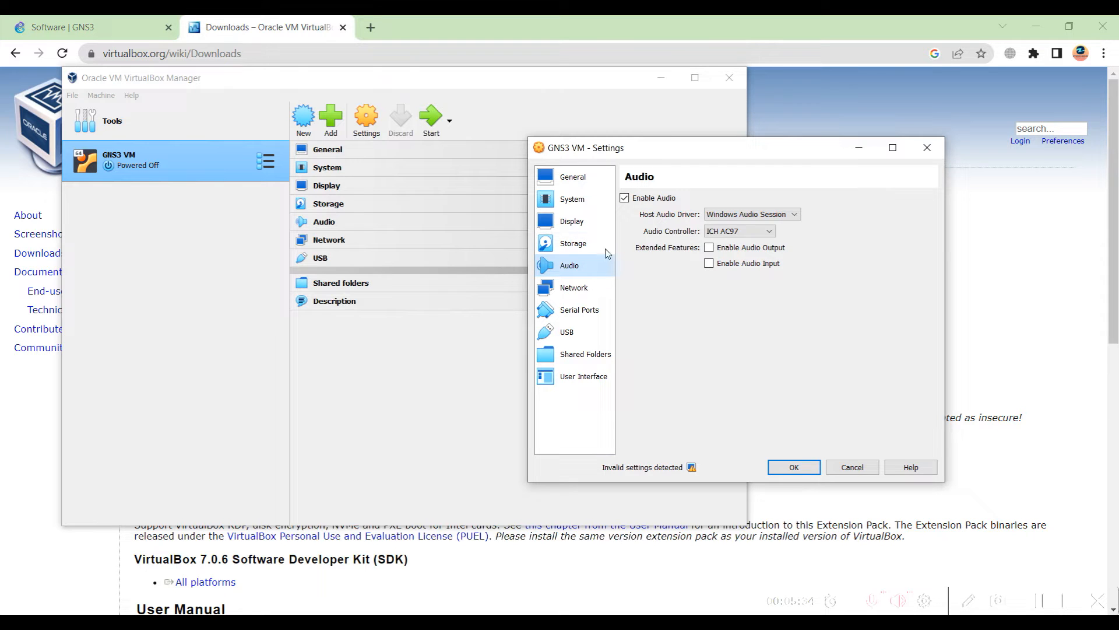
{"action": "left_click", "coordinate": [587, 288]}
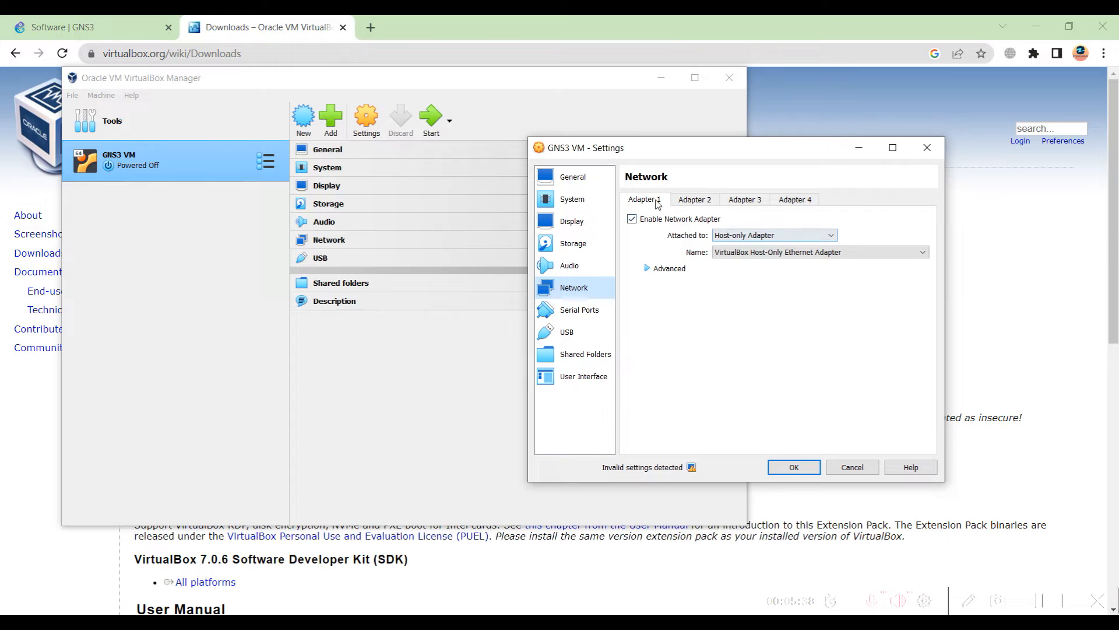
{"action": "left_click", "coordinate": [678, 200]}
{"action": "left_click", "coordinate": [643, 200]}
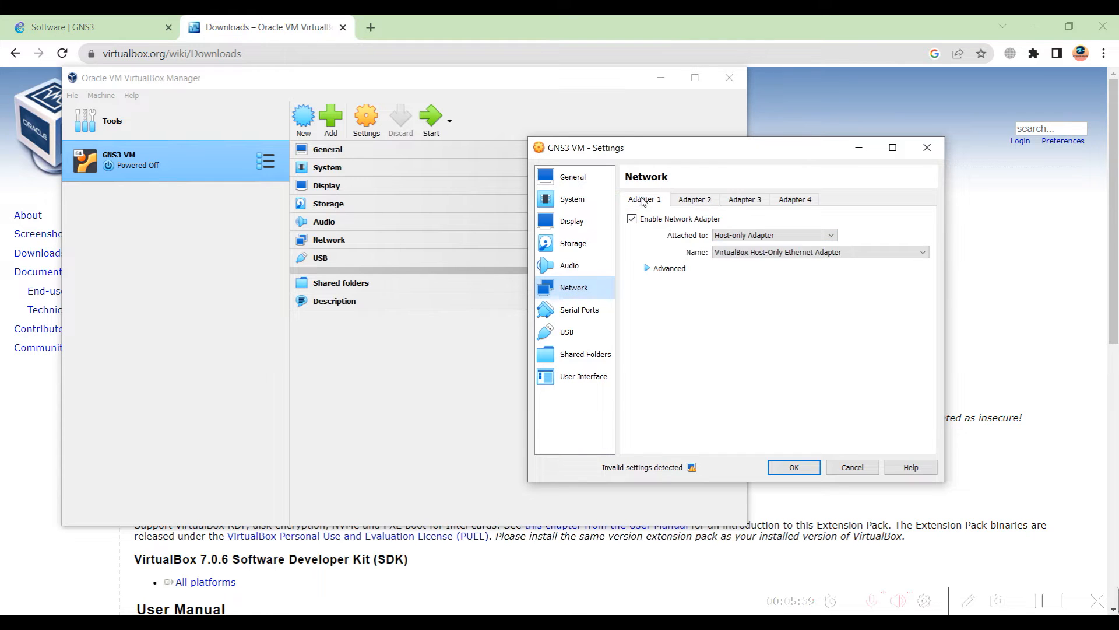
{"action": "left_click", "coordinate": [759, 236]}
{"action": "left_click", "coordinate": [759, 237]}
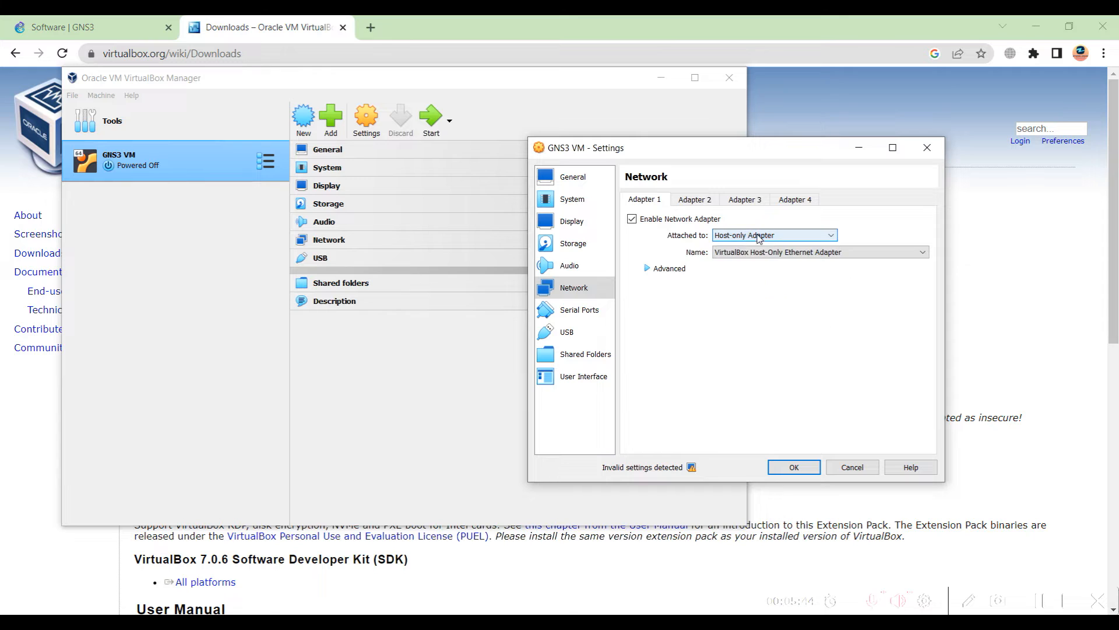
{"action": "left_click", "coordinate": [759, 254]}
{"action": "left_click", "coordinate": [760, 255]}
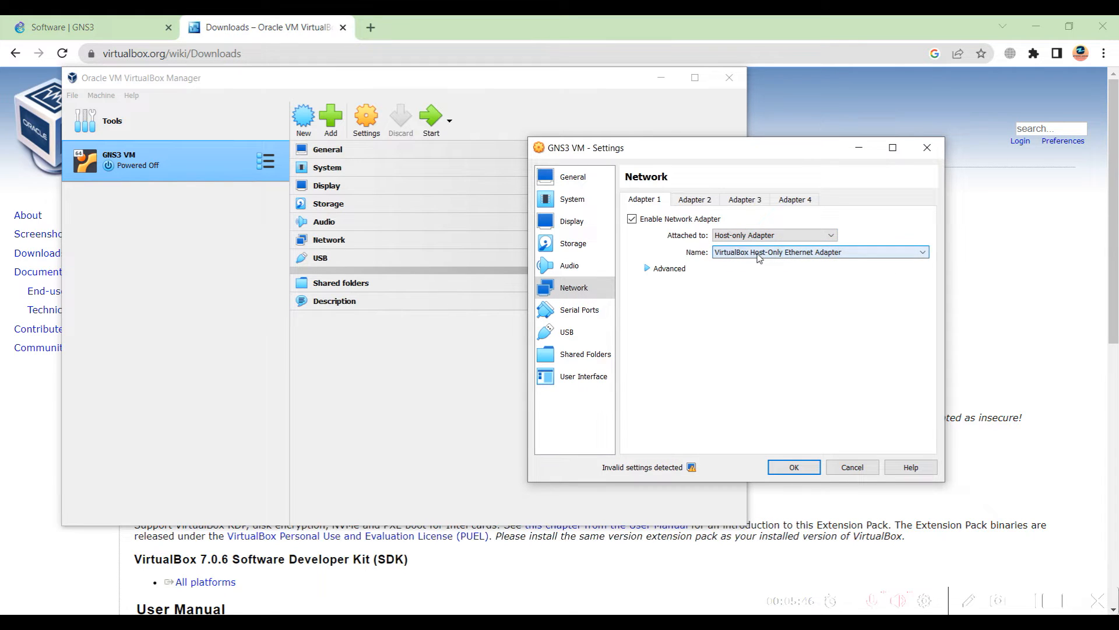
{"action": "left_click", "coordinate": [758, 236]}
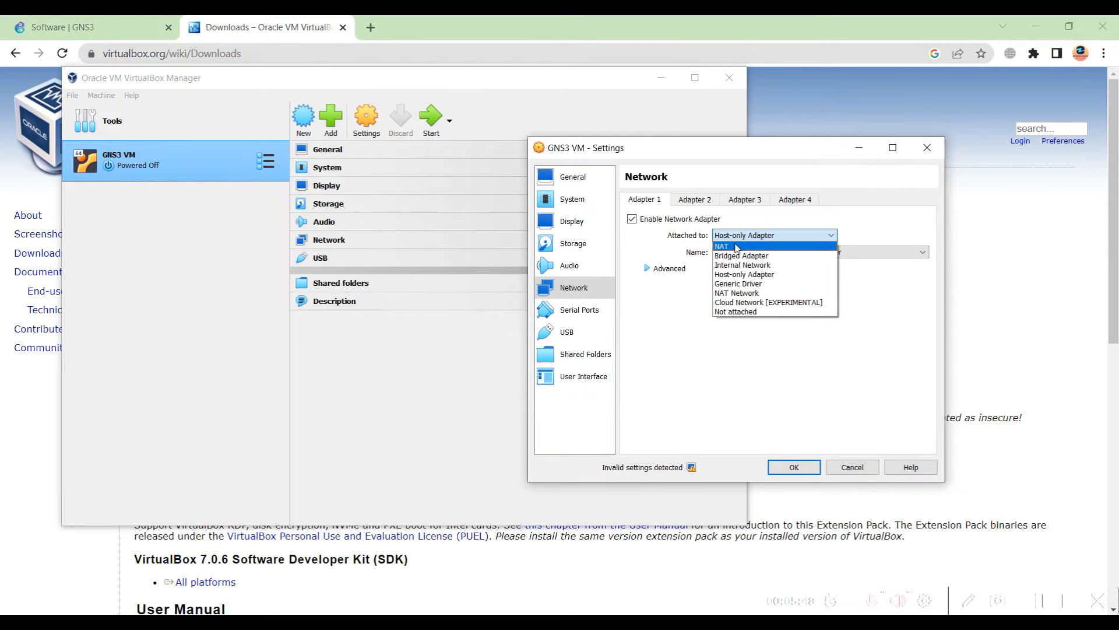
{"action": "left_click", "coordinate": [668, 244]}
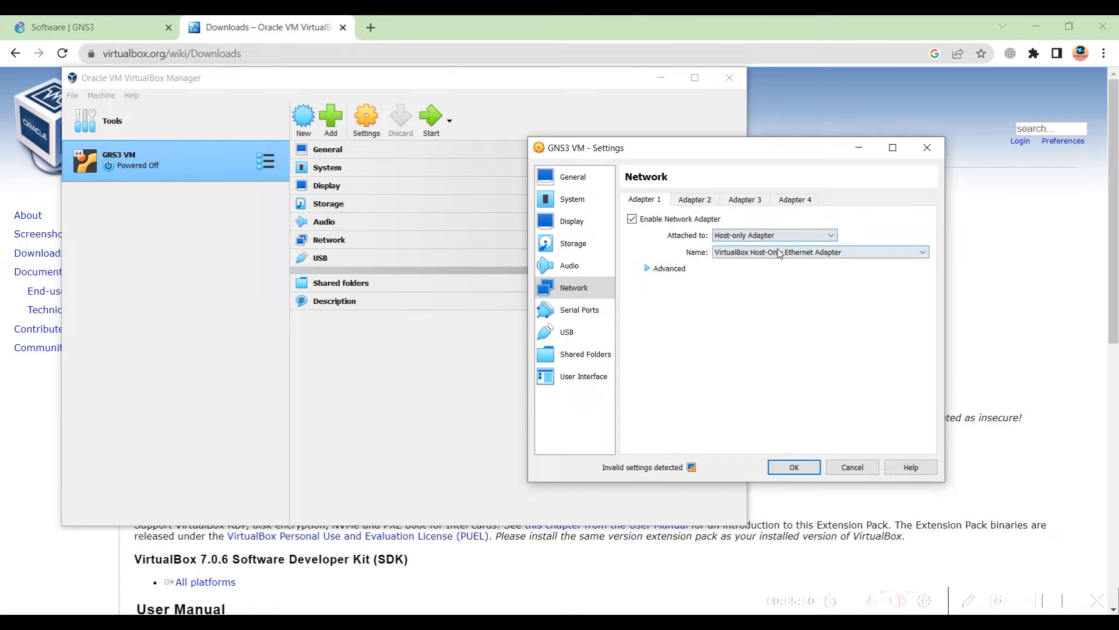
Check Adapter 2's NAT attachment and whether Adapter 3 is enabled
{"action": "left_click", "coordinate": [704, 200]}
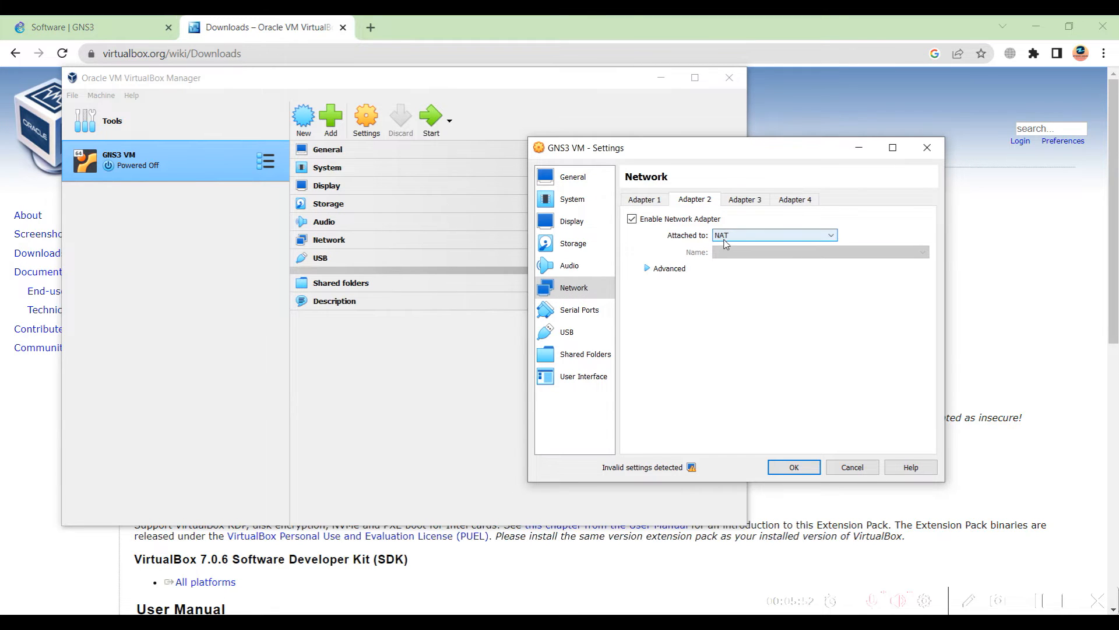
{"action": "left_click", "coordinate": [743, 201]}
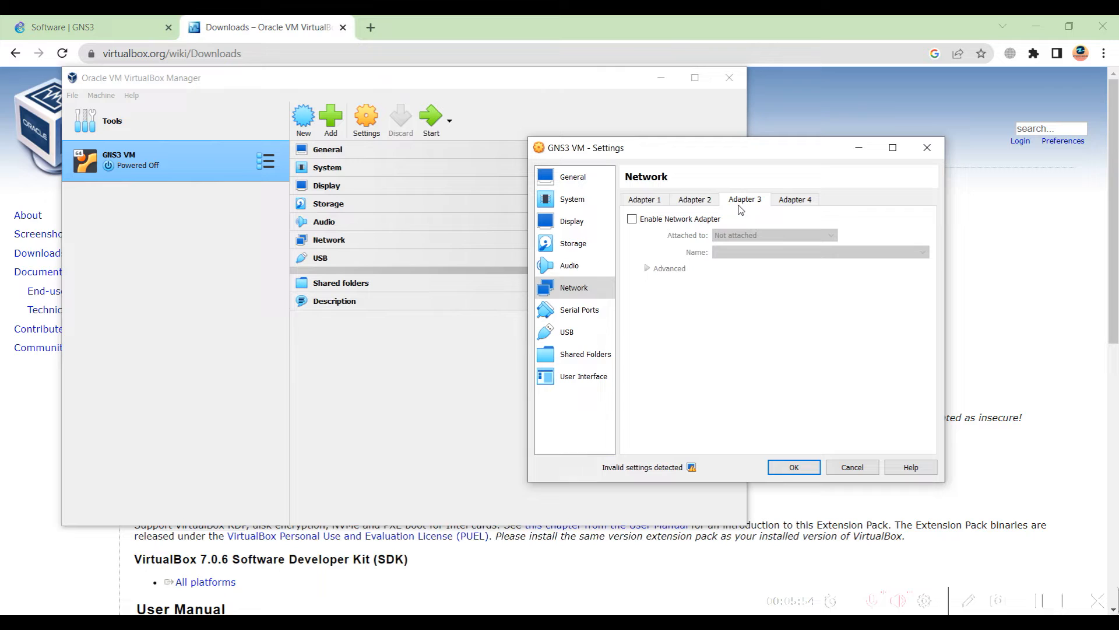
{"action": "left_click", "coordinate": [794, 201]}
{"action": "left_click", "coordinate": [744, 200]}
{"action": "left_click", "coordinate": [695, 200]}
{"action": "left_click", "coordinate": [644, 200]}
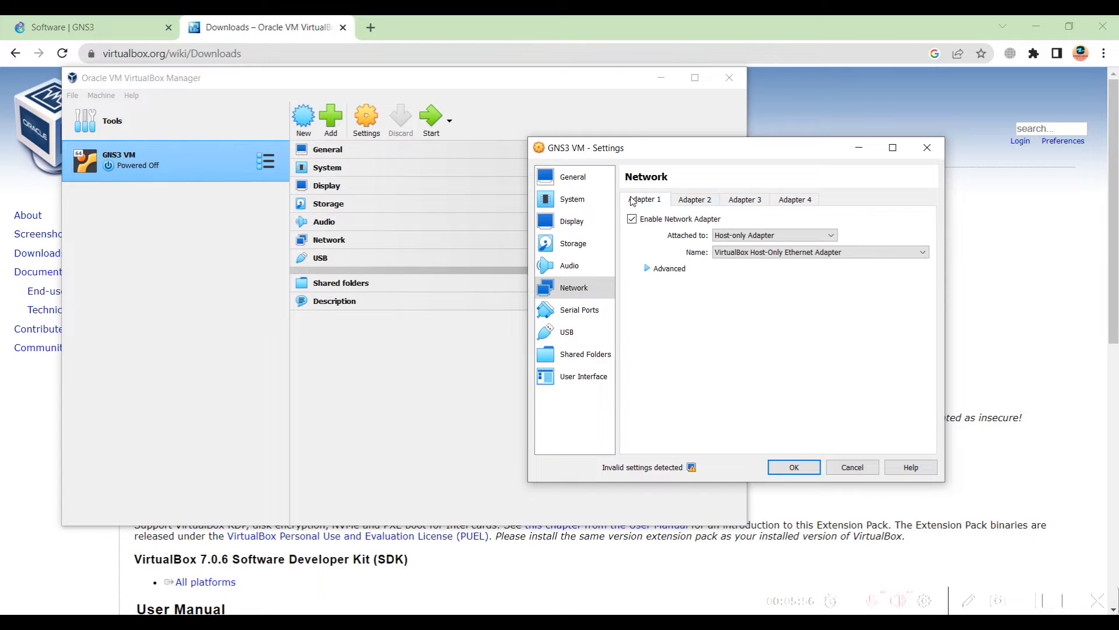
{"action": "left_click", "coordinate": [683, 201]}
{"action": "left_click", "coordinate": [652, 203]}
{"action": "left_click", "coordinate": [694, 202]}
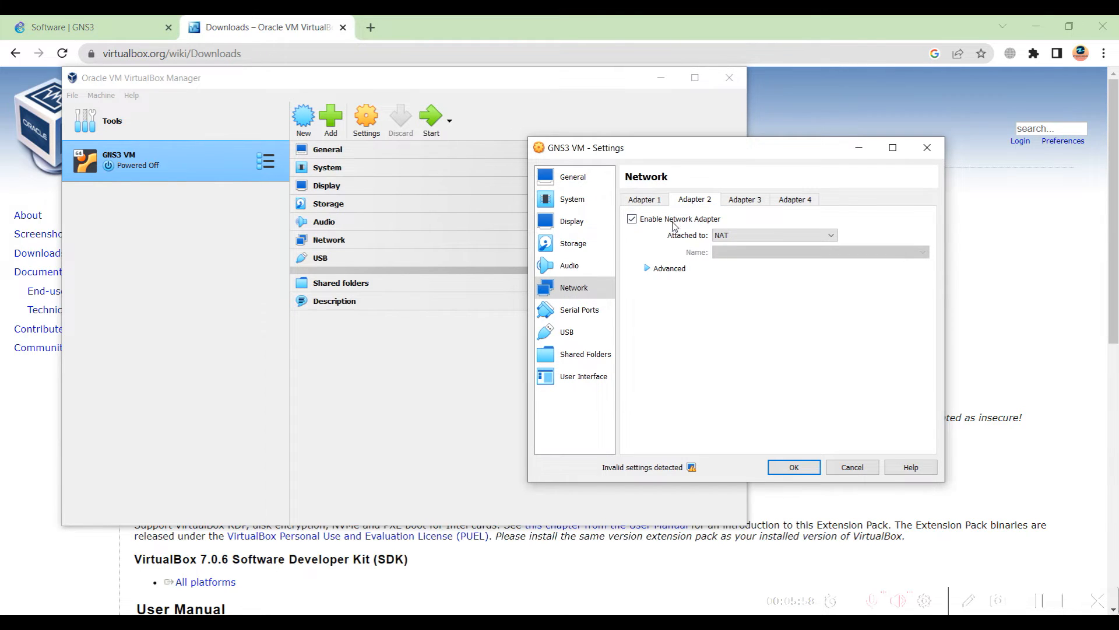
Review the Serial Ports, USB, Shared Folders and User Interface pages, then save the settings
{"action": "left_click", "coordinate": [580, 308]}
{"action": "left_click", "coordinate": [580, 331]}
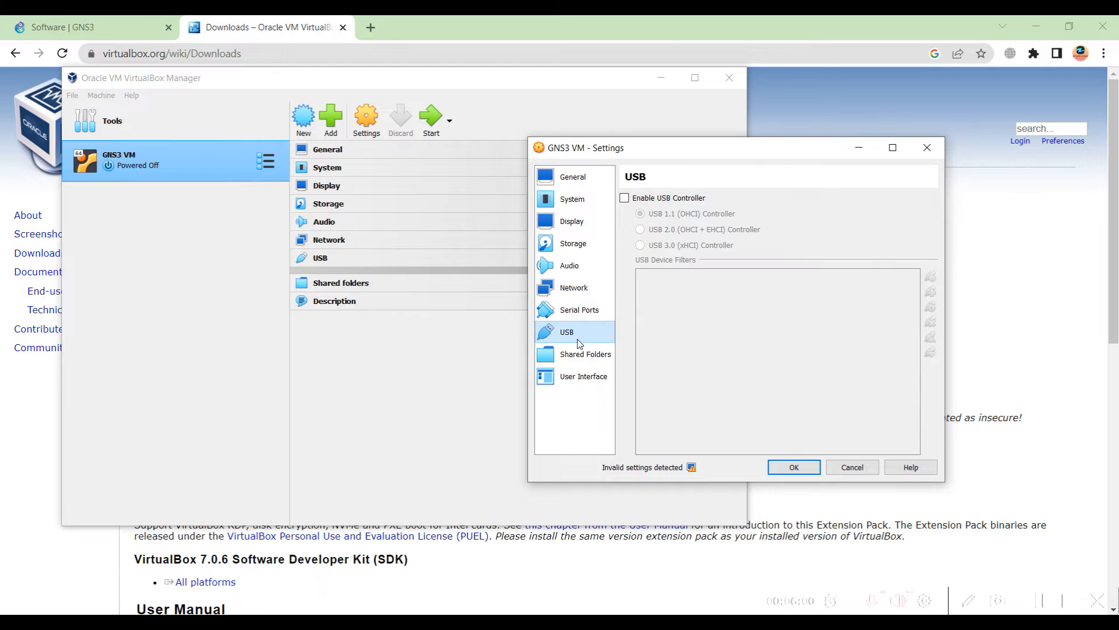
{"action": "left_click", "coordinate": [579, 355]}
{"action": "left_click", "coordinate": [583, 377]}
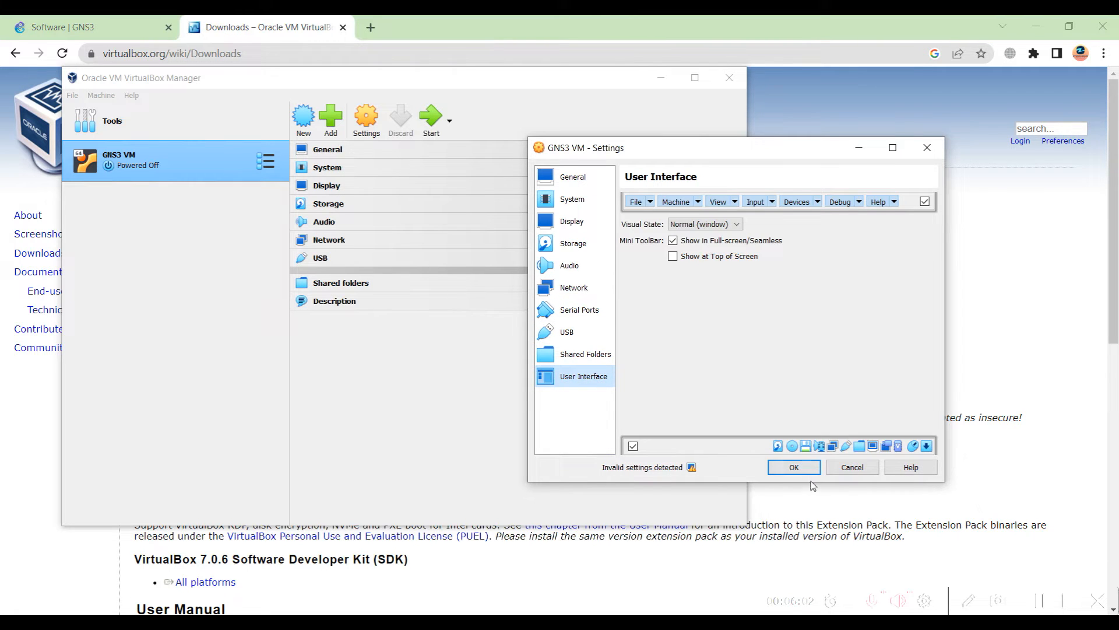
{"action": "left_click", "coordinate": [794, 469]}
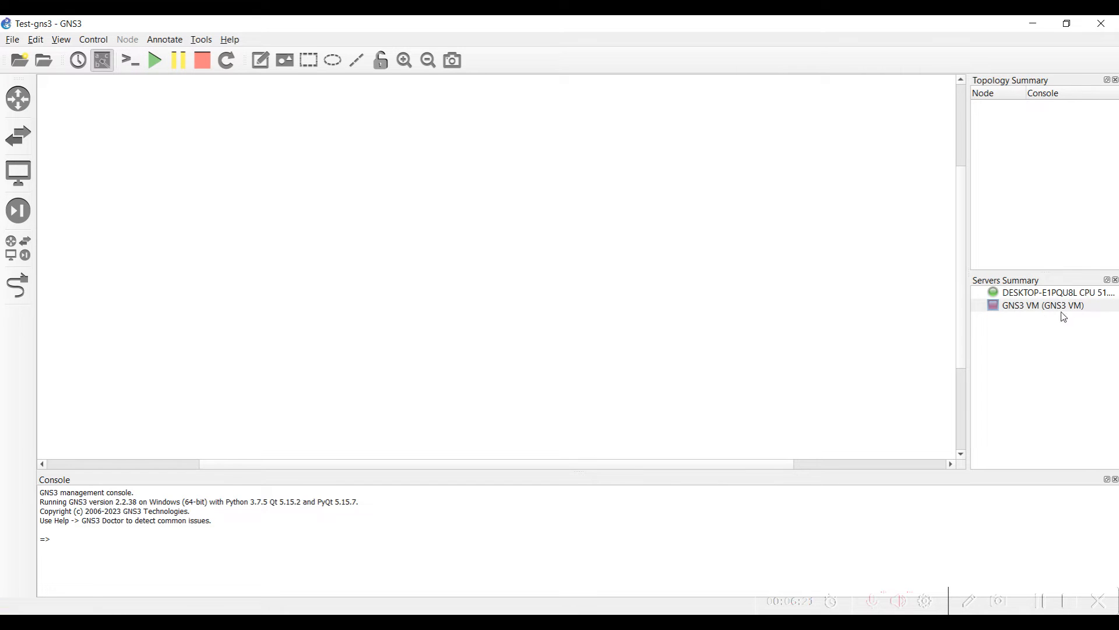
In Preferences > GNS3 VM, choose VirtualBox as the engine and open the VM name list
{"action": "left_click", "coordinate": [1042, 309]}
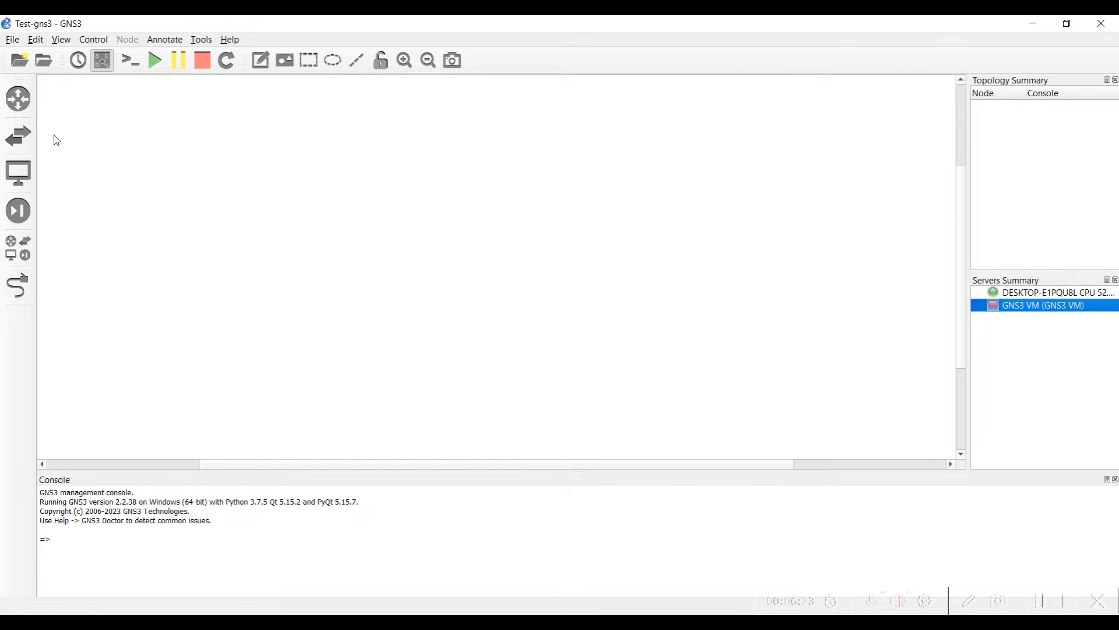
{"action": "left_click", "coordinate": [35, 39]}
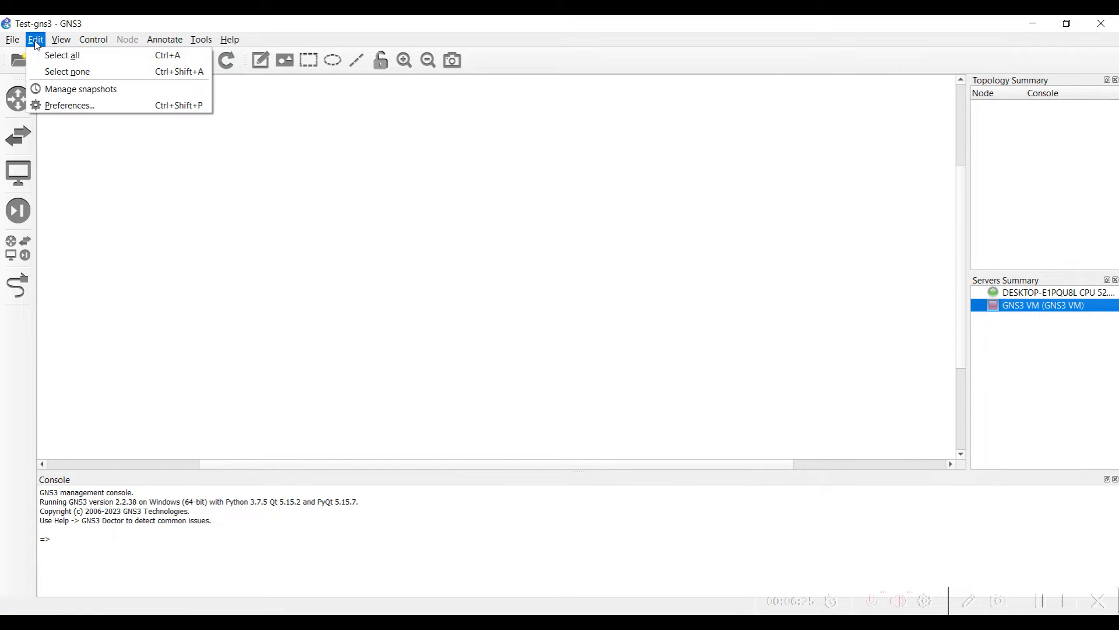
{"action": "left_click", "coordinate": [58, 106]}
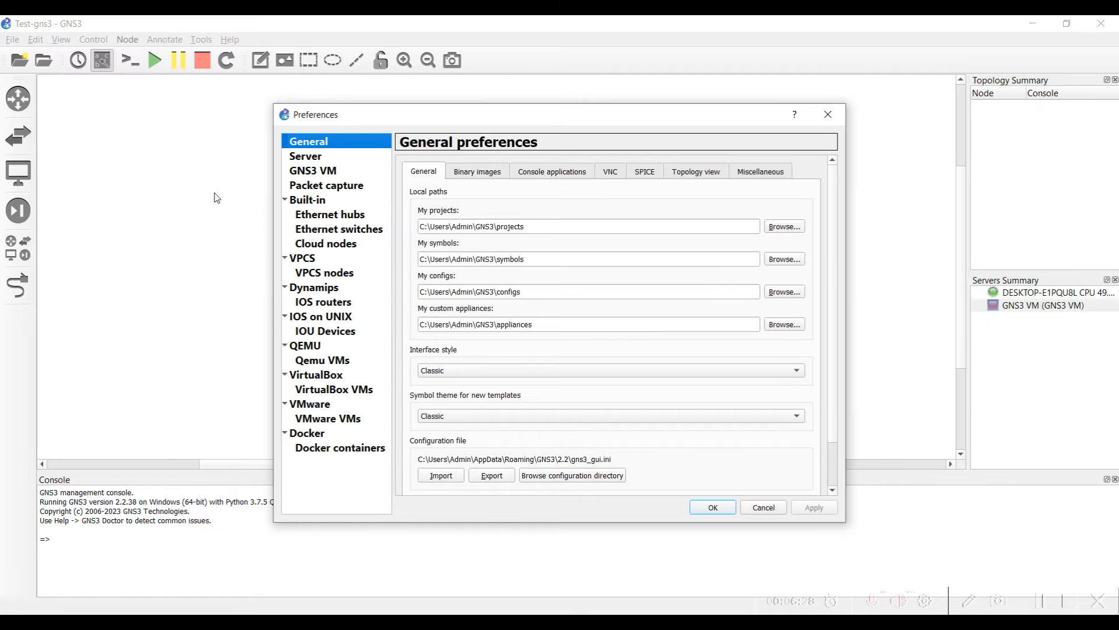
{"action": "left_click", "coordinate": [320, 174]}
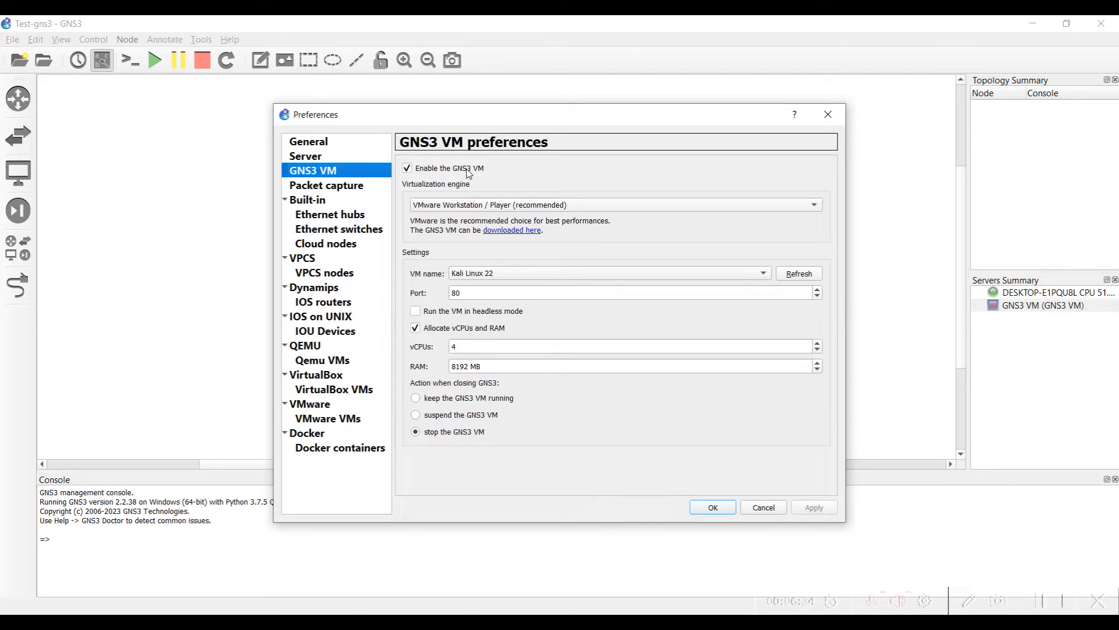
{"action": "left_click", "coordinate": [520, 205]}
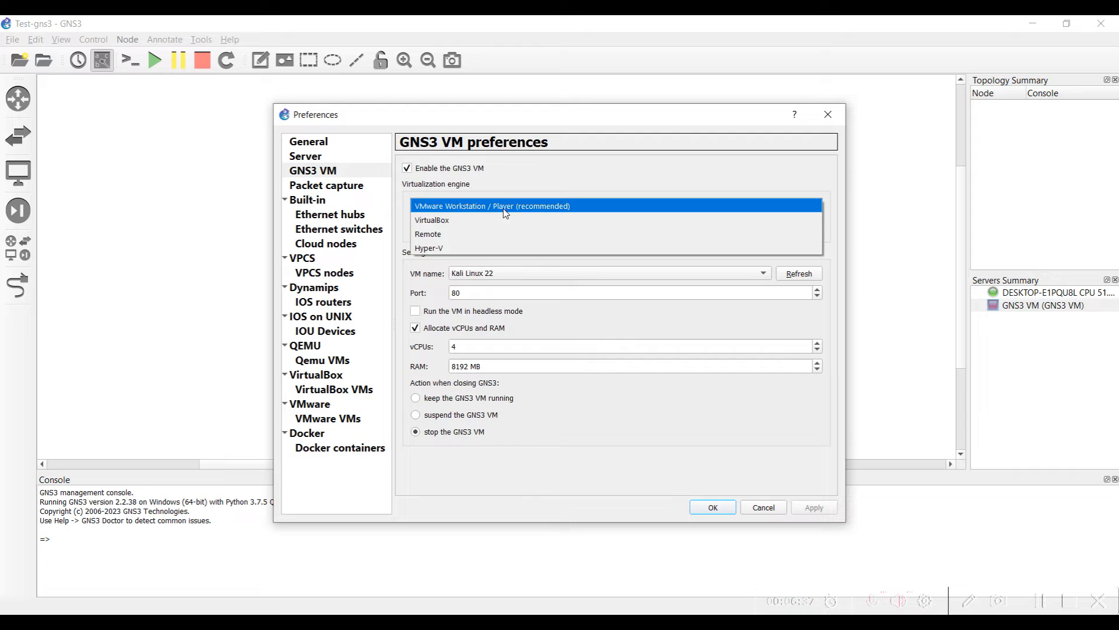
{"action": "left_click", "coordinate": [451, 225]}
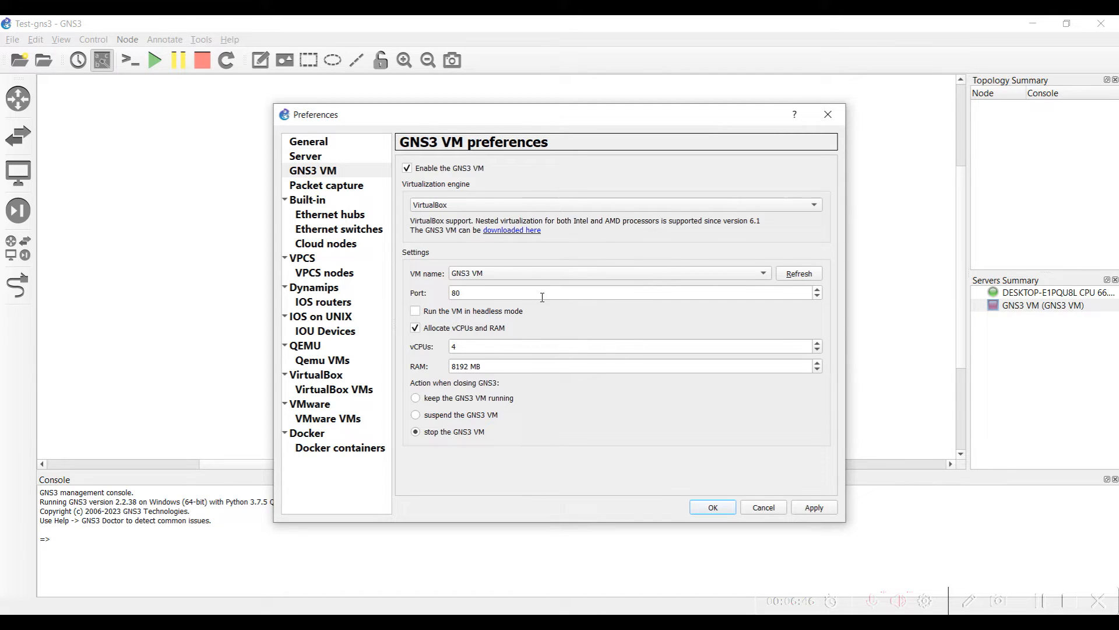
{"action": "left_click", "coordinate": [482, 274]}
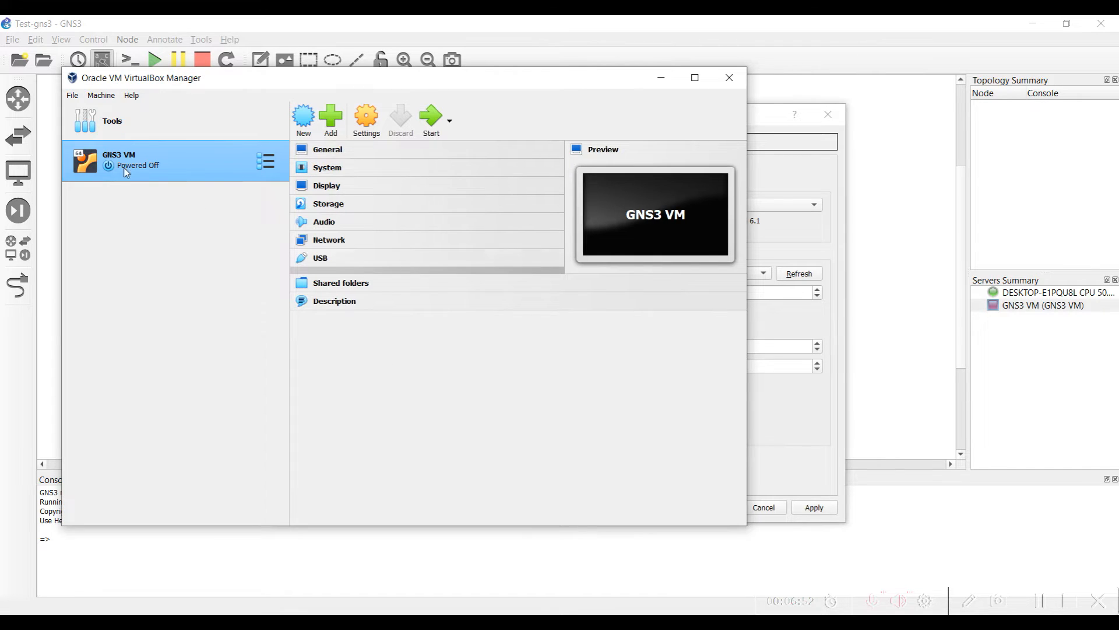
Confirm GNS3 VM as the selected VM and check port 80 and 4 vCPUs
{"action": "left_click", "coordinate": [661, 78]}
{"action": "left_click", "coordinate": [521, 271]}
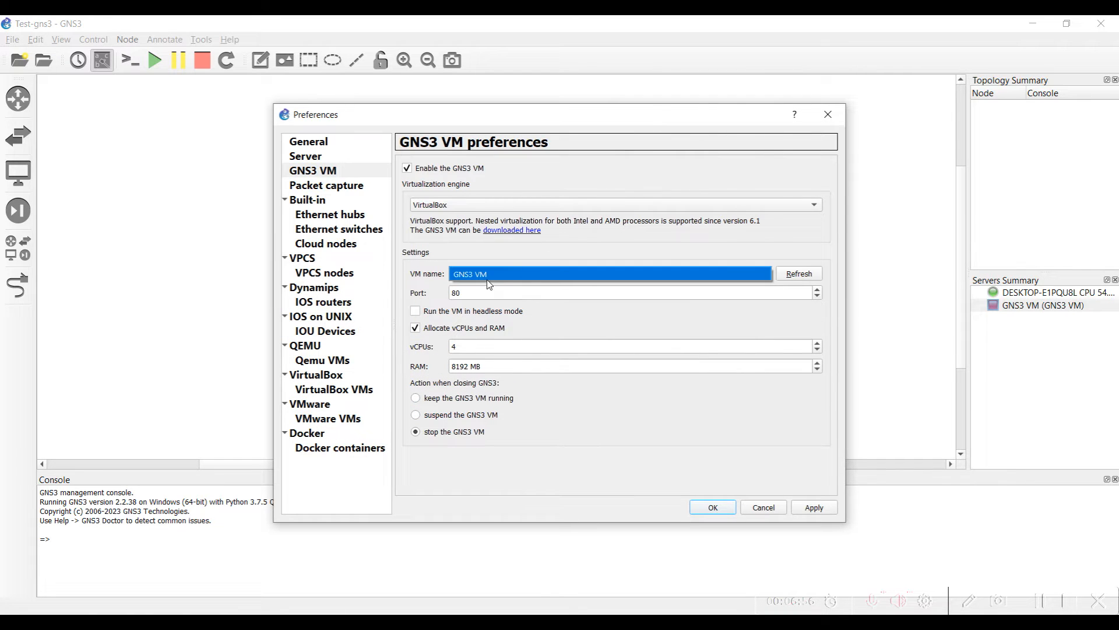
{"action": "left_click", "coordinate": [461, 292]}
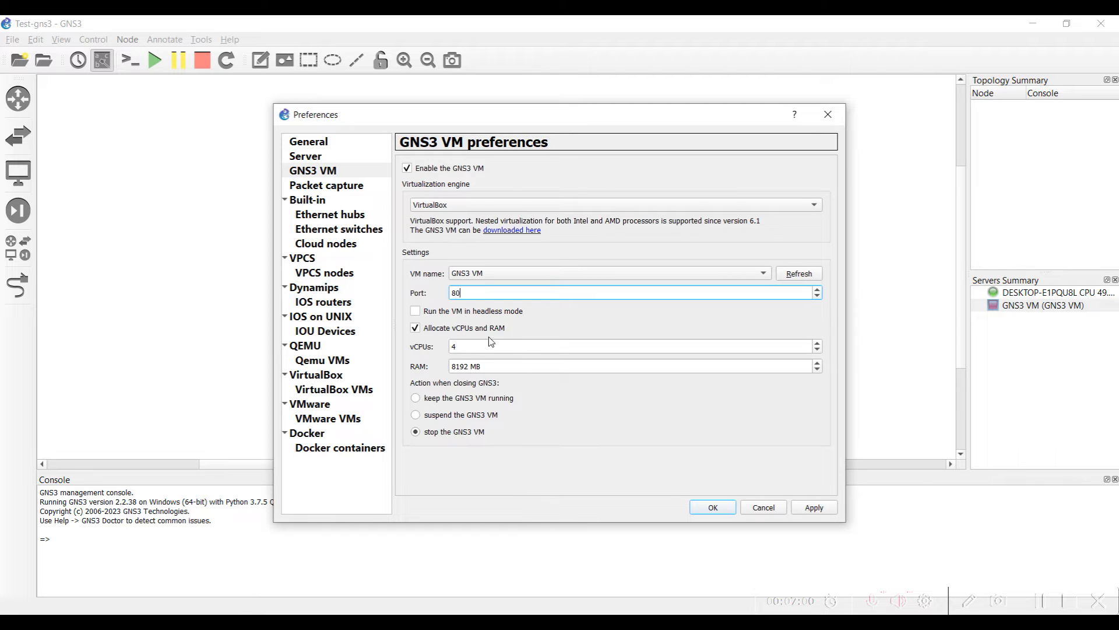
{"action": "left_click", "coordinate": [458, 347]}
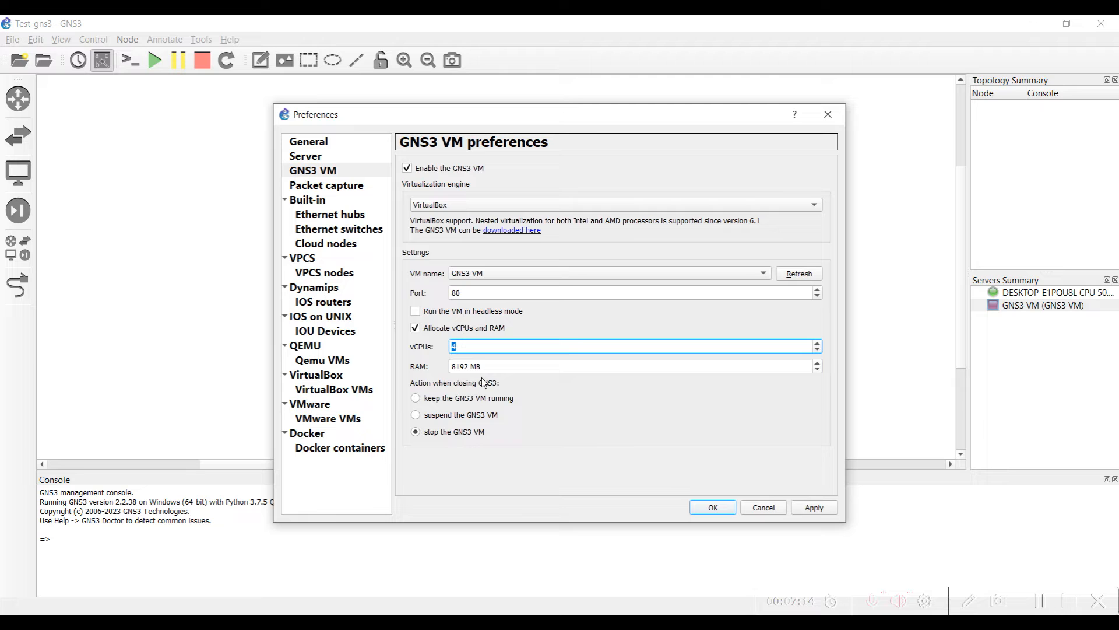
Compare with the VM's VirtualBox system memory and leave RAM at 8192 MB
{"action": "key", "text": "alt+Tab"}
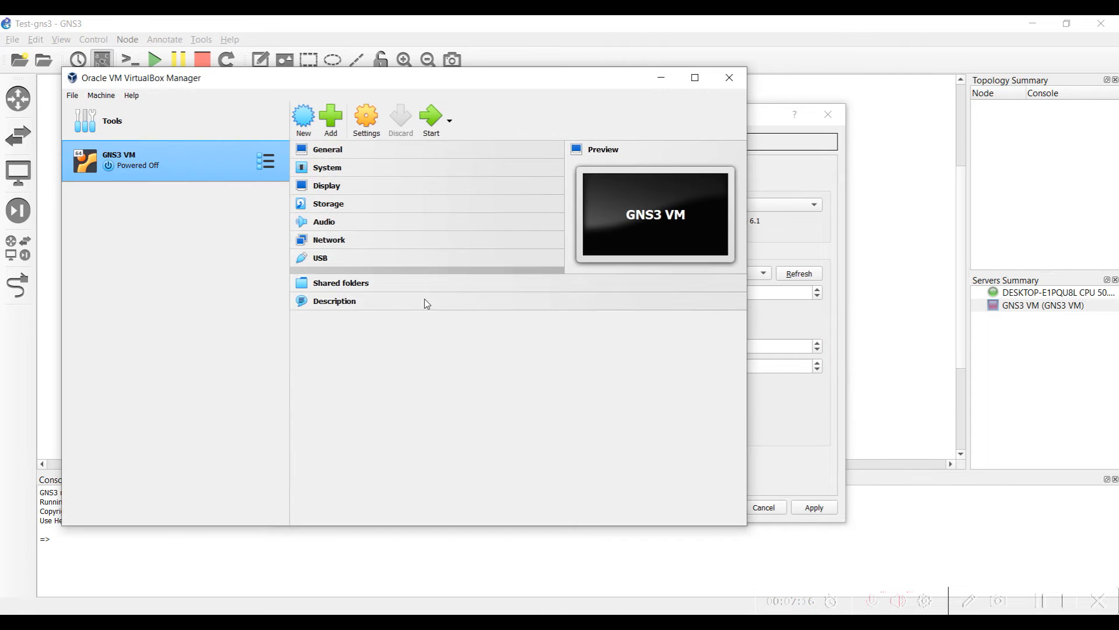
{"action": "left_click", "coordinate": [328, 150]}
{"action": "left_click", "coordinate": [261, 196]}
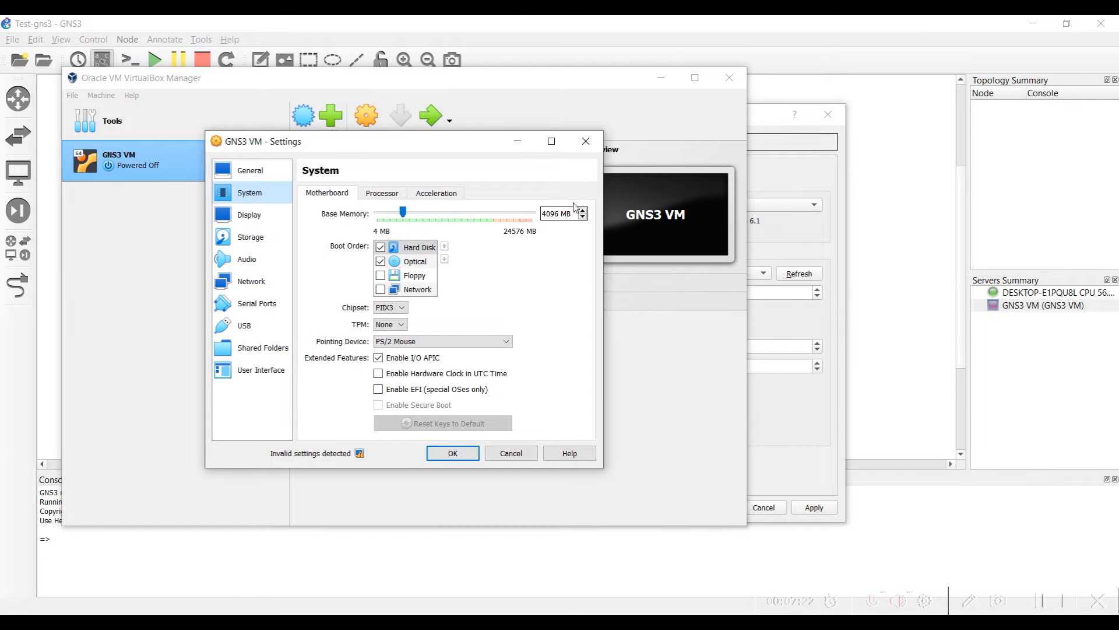
{"action": "left_click", "coordinate": [586, 141]}
{"action": "left_click", "coordinate": [791, 399]}
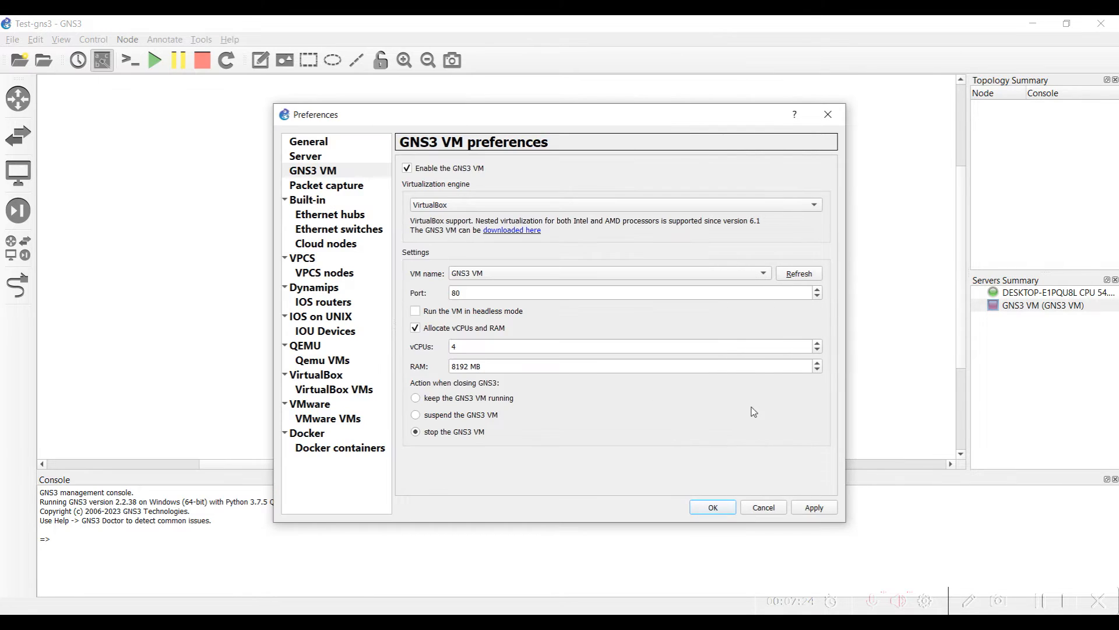
{"action": "double_click", "coordinate": [484, 367]}
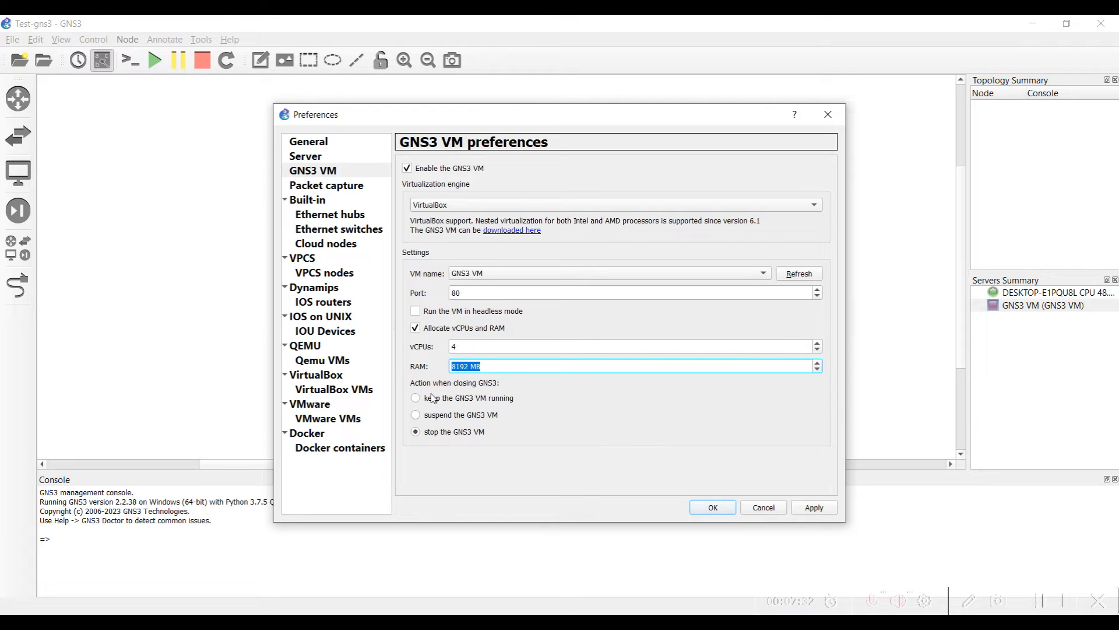
{"action": "left_click", "coordinate": [467, 386]}
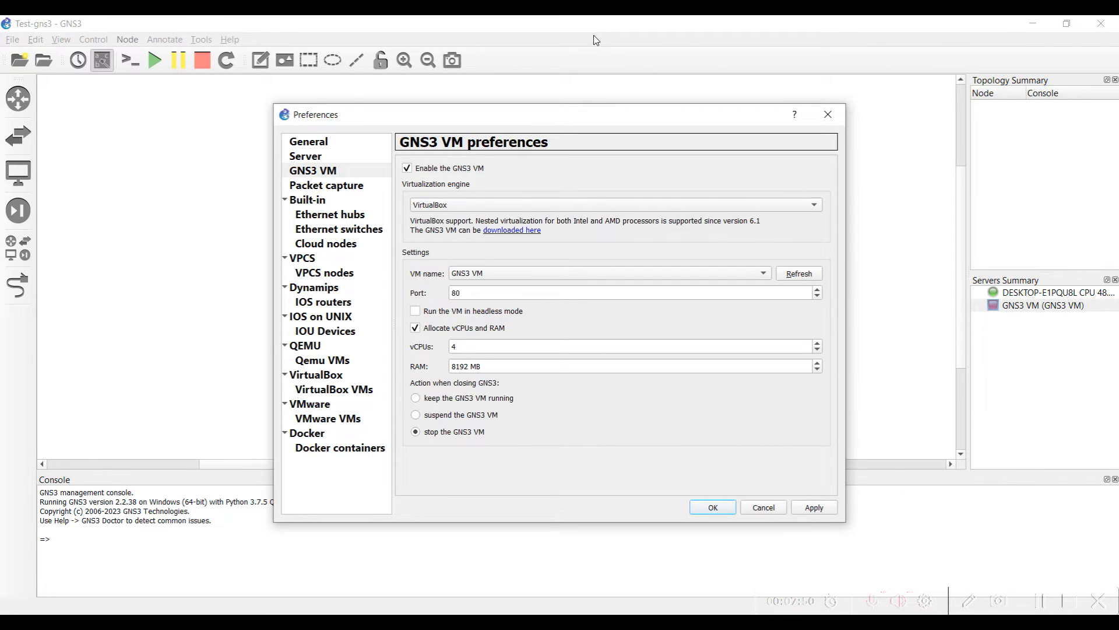
Keep 'stop the GNS3 VM' on close and save the preferences to start the VM
{"action": "left_click", "coordinate": [441, 398]}
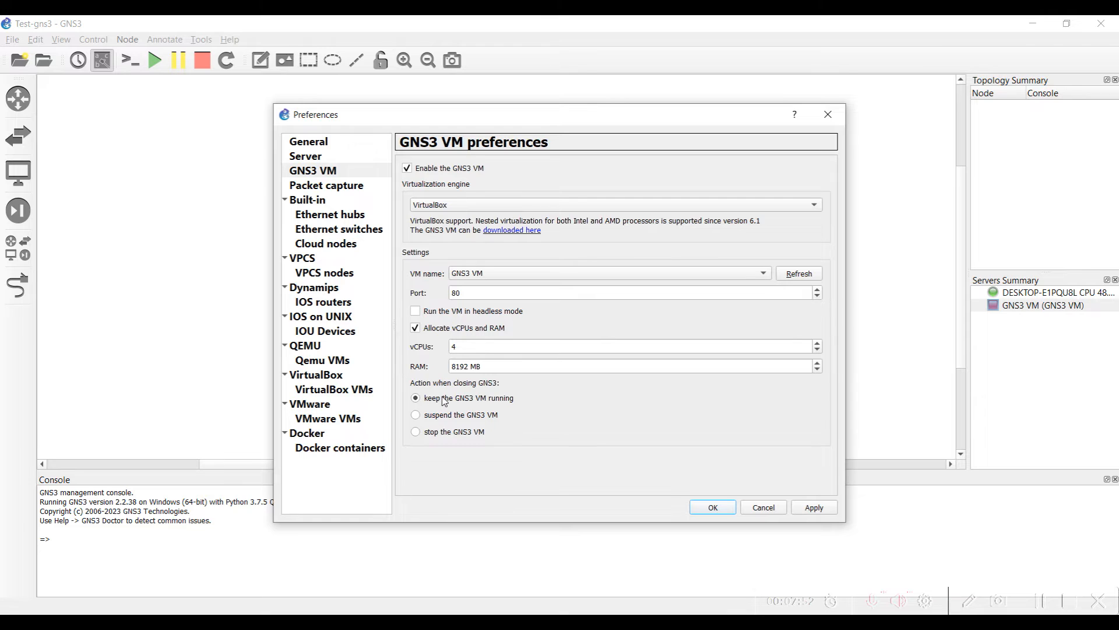
{"action": "left_click", "coordinate": [440, 434]}
{"action": "left_click", "coordinate": [713, 507]}
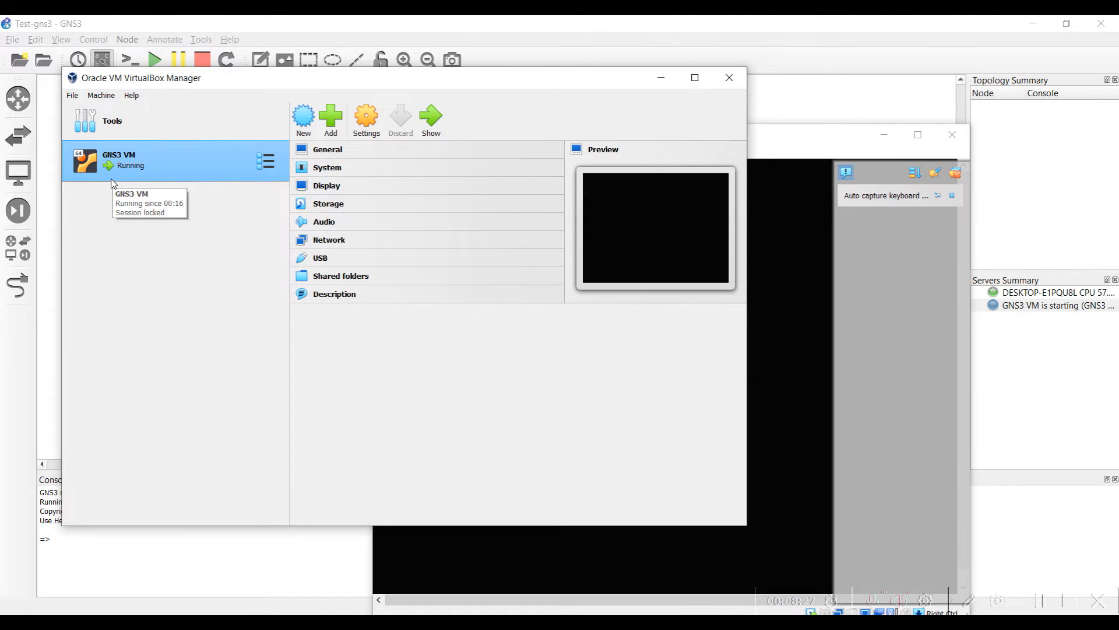
Minimize VirtualBox Manager and the running GNS3 VM window to return to GNS3
{"action": "left_click", "coordinate": [661, 78]}
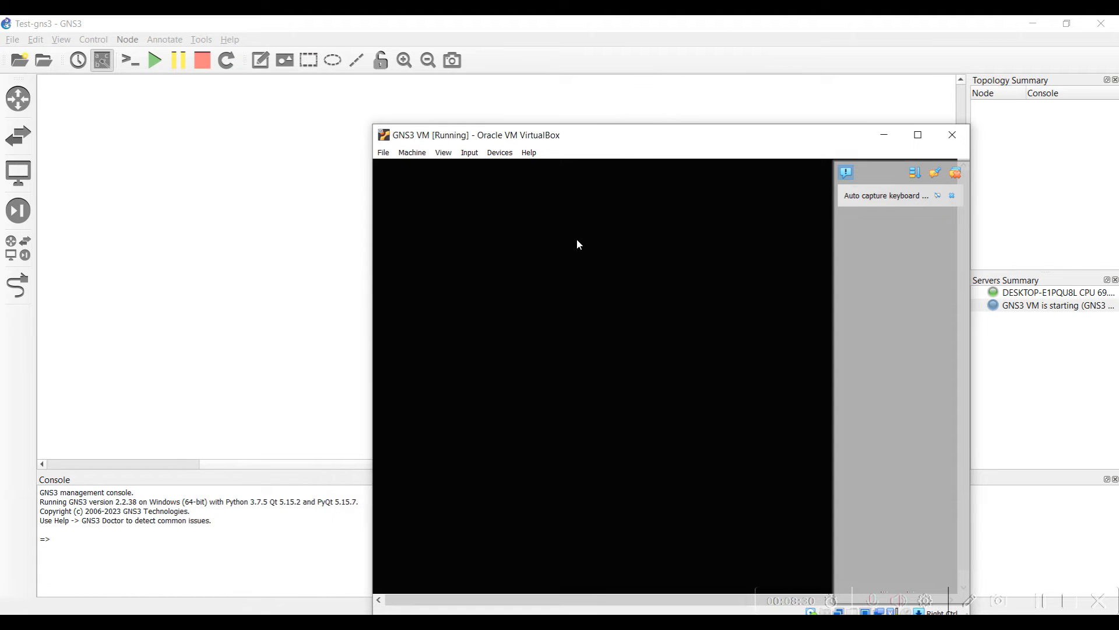
{"action": "left_click", "coordinate": [884, 135]}
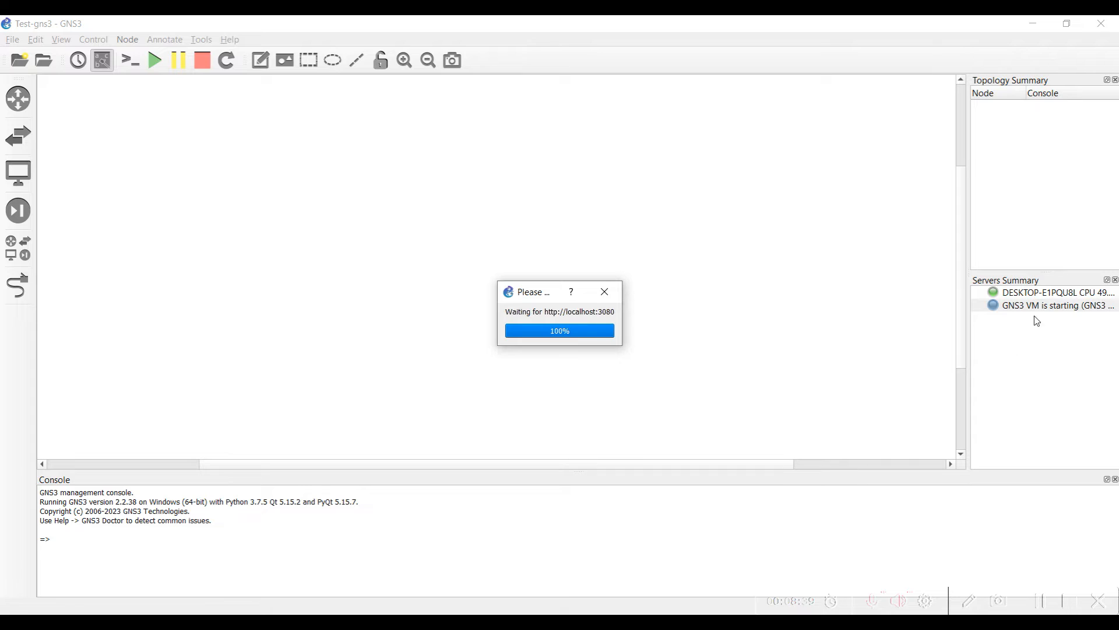
{"action": "left_click_drag", "start_coordinate": [498, 283], "coordinate": [344, 254]}
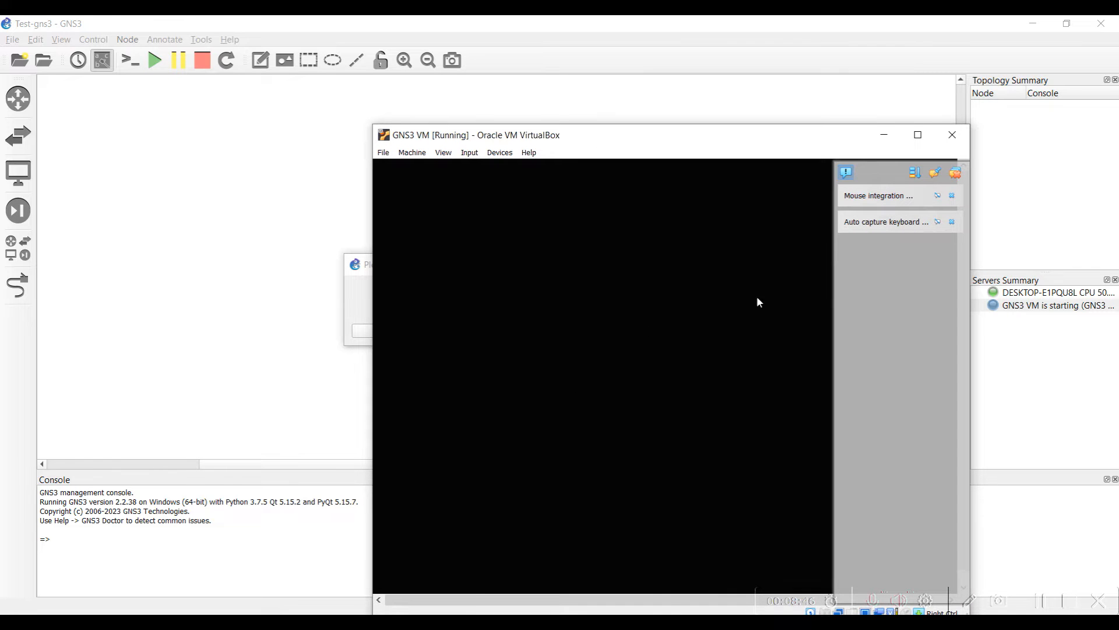
{"action": "left_click", "coordinate": [884, 135]}
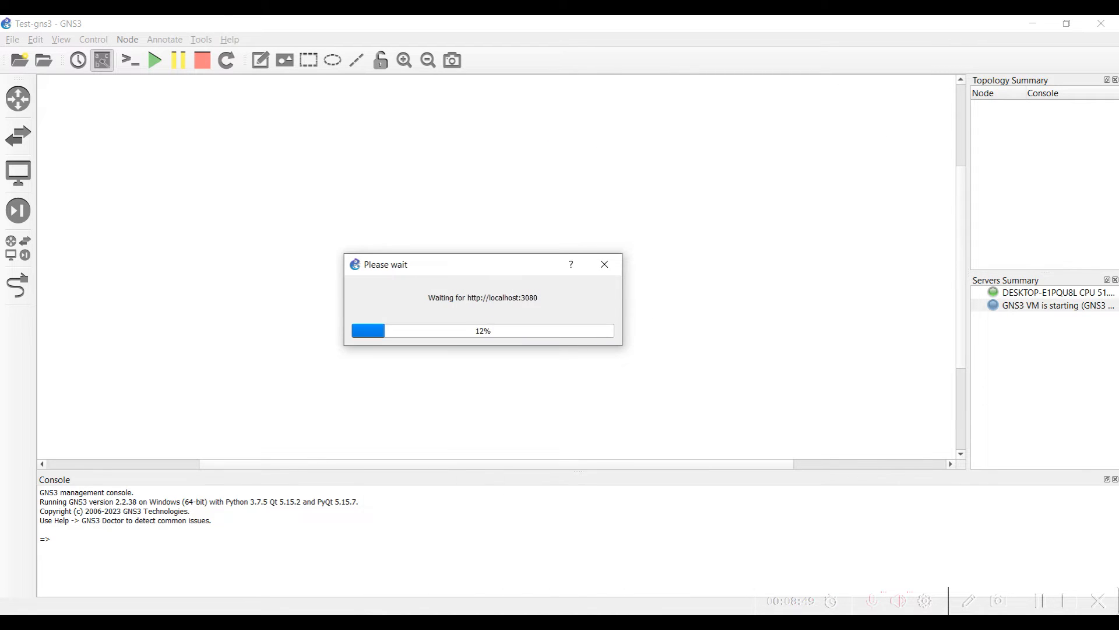
{"action": "mouse_move", "coordinate": [625, 623]}
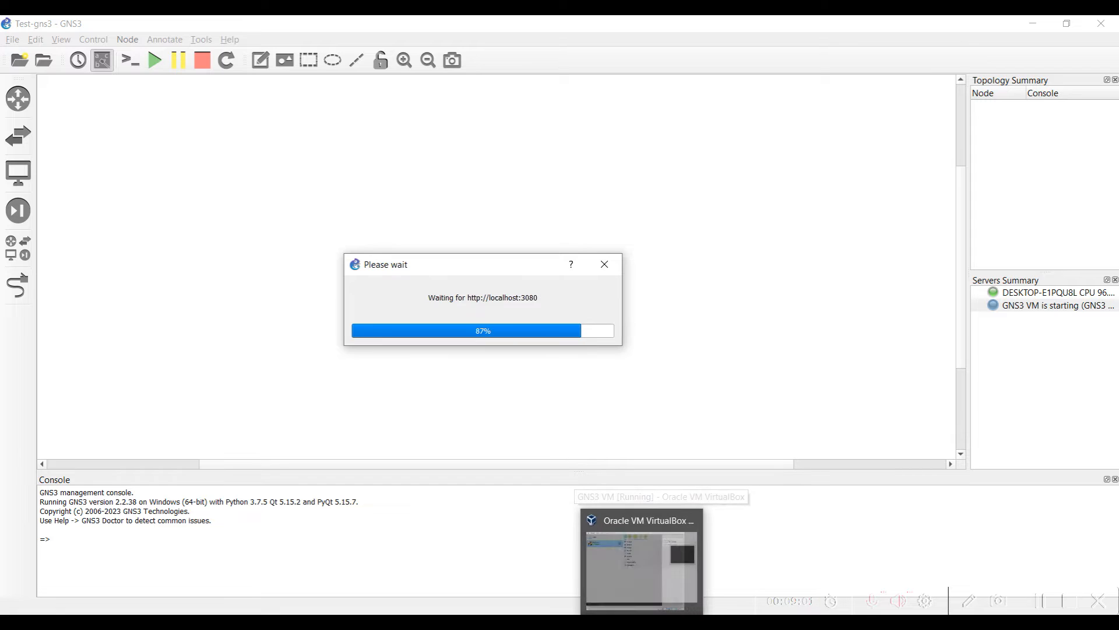
{"action": "left_click", "coordinate": [625, 569]}
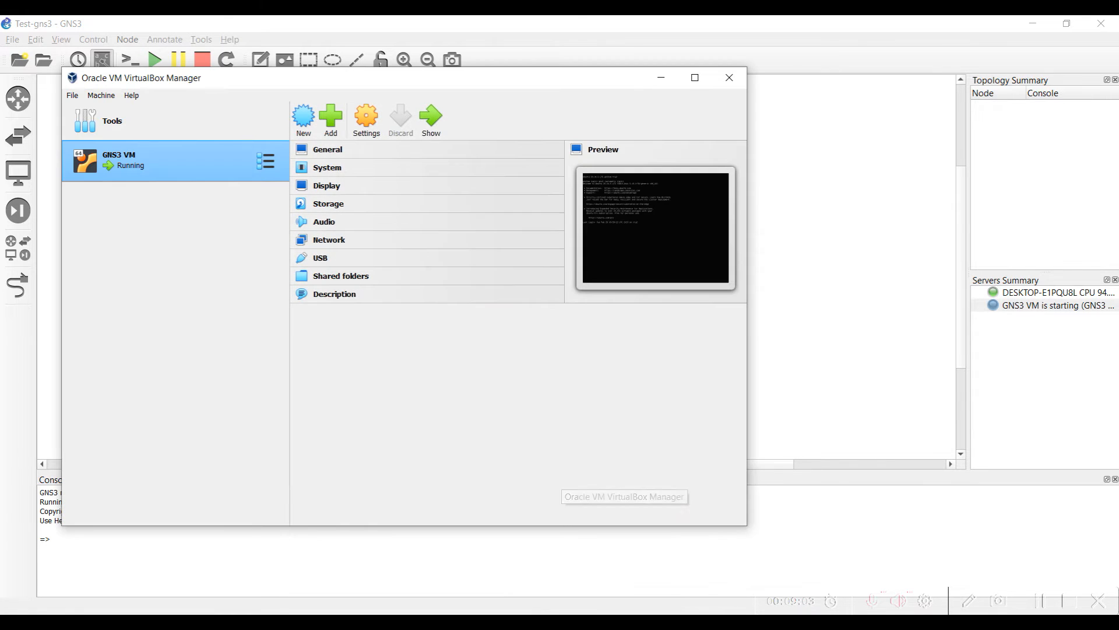
{"action": "left_click", "coordinate": [625, 621]}
{"action": "mouse_move", "coordinate": [661, 622]}
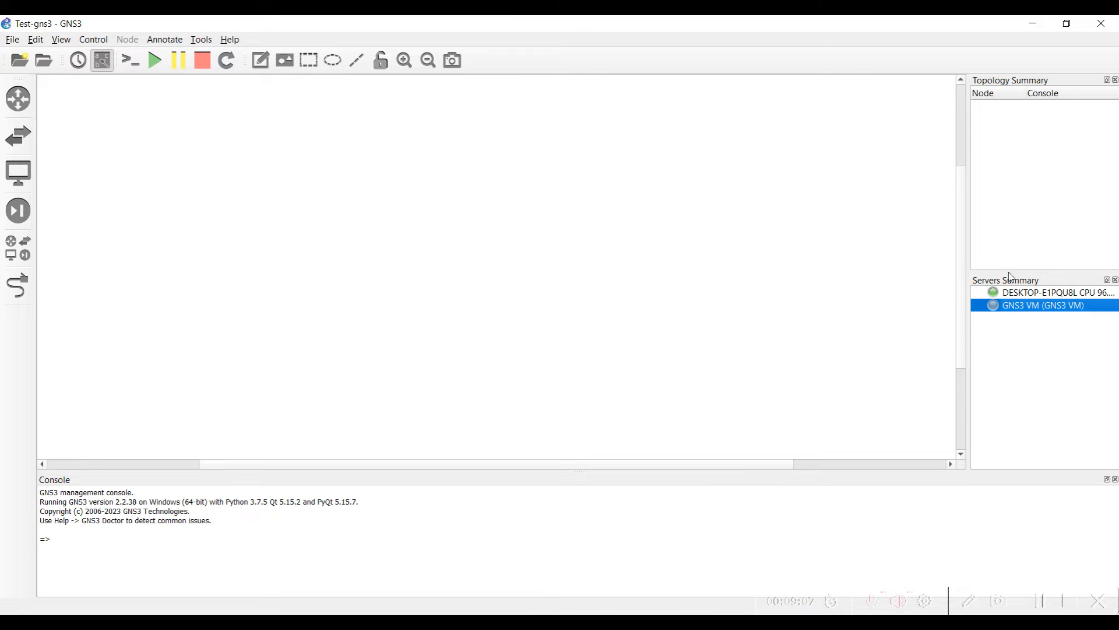
Open Preferences from the local server entry, dismiss the progress box, and close it
{"action": "left_click", "coordinate": [1015, 294]}
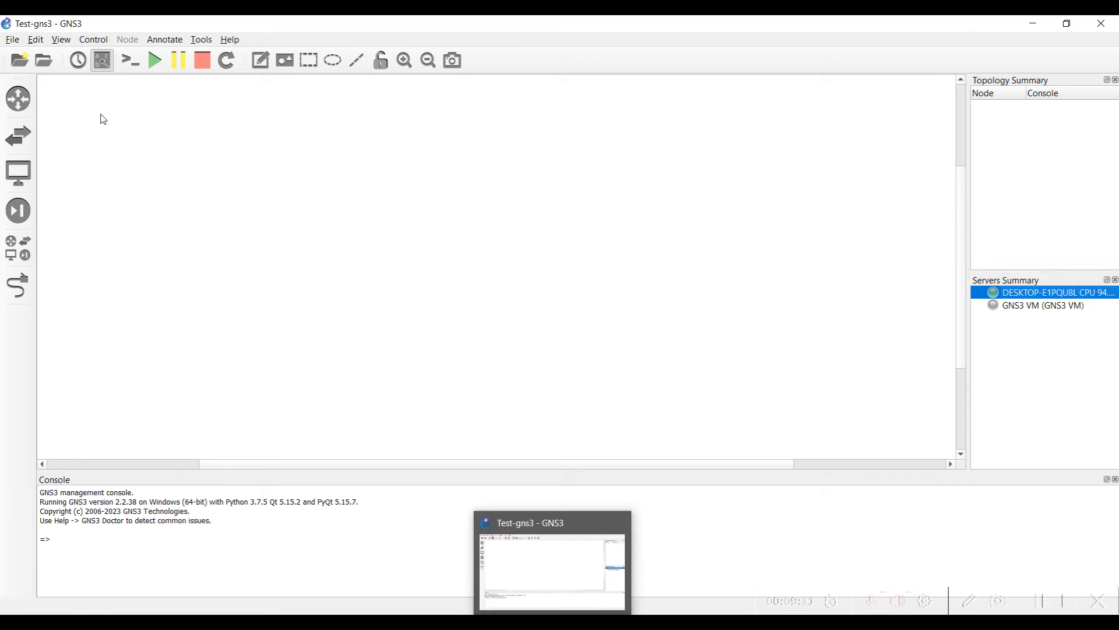
{"action": "left_click", "coordinate": [33, 40]}
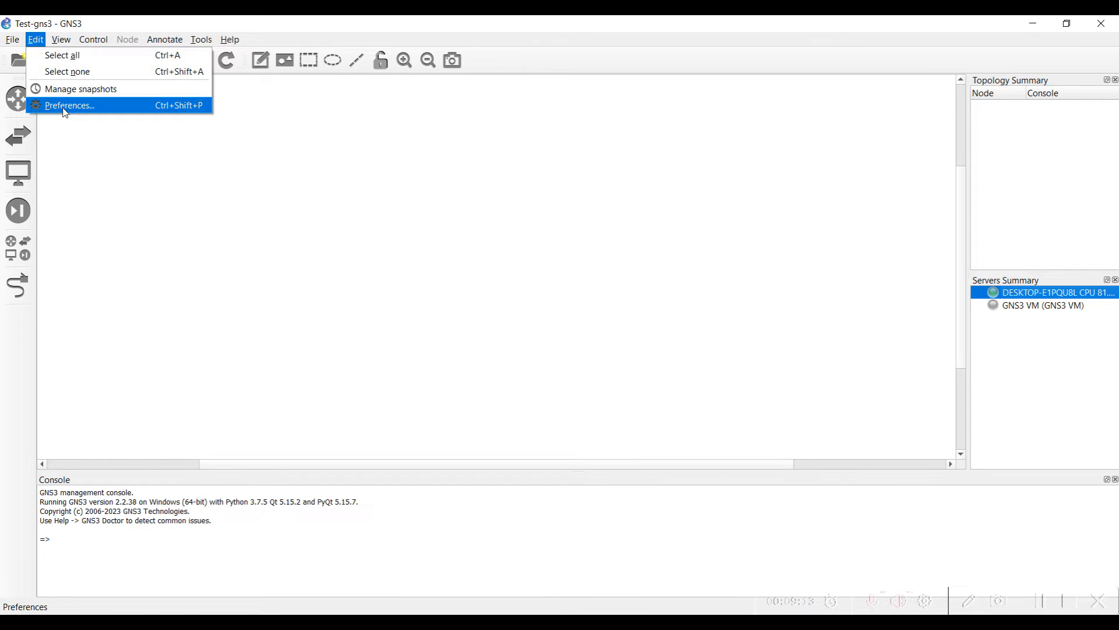
{"action": "left_click", "coordinate": [64, 107]}
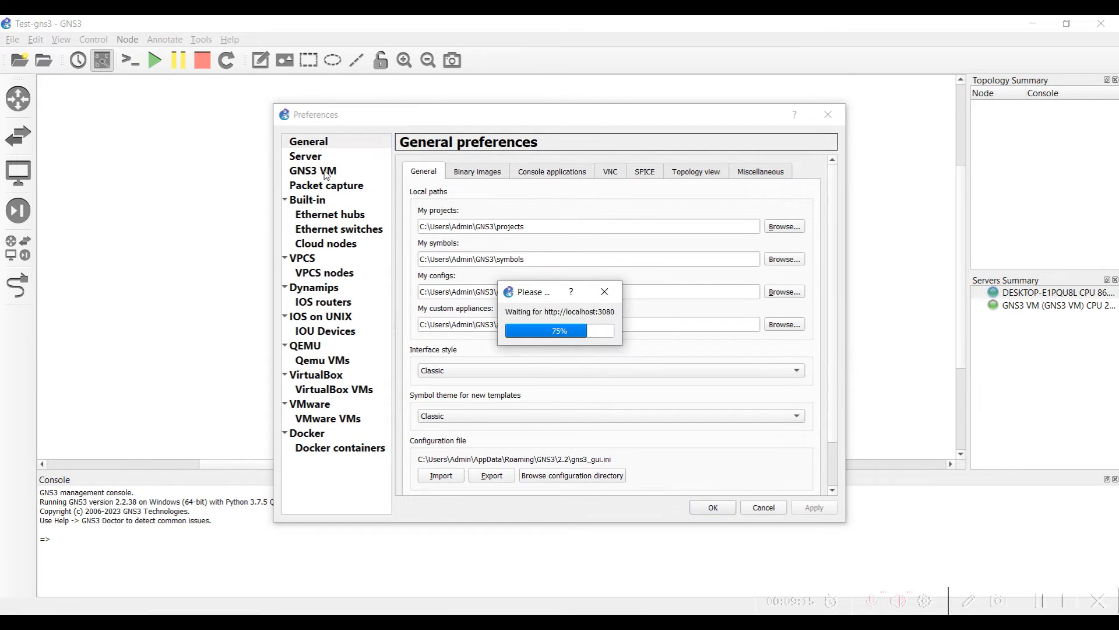
{"action": "left_click", "coordinate": [607, 294]}
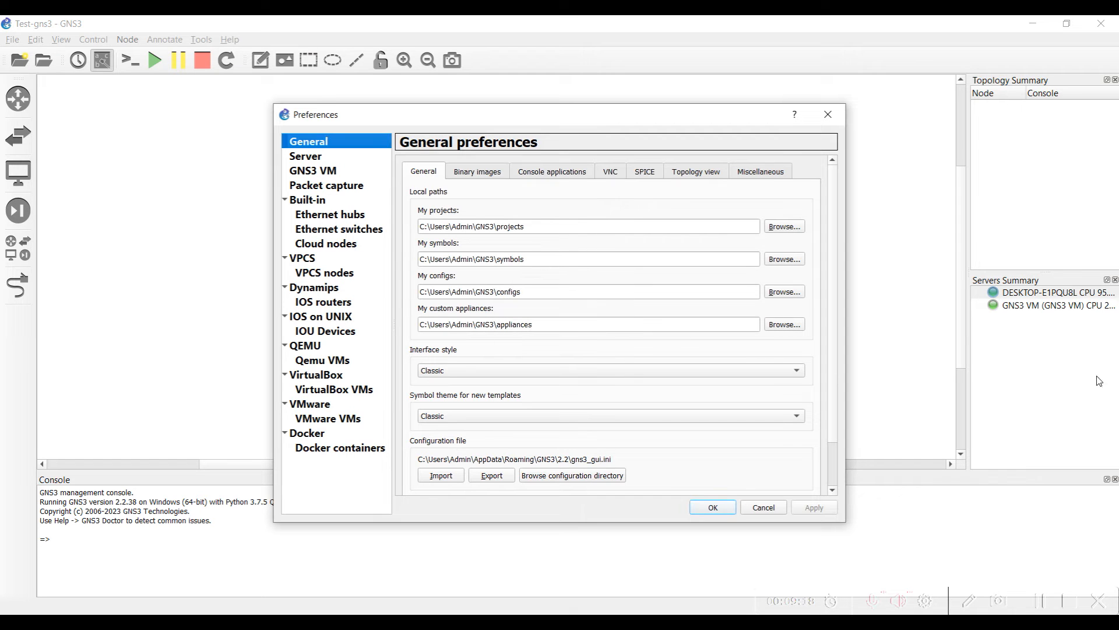
{"action": "left_click", "coordinate": [822, 121]}
With the GNS3 VM server selected, open Preferences on the Qemu VMs page
{"action": "left_click", "coordinate": [1023, 311]}
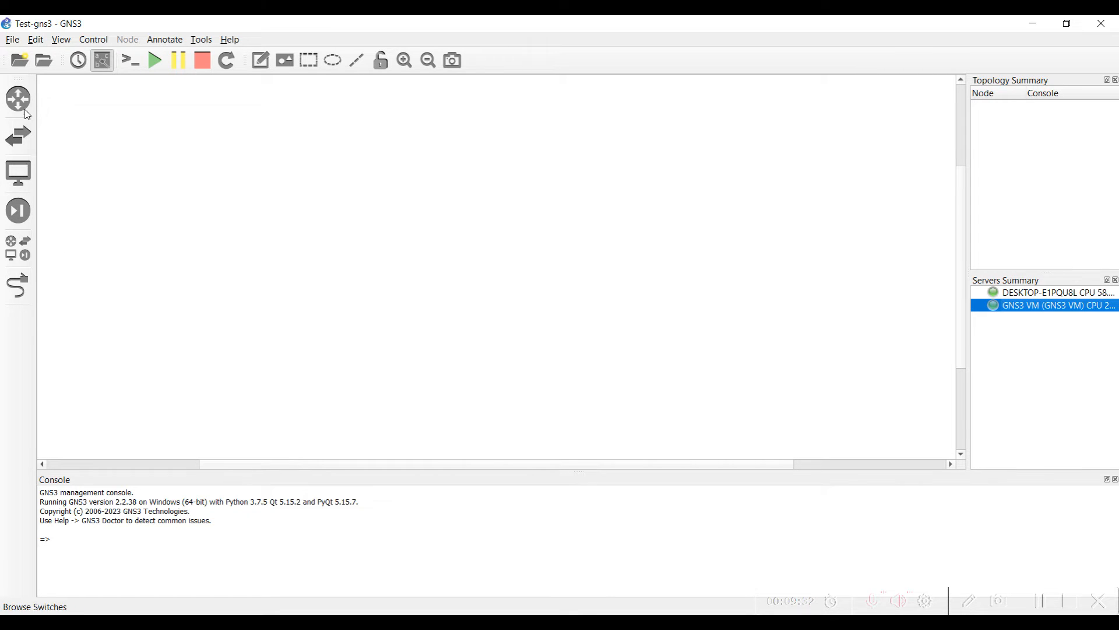
{"action": "left_click", "coordinate": [36, 40]}
{"action": "left_click", "coordinate": [59, 104]}
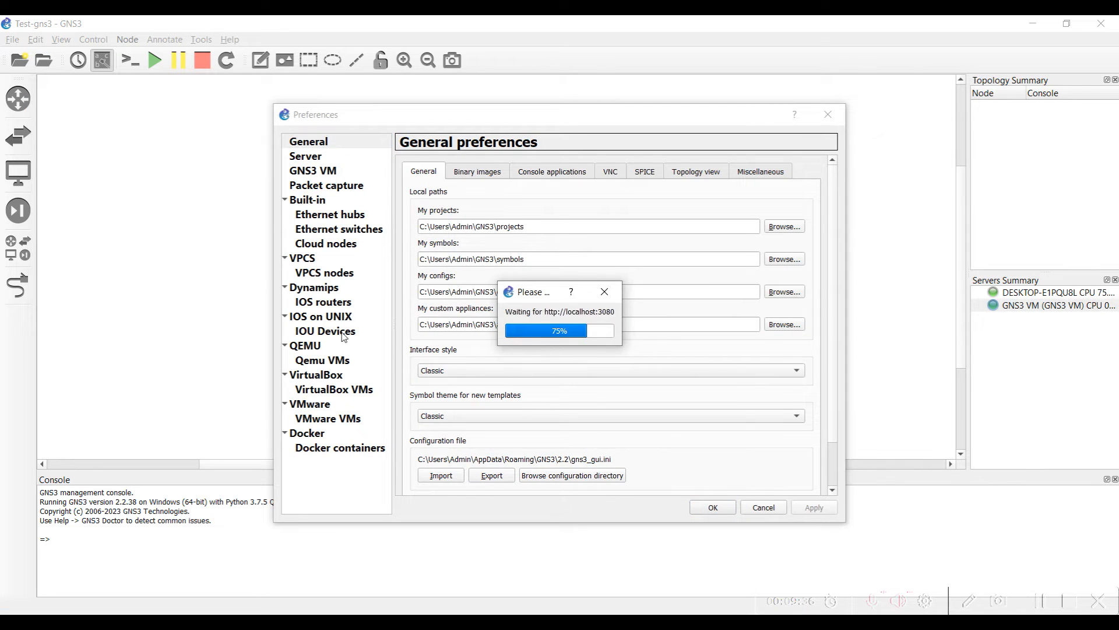
{"action": "left_click", "coordinate": [311, 362]}
Start a GNS3 VM QEMU template named 'ASAv', then abandon it
{"action": "left_click", "coordinate": [544, 479]}
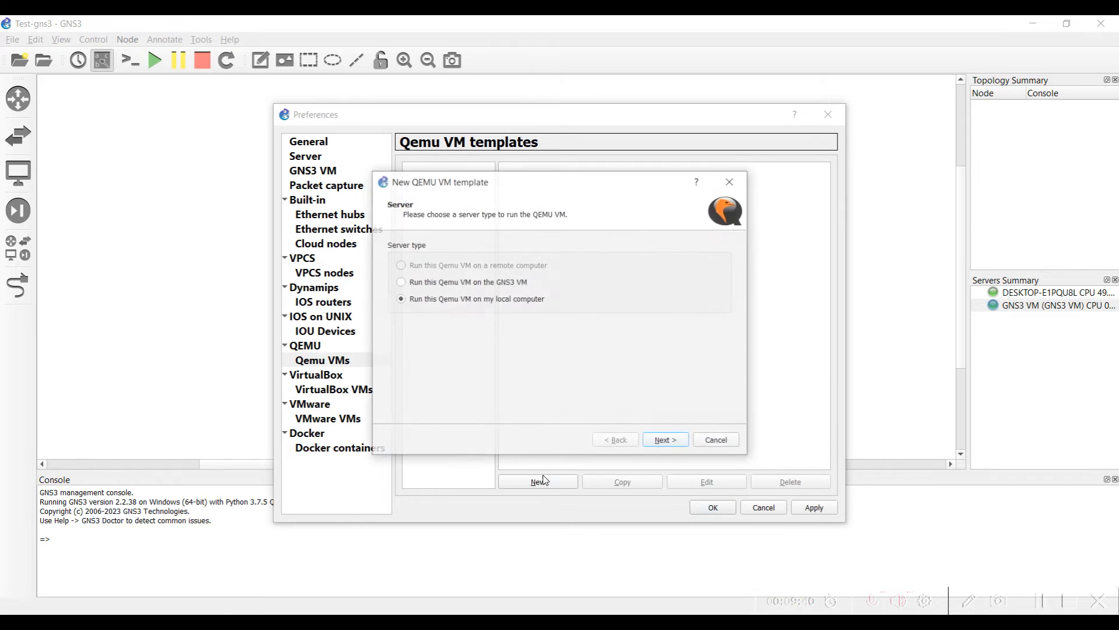
{"action": "left_click", "coordinate": [414, 282]}
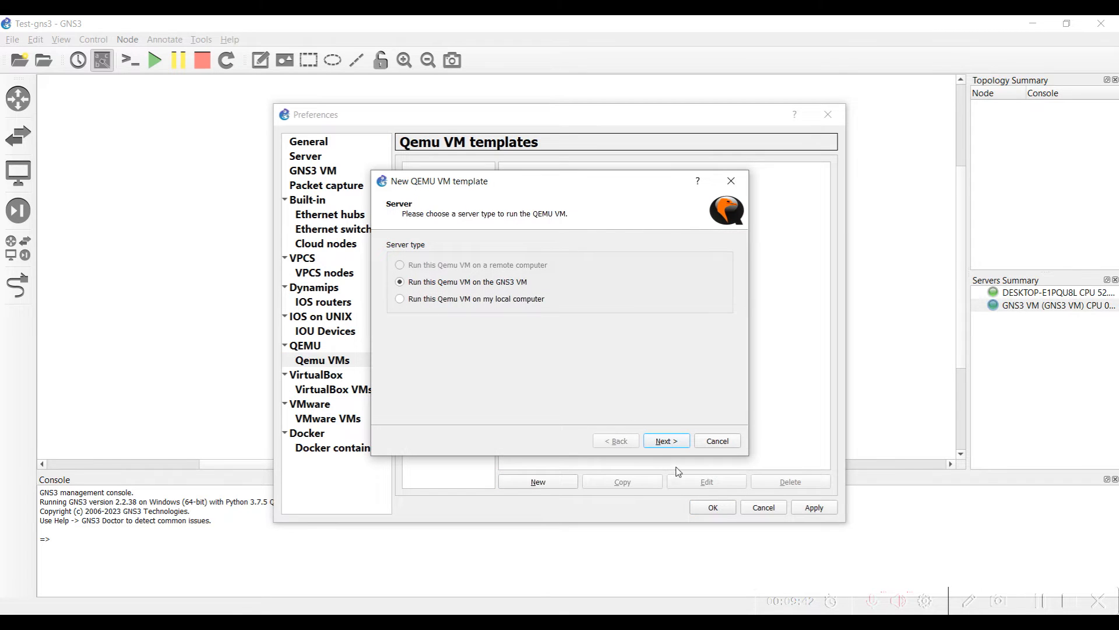
{"action": "left_click", "coordinate": [656, 442]}
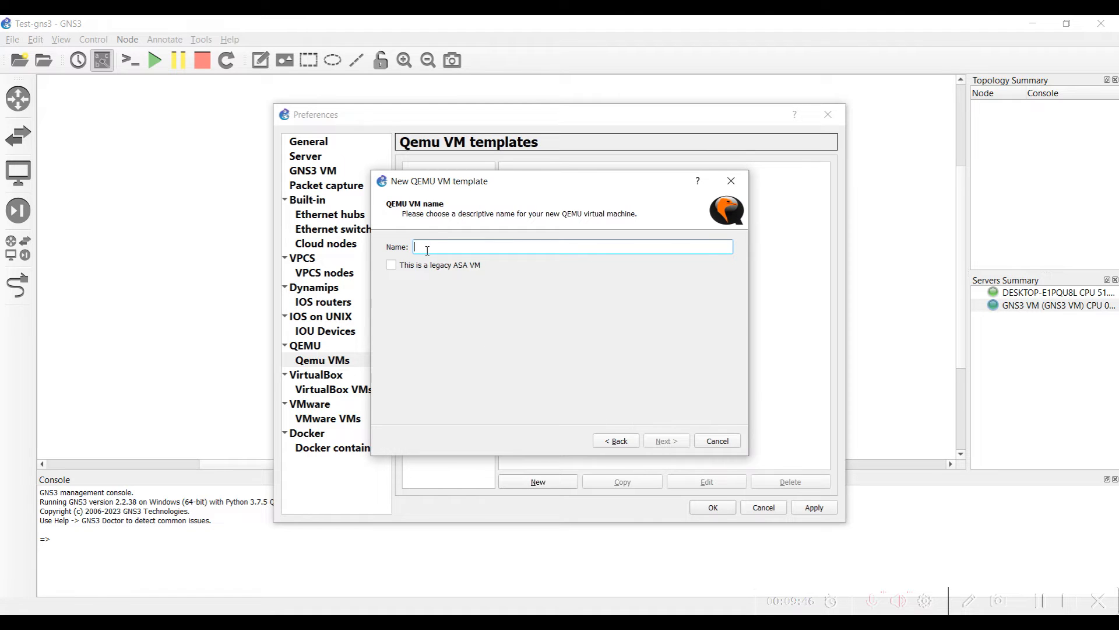
{"action": "type", "text": "ASAv"}
{"action": "left_click", "coordinate": [653, 440]}
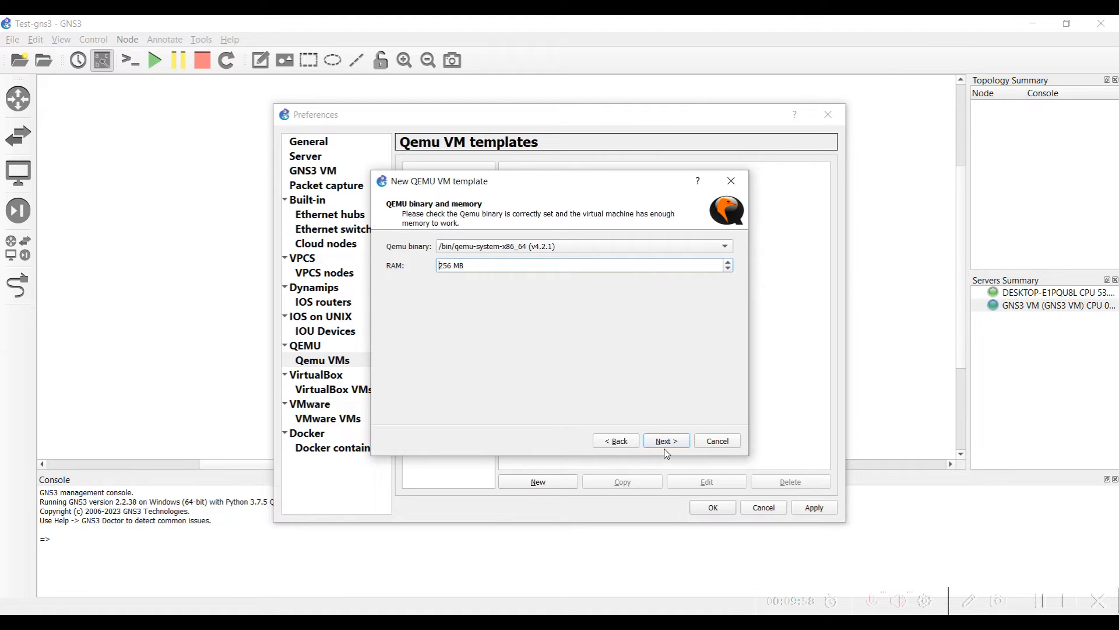
{"action": "left_click", "coordinate": [708, 446]}
Start a new QEMU template named Cisco-L3 with 1024 MB RAM
{"action": "left_click", "coordinate": [540, 484]}
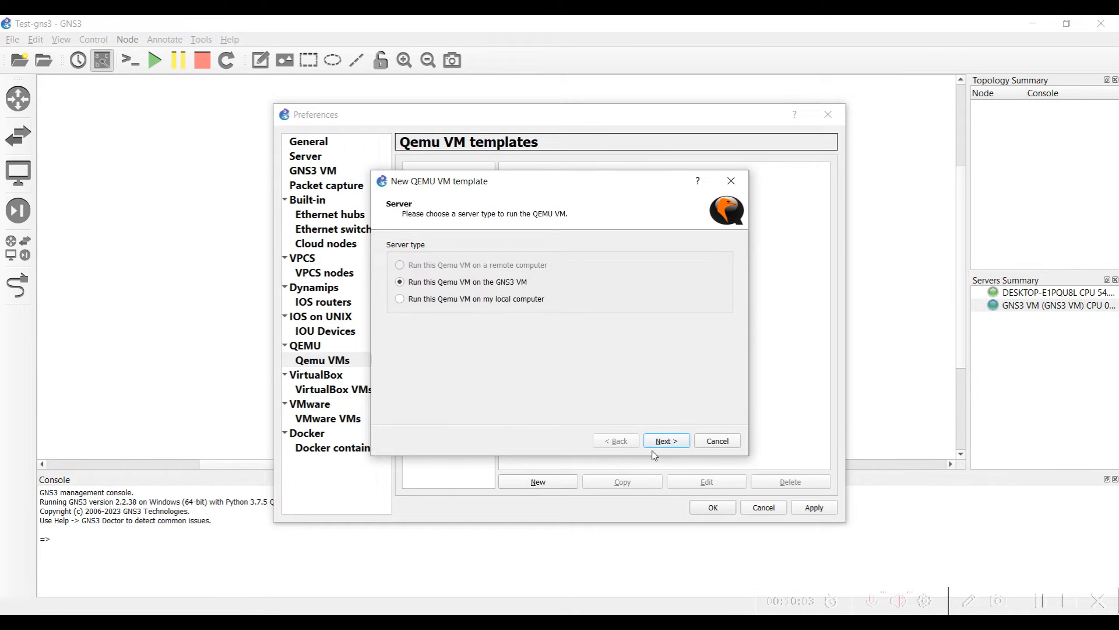
{"action": "left_click", "coordinate": [664, 441]}
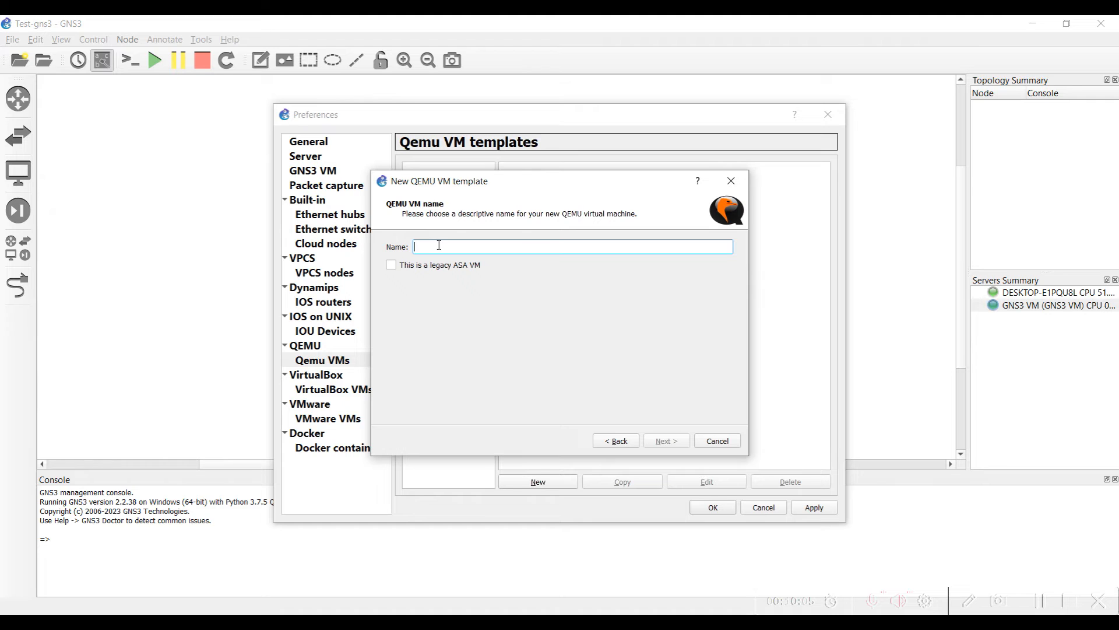
{"action": "type", "text": "Cisco-L3"}
{"action": "left_click_drag", "start_coordinate": [467, 245], "coordinate": [392, 252]}
{"action": "left_click", "coordinate": [666, 443]}
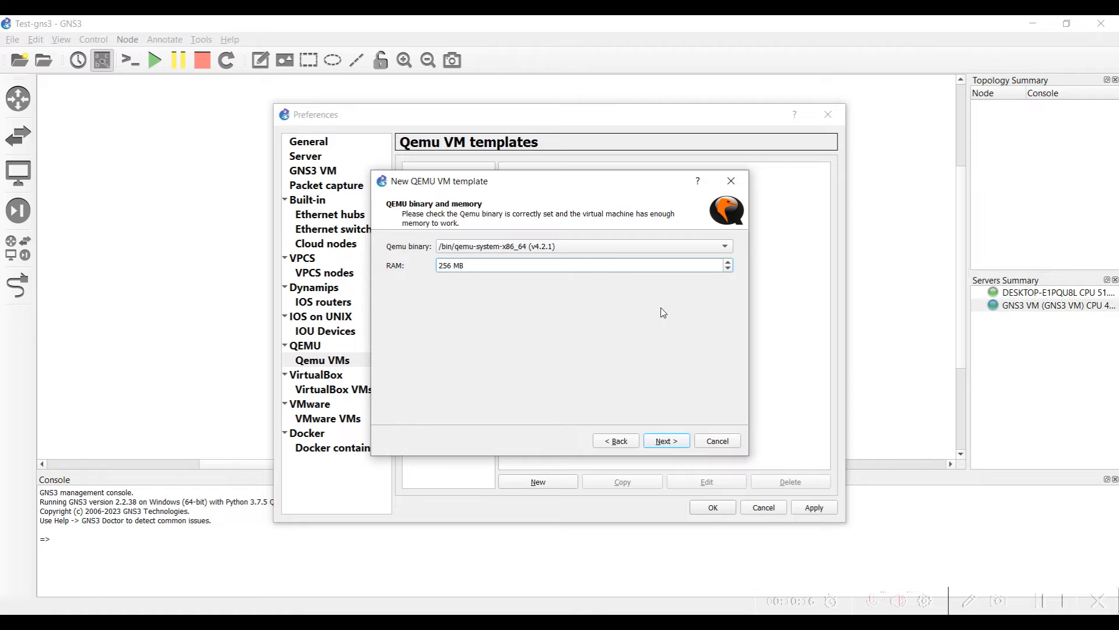
{"action": "left_click", "coordinate": [728, 261]}
{"action": "type", "text": "1024"}
{"action": "left_click", "coordinate": [668, 442]}
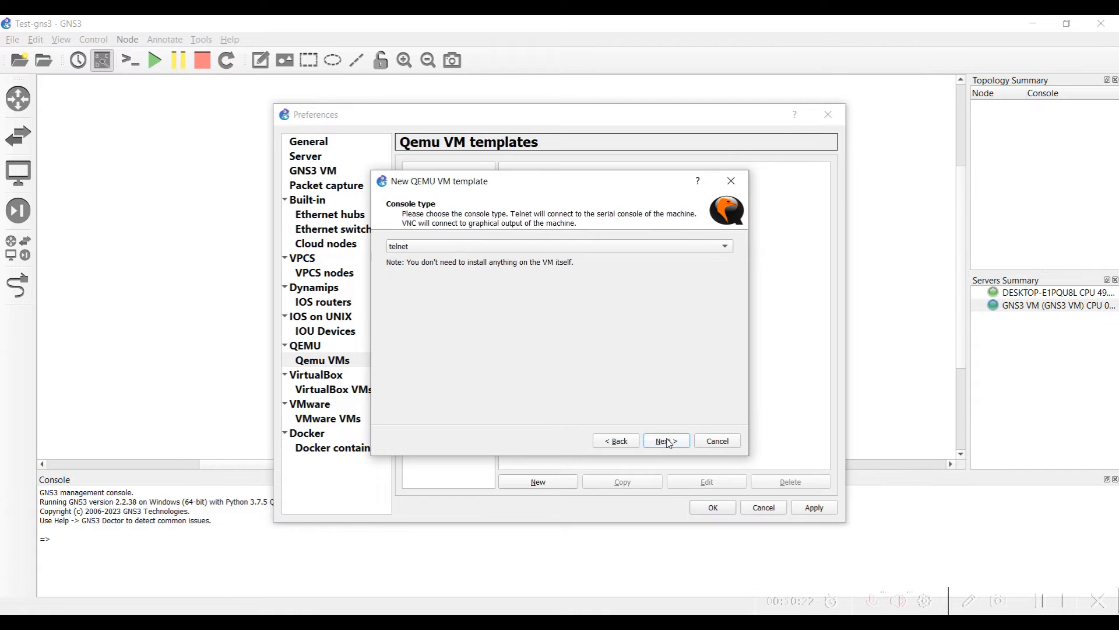
Keep the telnet console, use hda.qcow2 as the new disk image, and finish the template
{"action": "left_click", "coordinate": [630, 247]}
{"action": "left_click", "coordinate": [632, 253]}
{"action": "left_click", "coordinate": [632, 253]}
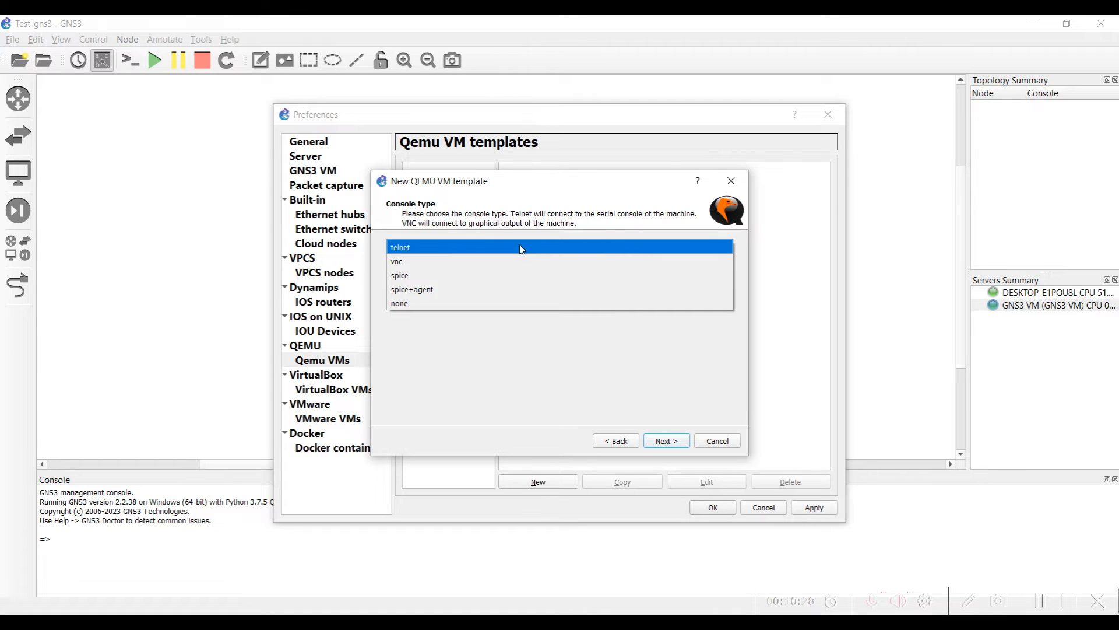
{"action": "left_click", "coordinate": [480, 247]}
{"action": "left_click", "coordinate": [666, 441]}
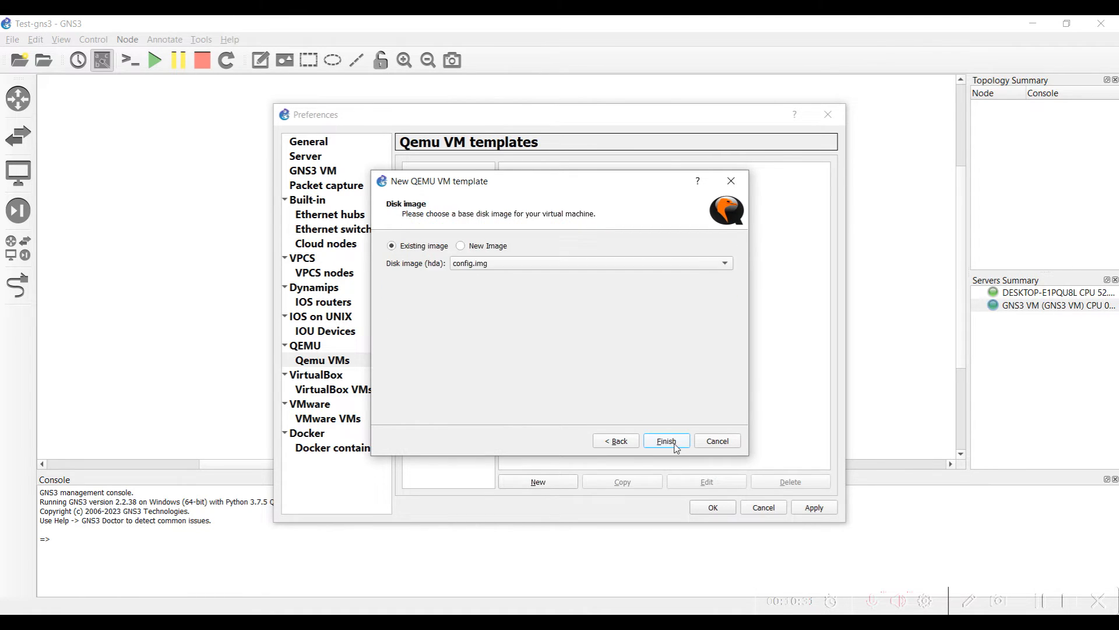
{"action": "left_click", "coordinate": [494, 252]}
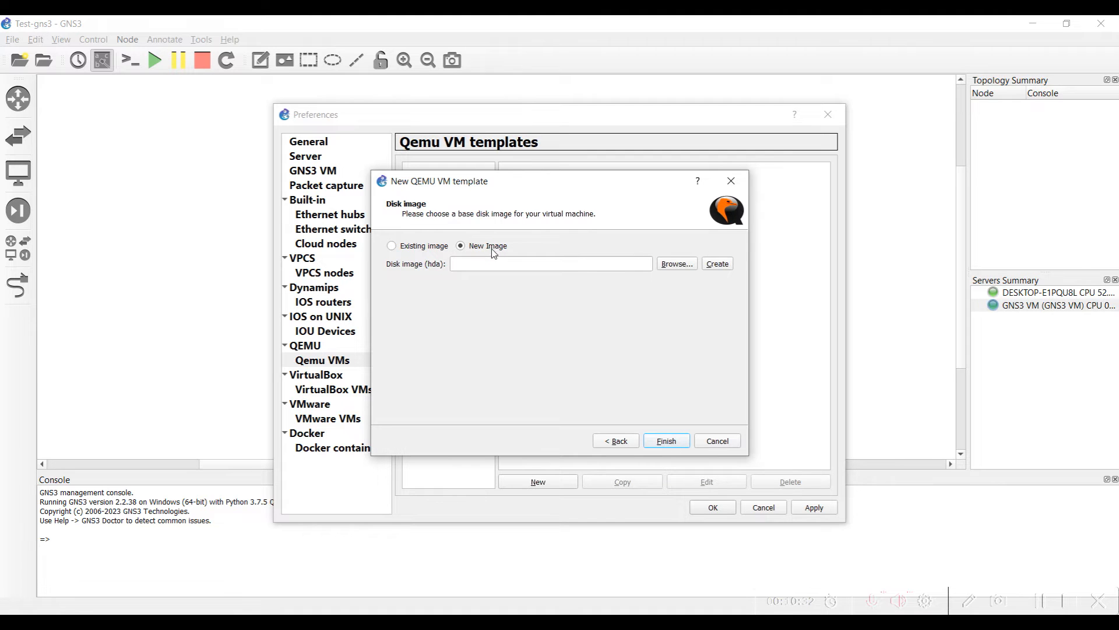
{"action": "left_click", "coordinate": [676, 264]}
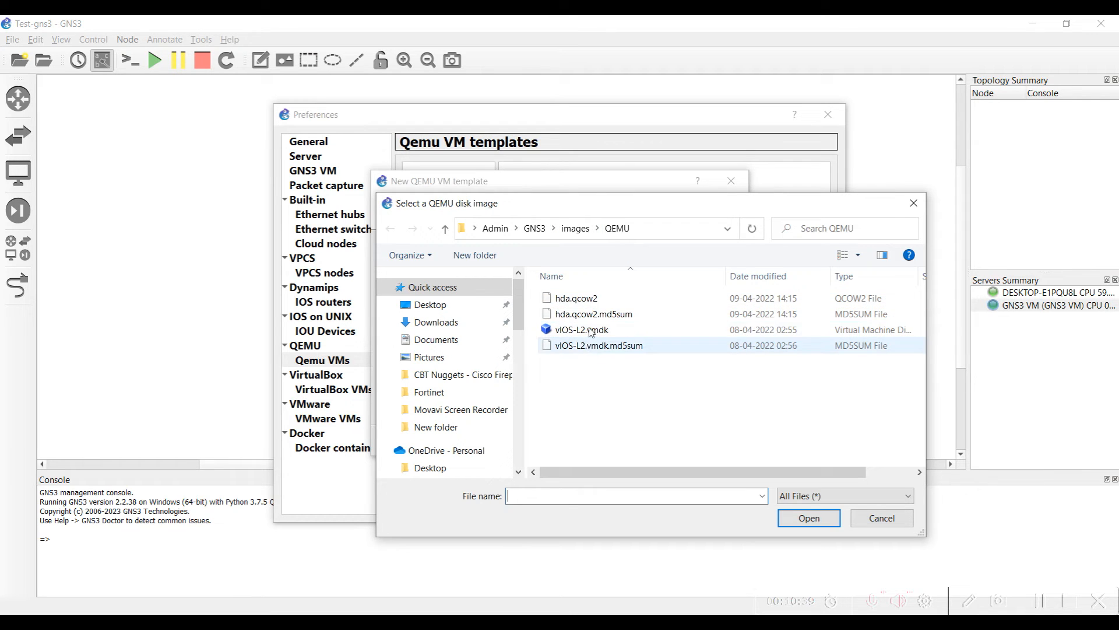
{"action": "double_click", "coordinate": [585, 304]}
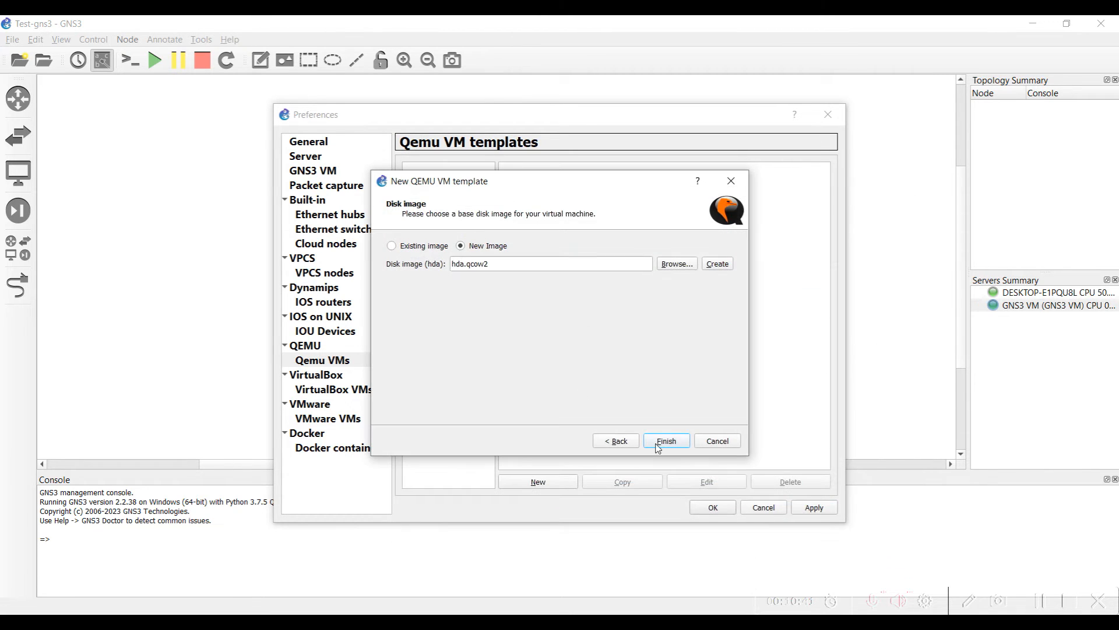
{"action": "left_click", "coordinate": [667, 442]}
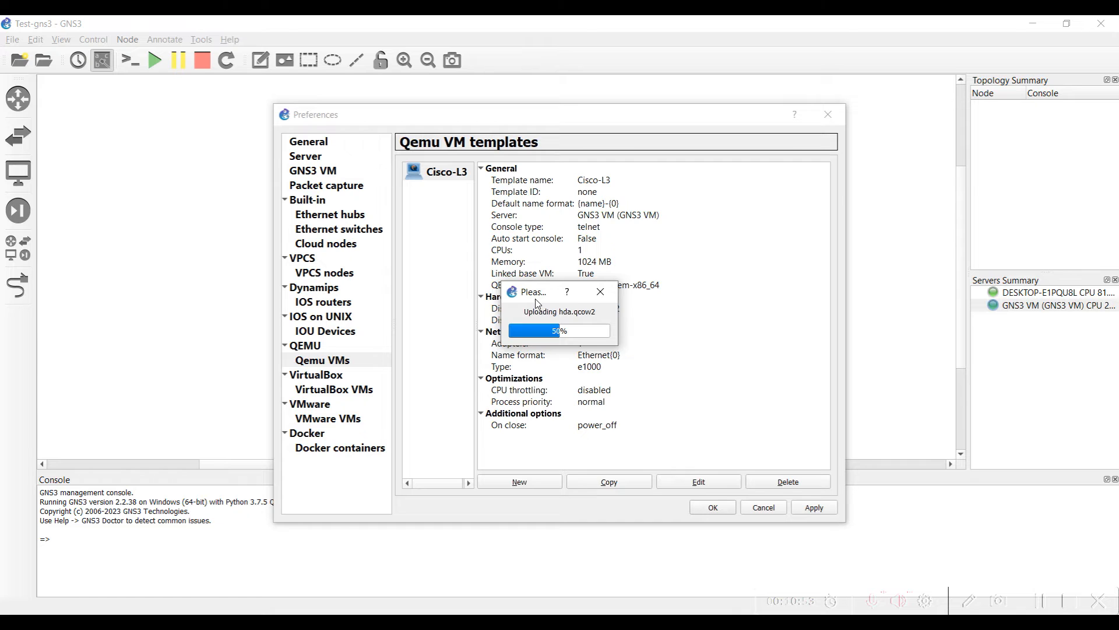
Apply and close the preferences, then show all device templates
{"action": "left_click", "coordinate": [812, 508]}
{"action": "left_click", "coordinate": [711, 507]}
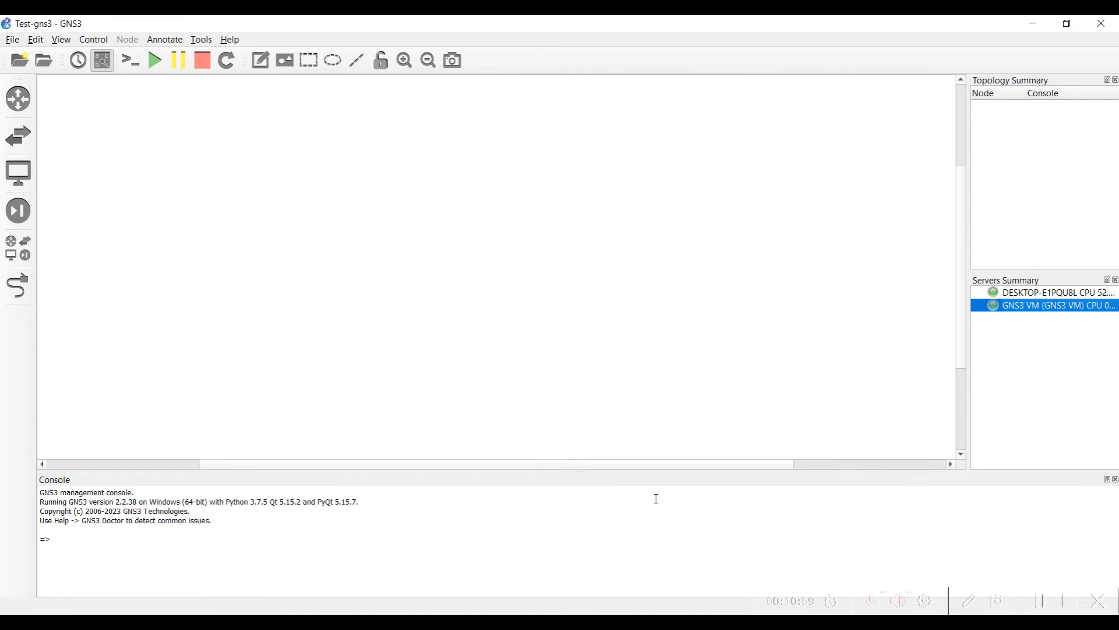
{"action": "left_click", "coordinate": [17, 248]}
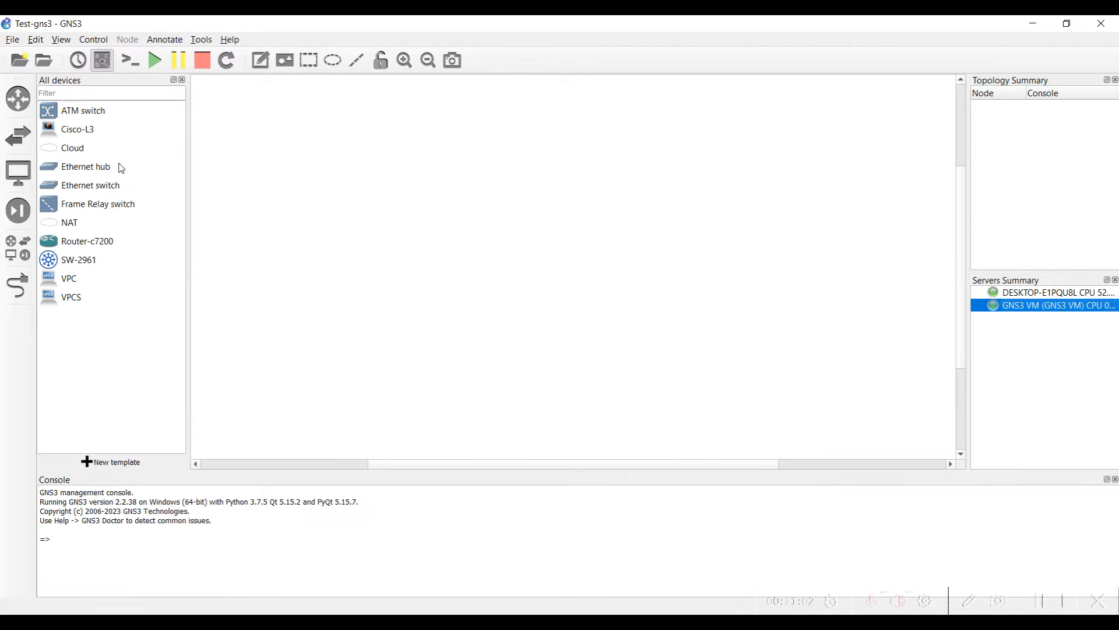
Give Cisco-L3 the router symbol from Affinity-circle-blue and save the template
{"action": "left_click", "coordinate": [93, 135]}
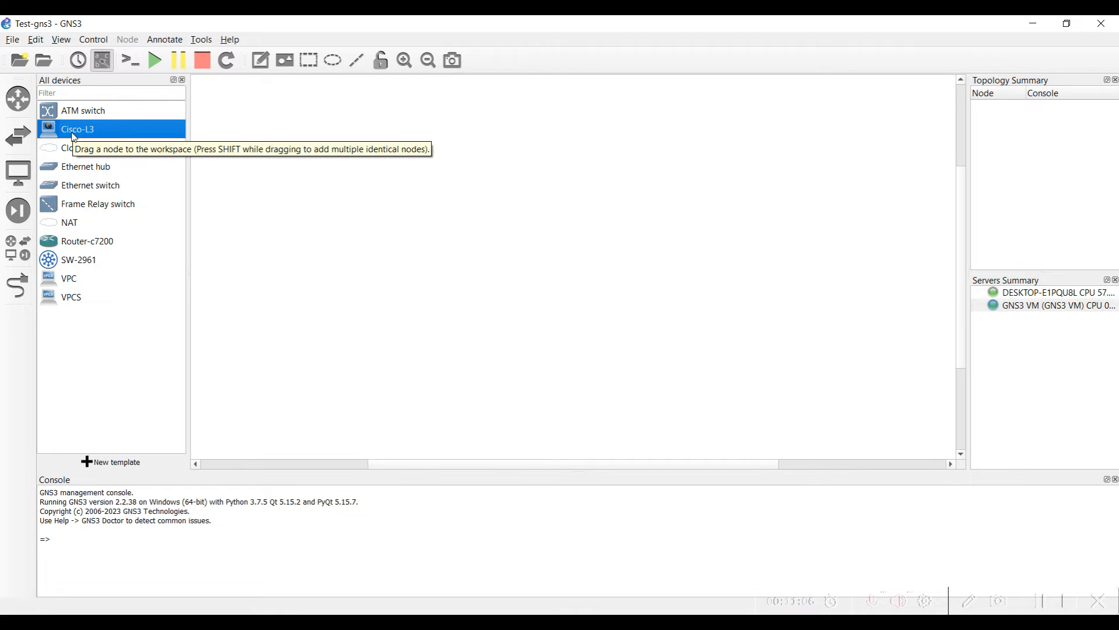
{"action": "right_click", "coordinate": [72, 133]}
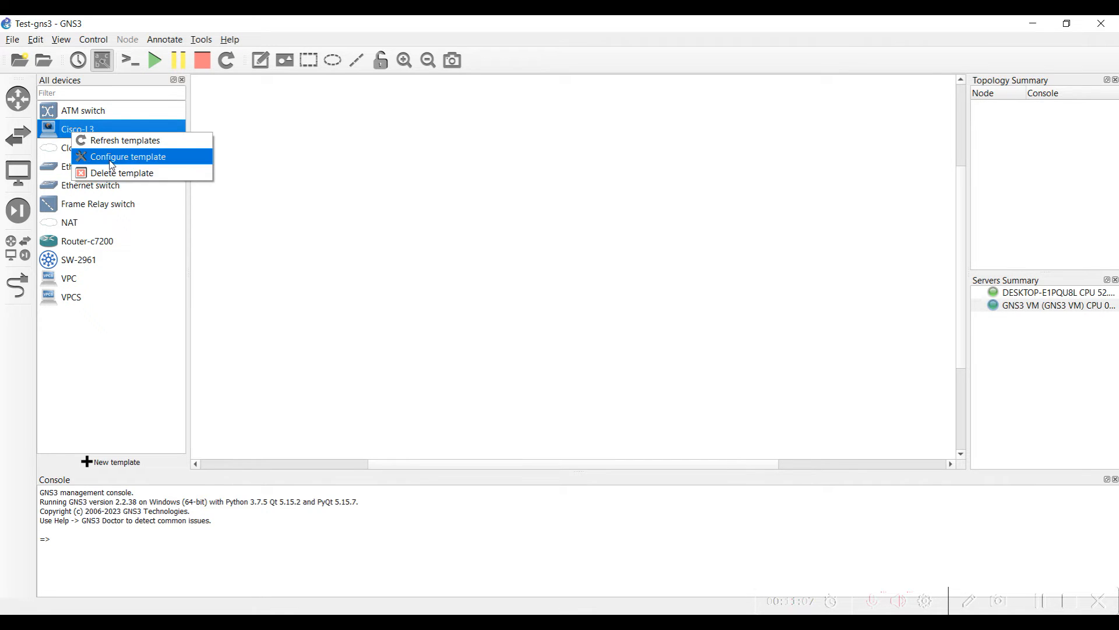
{"action": "left_click", "coordinate": [113, 165]}
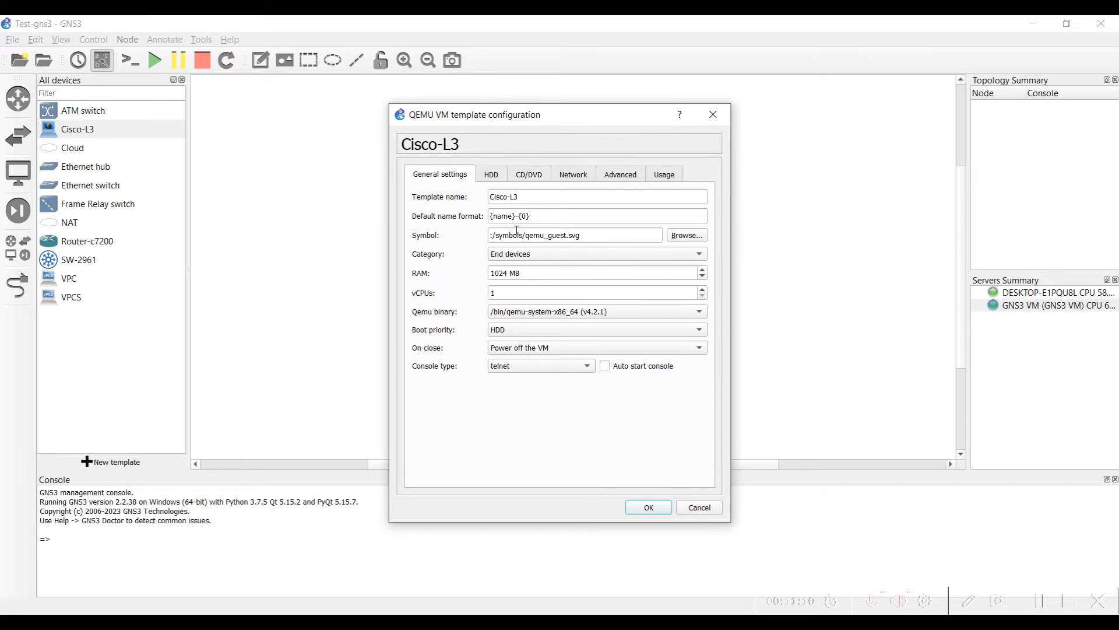
{"action": "left_click", "coordinate": [687, 235]}
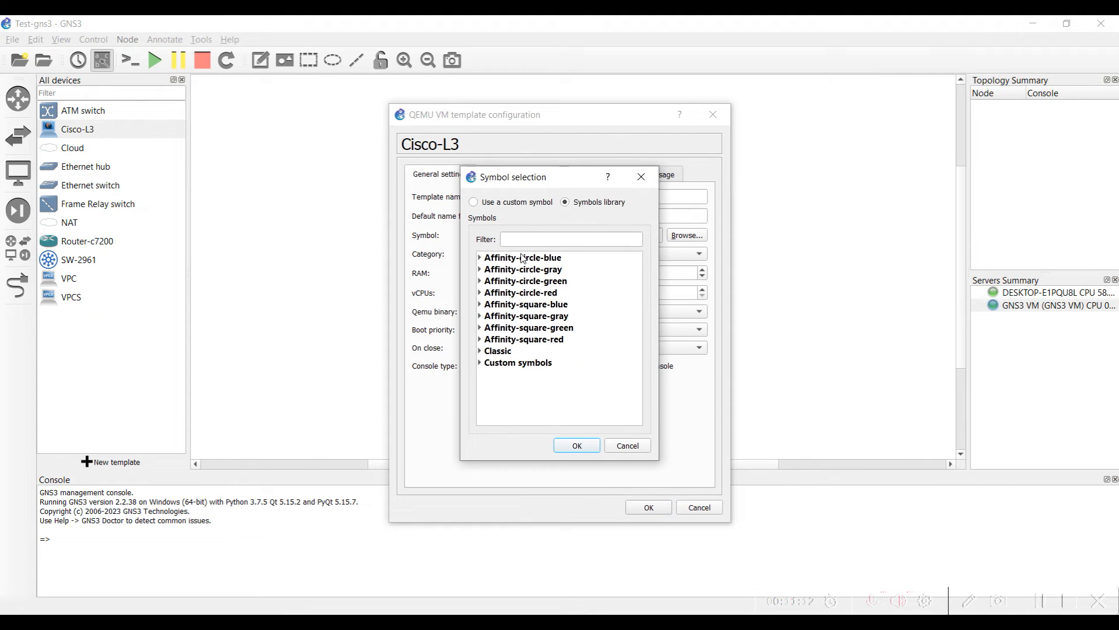
{"action": "left_click", "coordinate": [480, 258]}
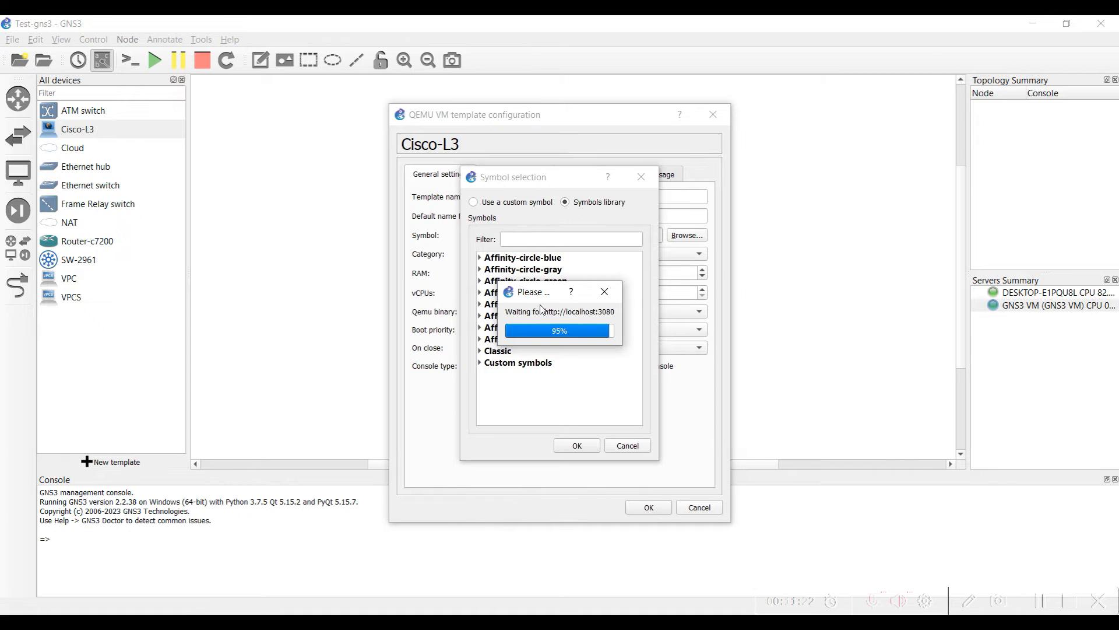
{"action": "left_click", "coordinate": [479, 258]}
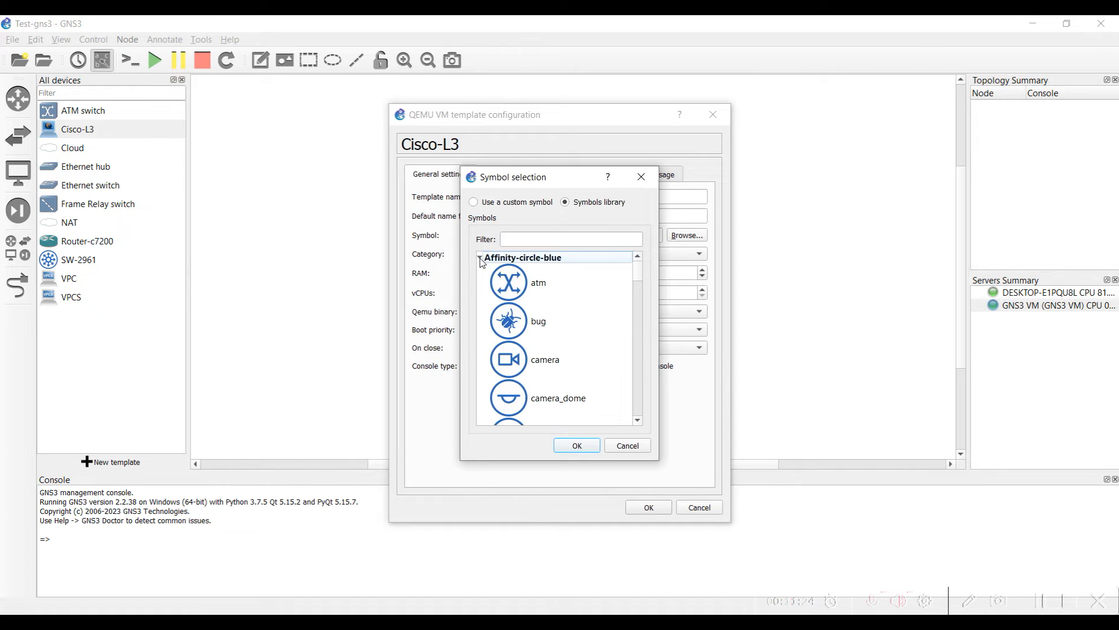
{"action": "scroll", "coordinate": [573, 353], "scroll_direction": "down", "scroll_amount": 2}
{"action": "scroll", "coordinate": [573, 353], "scroll_direction": "down", "scroll_amount": 10}
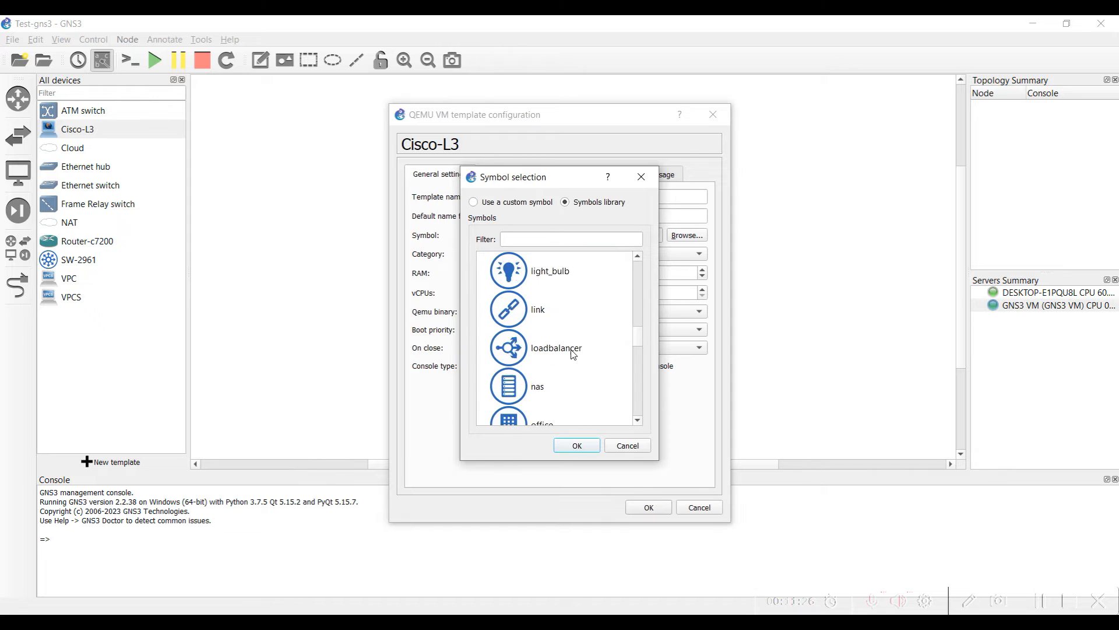
{"action": "scroll", "coordinate": [566, 335], "scroll_direction": "up", "scroll_amount": 1}
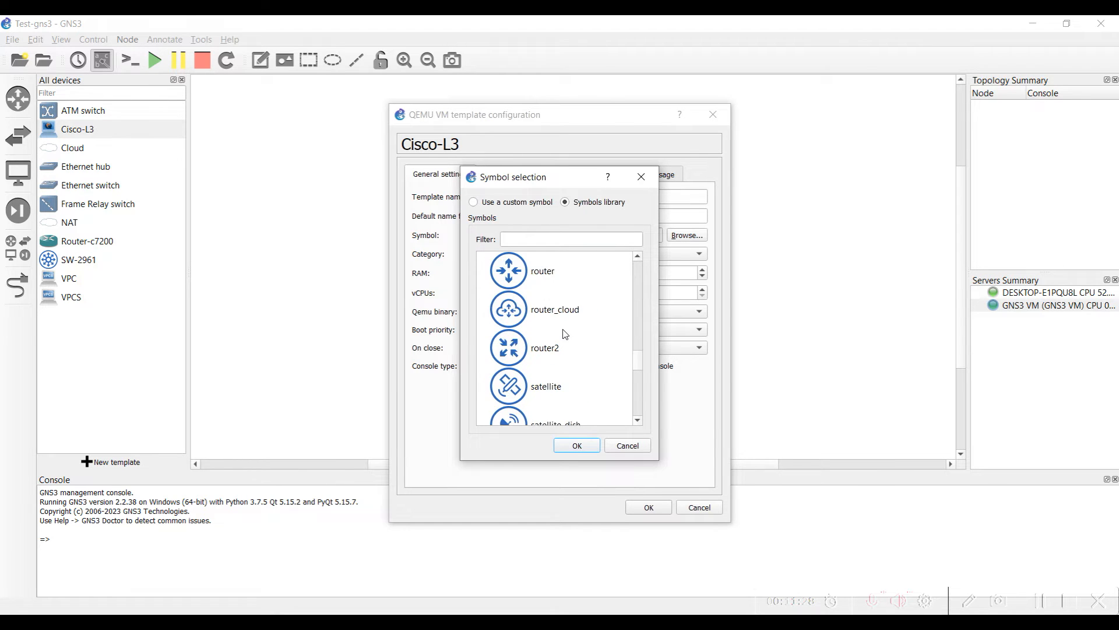
{"action": "left_click", "coordinate": [534, 284]}
{"action": "left_click", "coordinate": [571, 444]}
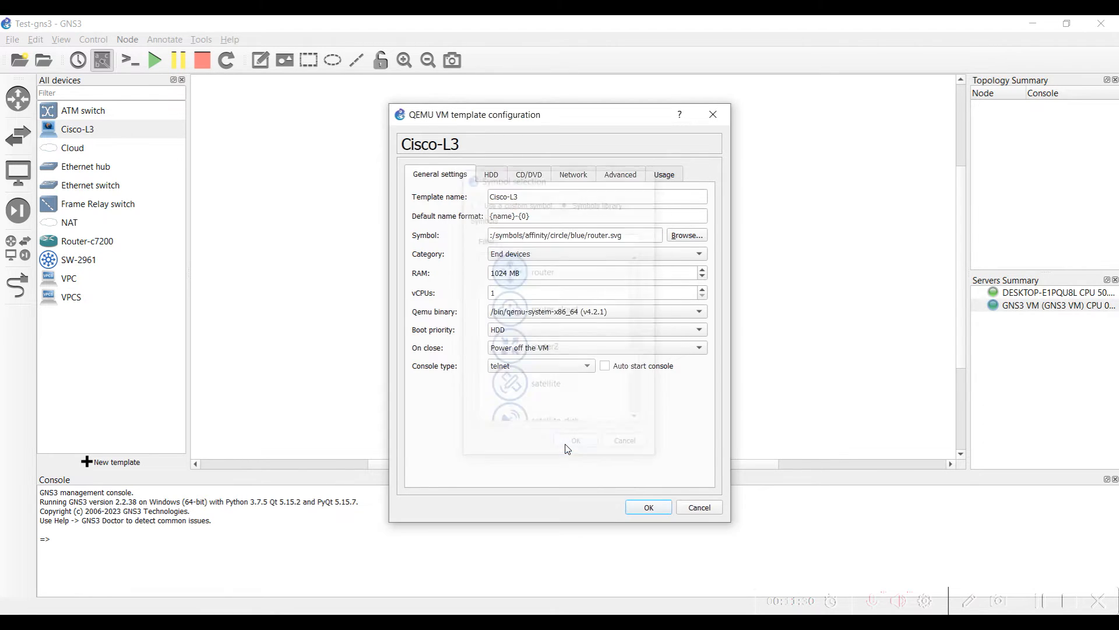
{"action": "left_click", "coordinate": [648, 508]}
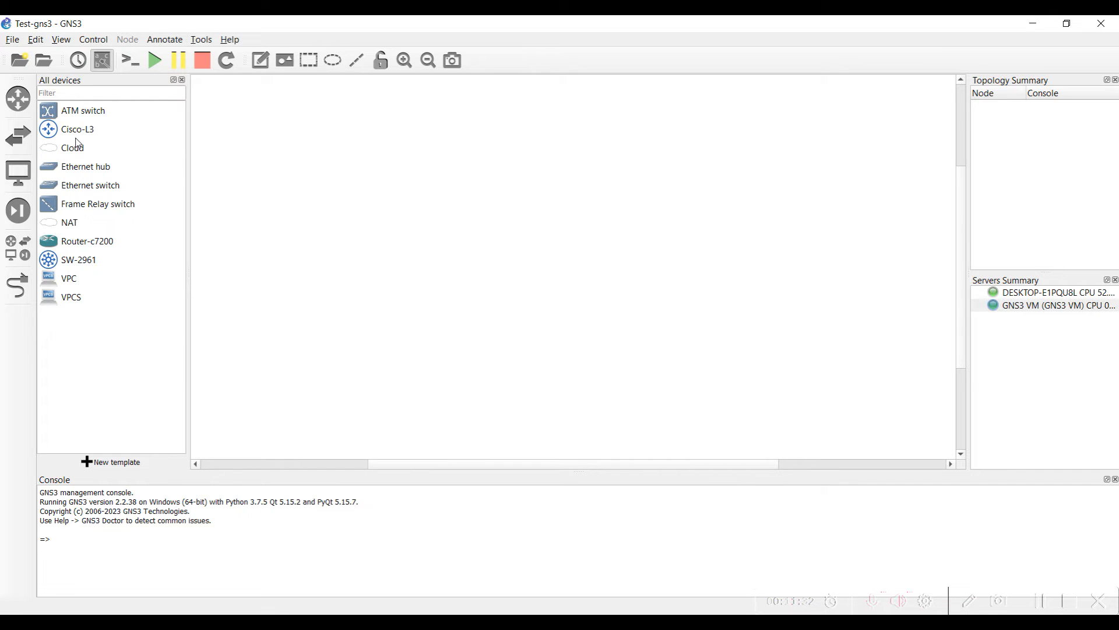
Place a Cisco-L3 node on the canvas and start Cisco-L3-1
{"action": "left_click_drag", "start_coordinate": [74, 131], "coordinate": [480, 253]}
{"action": "right_click", "coordinate": [486, 257]}
{"action": "left_click", "coordinate": [520, 298]}
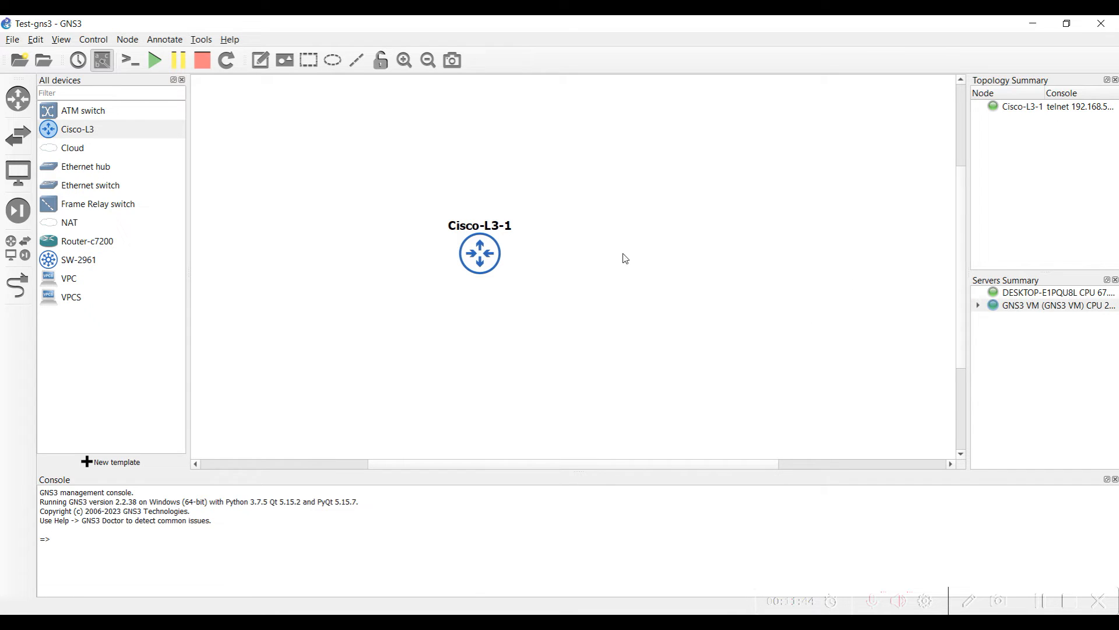
{"action": "right_click", "coordinate": [468, 255]}
{"action": "left_click", "coordinate": [496, 294]}
Open and enlarge the Cisco-L3-1 console, then return to Chrome's VirtualBox download page
{"action": "double_click", "coordinate": [490, 256]}
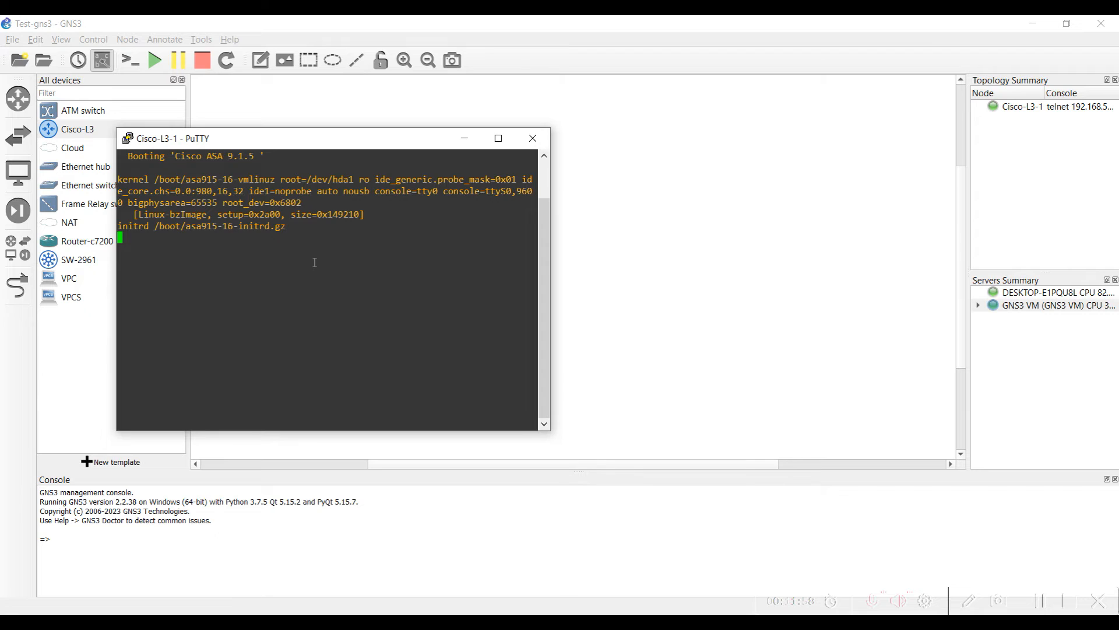
{"action": "left_click_drag", "start_coordinate": [549, 430], "coordinate": [876, 477]}
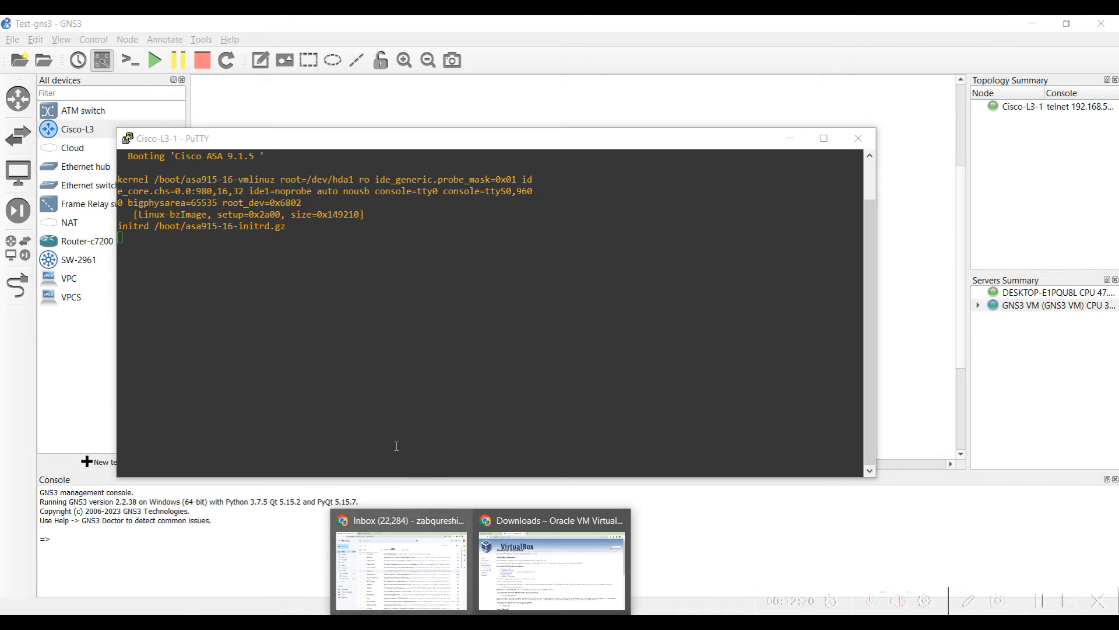
{"action": "left_click", "coordinate": [552, 568]}
Search for 'vmware workstation player' and open the Download VMware Workstation Player page
{"action": "left_click", "coordinate": [278, 62]}
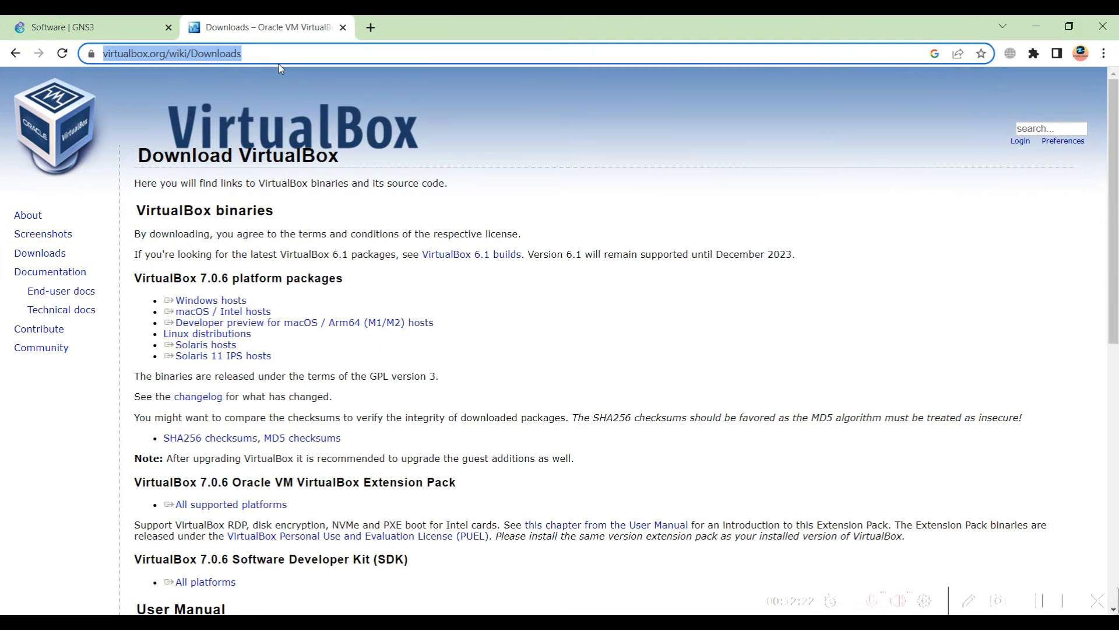
{"action": "type", "text": "vmware"}
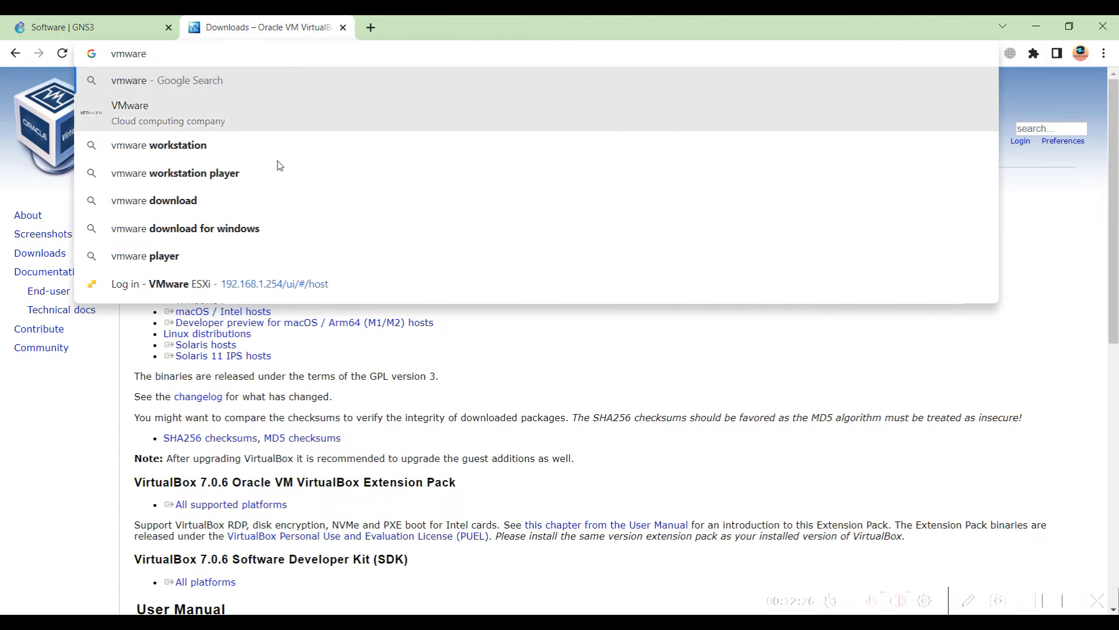
{"action": "left_click", "coordinate": [254, 180]}
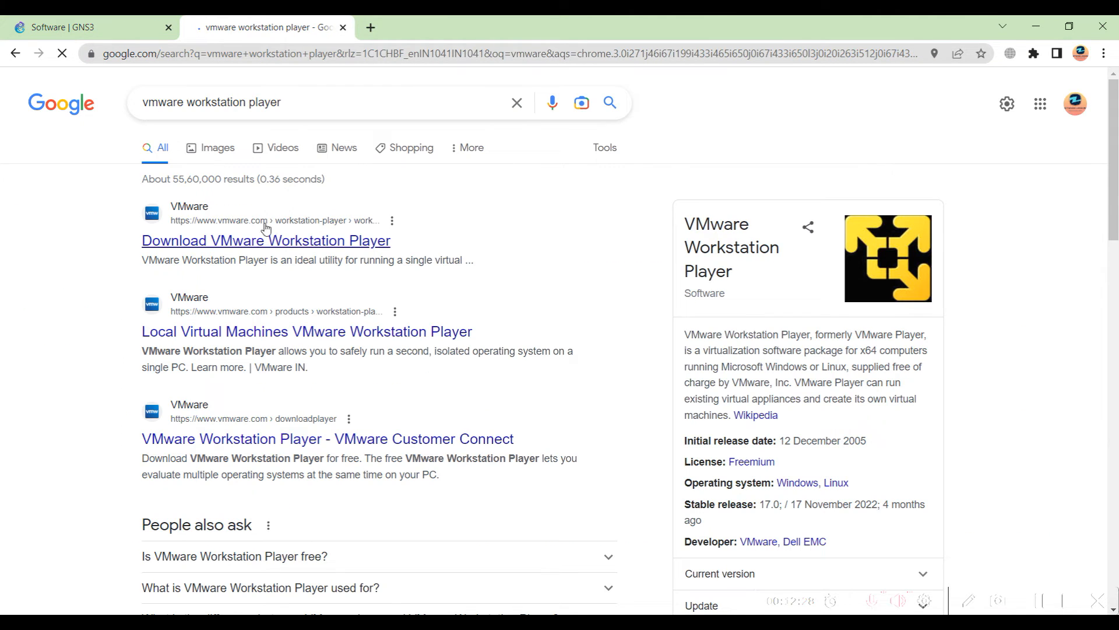
{"action": "left_click", "coordinate": [259, 241]}
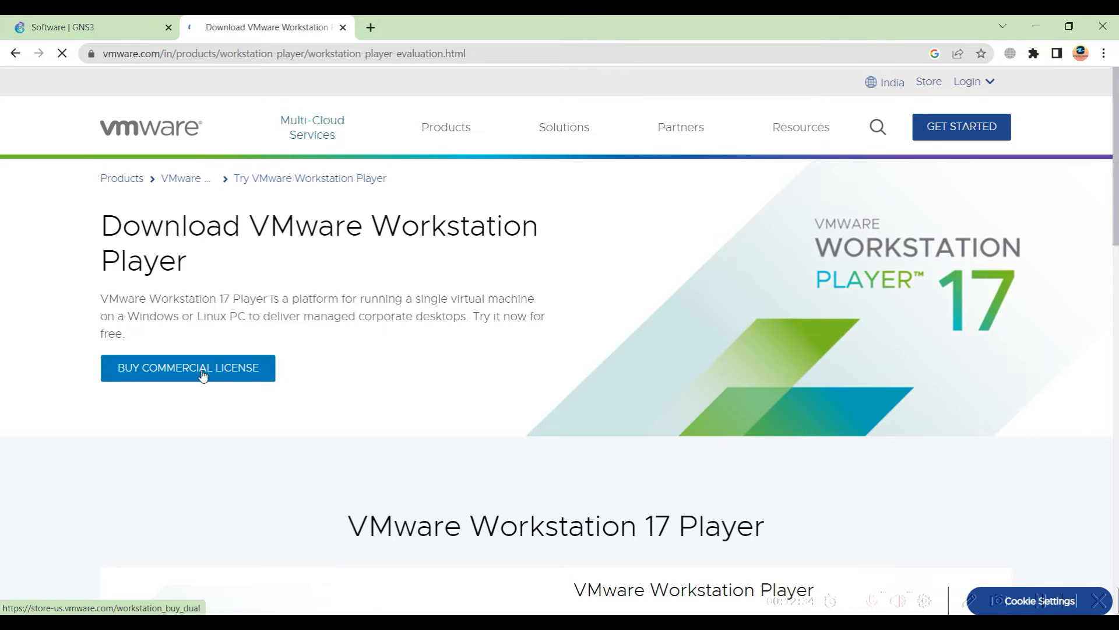
Download Workstation 17 Player for Windows via IDM, then minimise the download window and Chrome
{"action": "scroll", "coordinate": [474, 355], "scroll_direction": "down", "scroll_amount": 5}
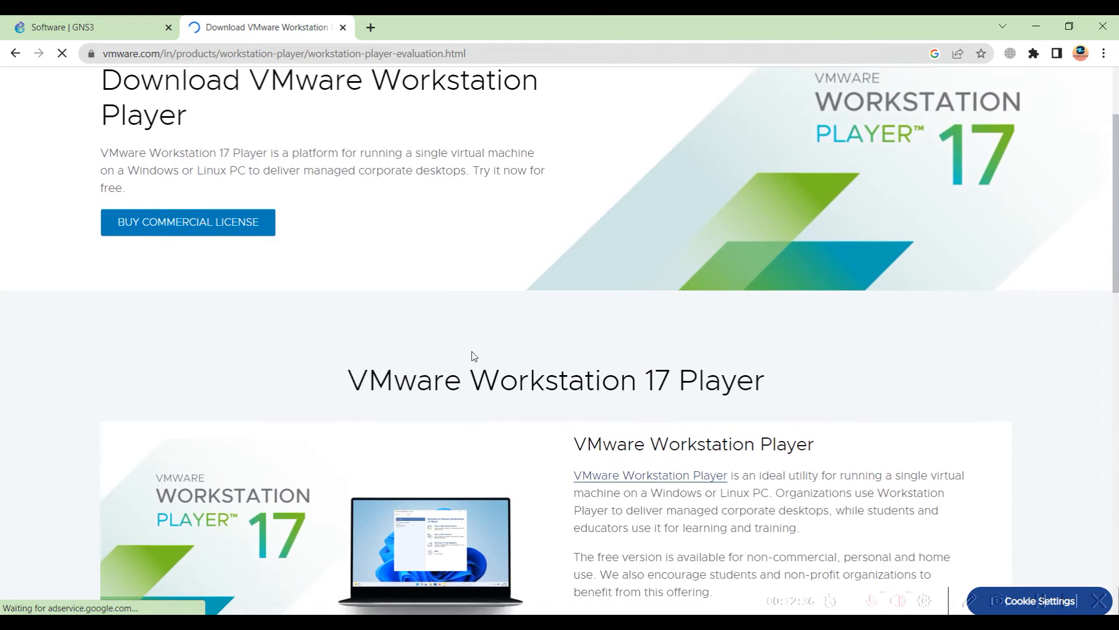
{"action": "scroll", "coordinate": [388, 321], "scroll_direction": "down", "scroll_amount": 2}
{"action": "scroll", "coordinate": [386, 321], "scroll_direction": "down", "scroll_amount": 1}
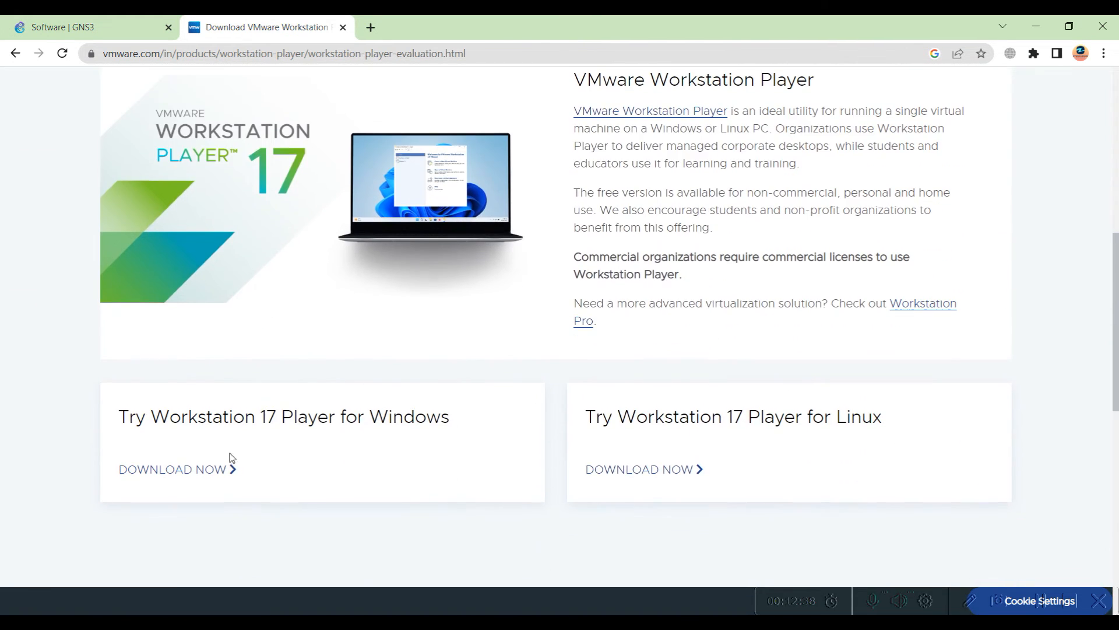
{"action": "left_click", "coordinate": [177, 470]}
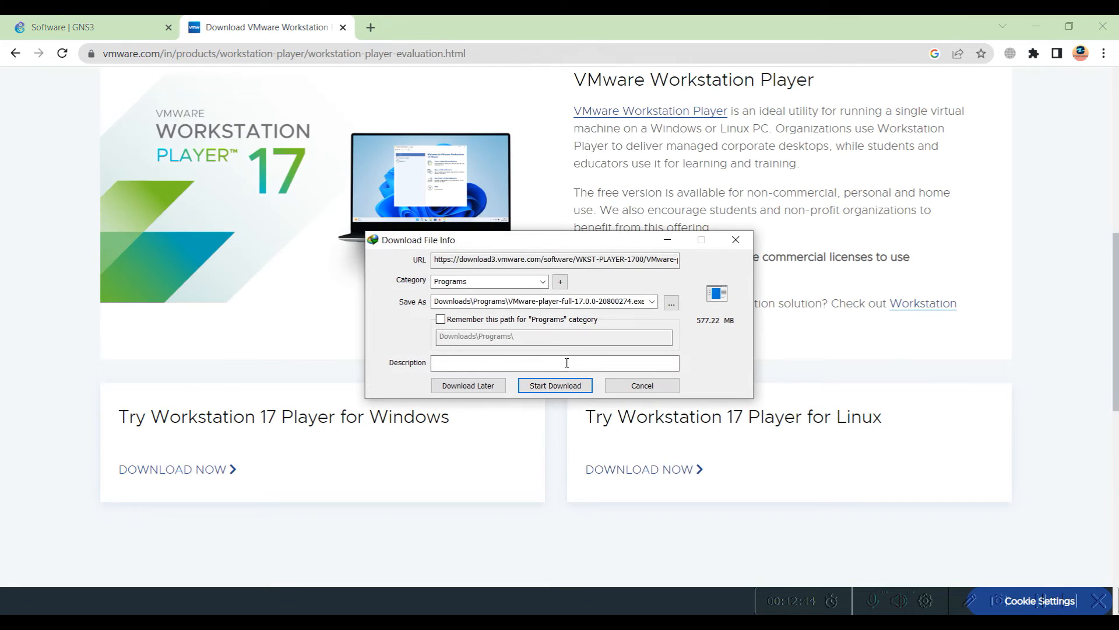
{"action": "left_click", "coordinate": [561, 390]}
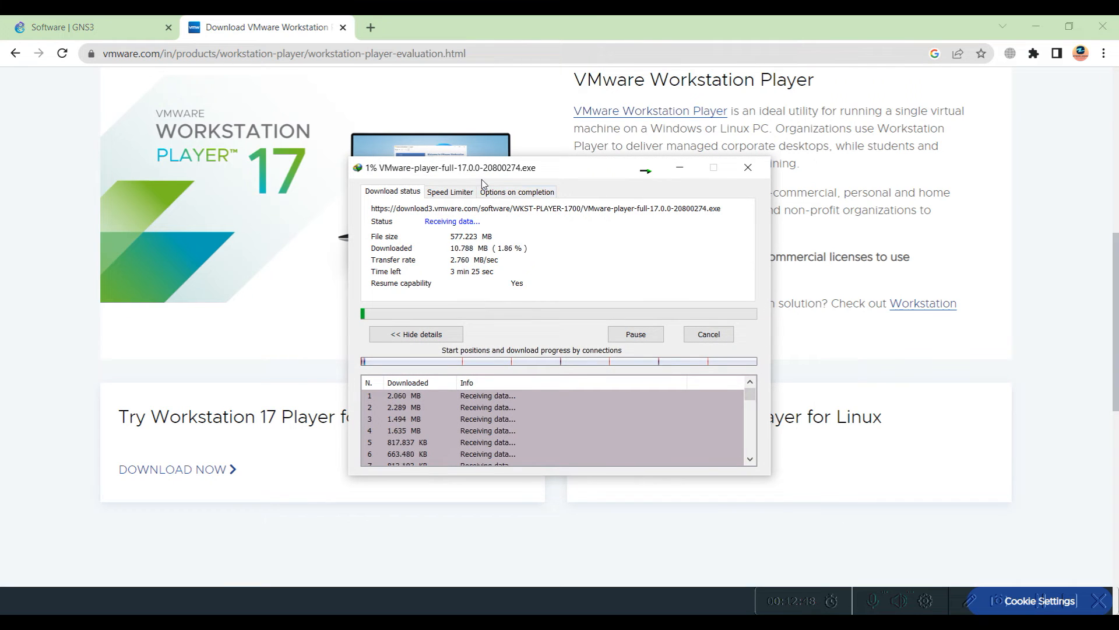
{"action": "left_click", "coordinate": [645, 173]}
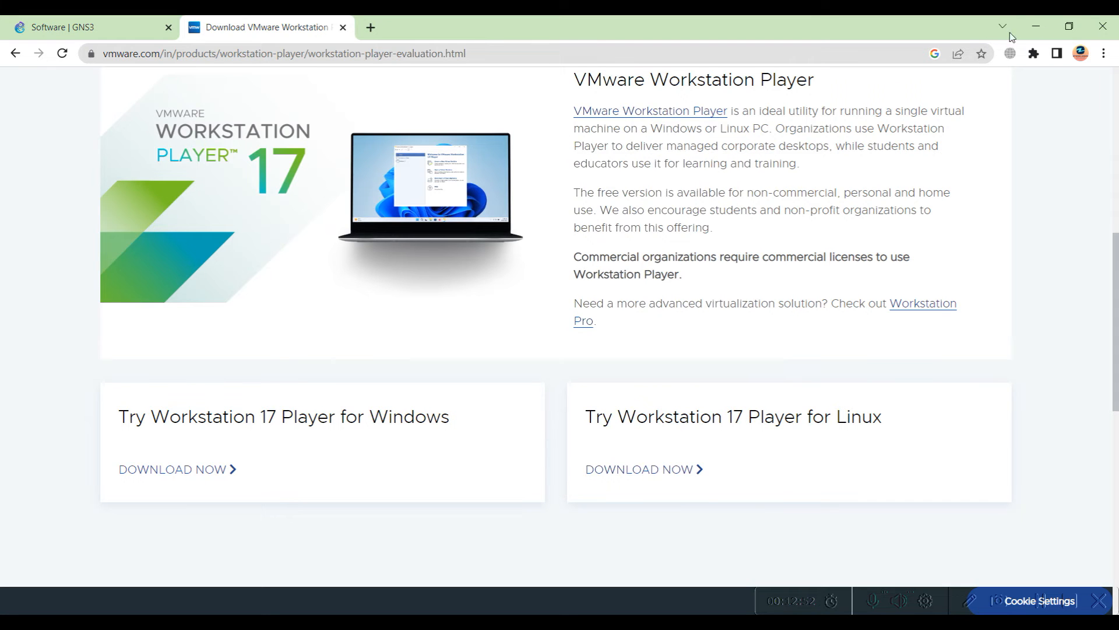
{"action": "left_click", "coordinate": [1042, 22]}
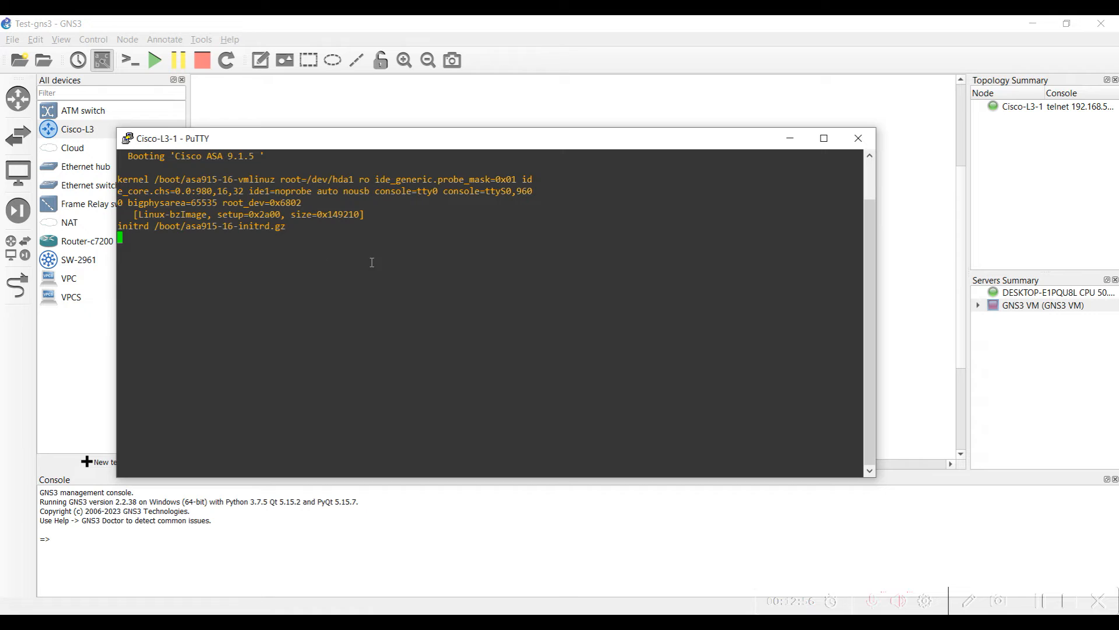
Minimise the Cisco-L3-1 console, select Cisco-L3-1 under GNS3 VM, and bring up VirtualBox Manager
{"action": "left_click", "coordinate": [790, 138]}
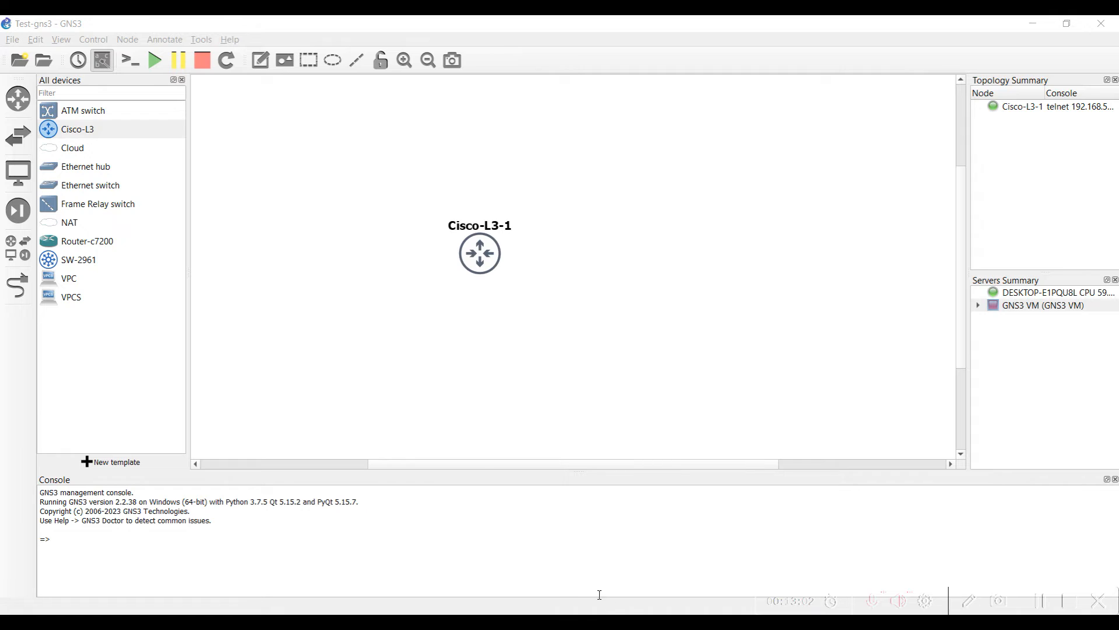
{"action": "left_click", "coordinate": [979, 306]}
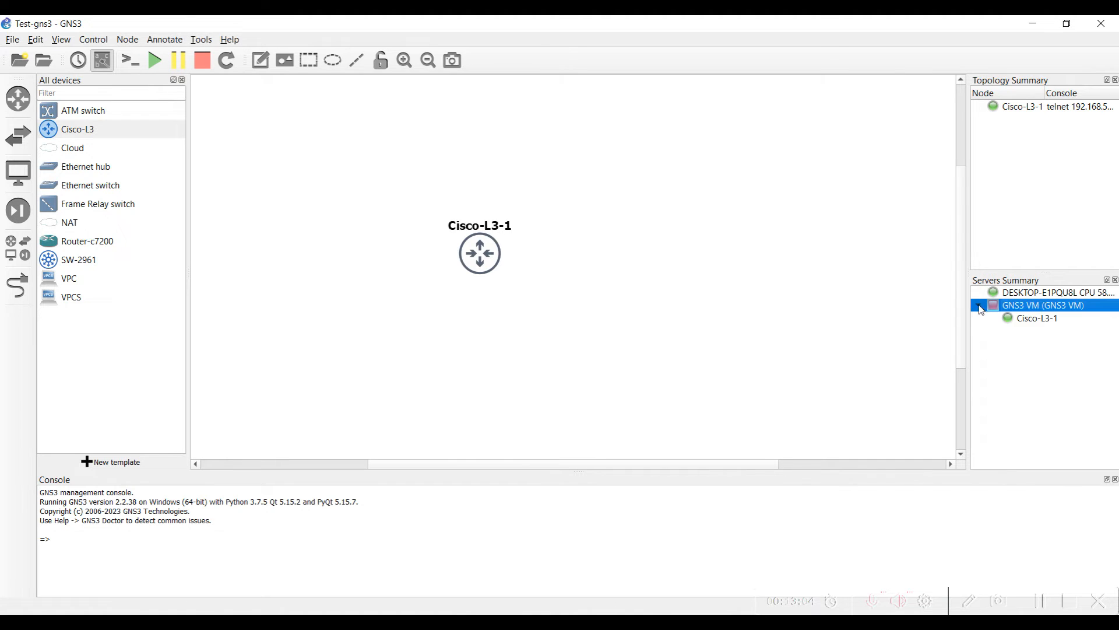
{"action": "left_click", "coordinate": [1015, 319]}
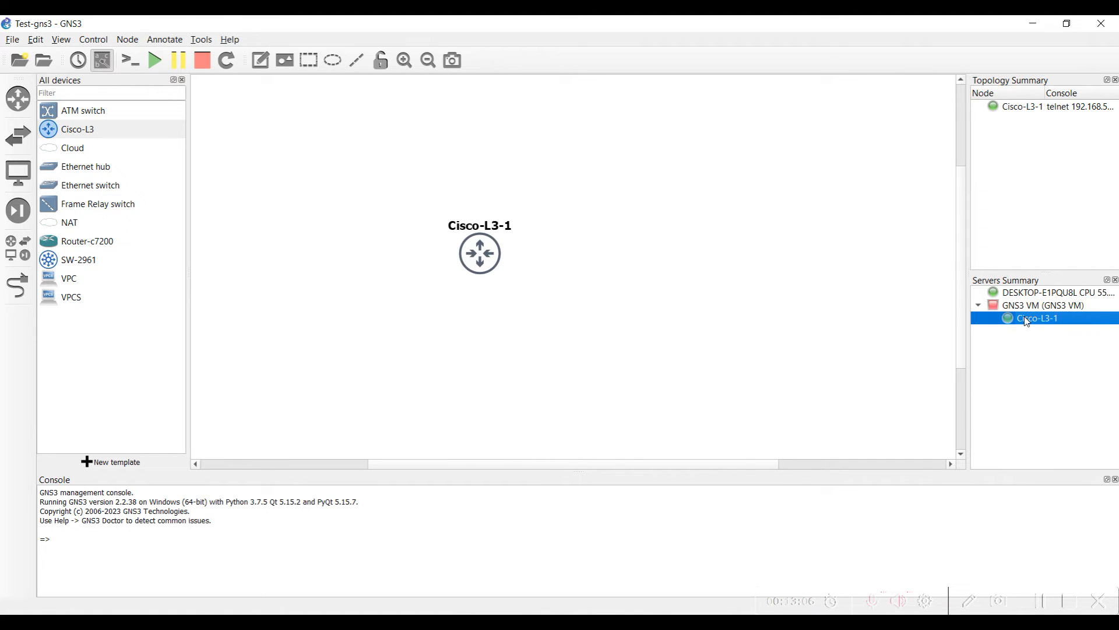
{"action": "left_click", "coordinate": [653, 621]}
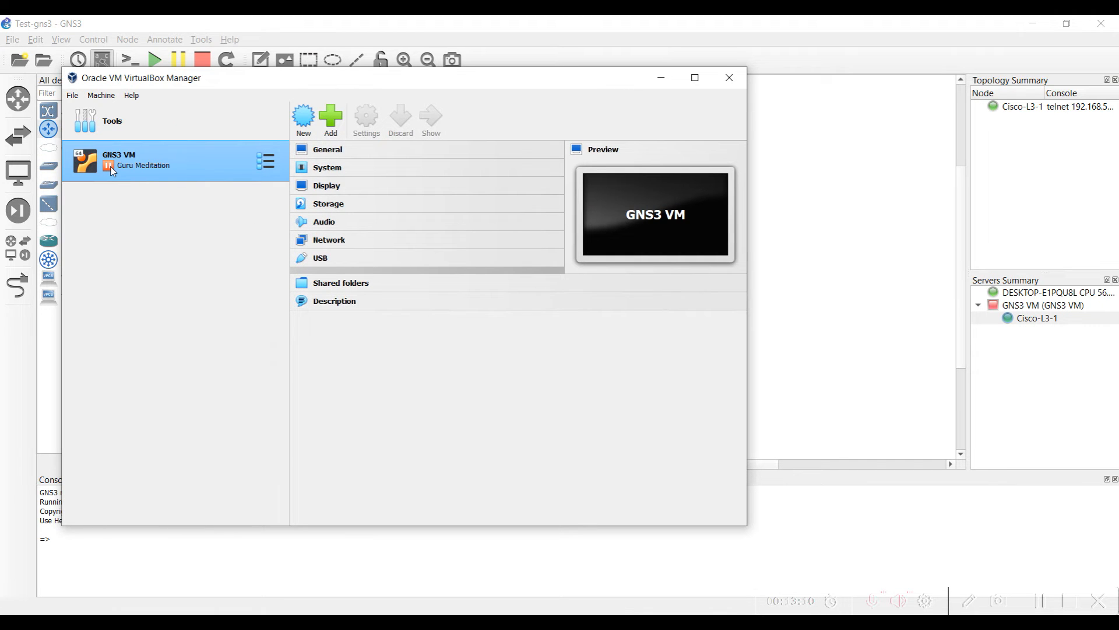
Inspect the GNS3 VM's actions and tool views menus in VirtualBox Manager without changes
{"action": "right_click", "coordinate": [177, 168]}
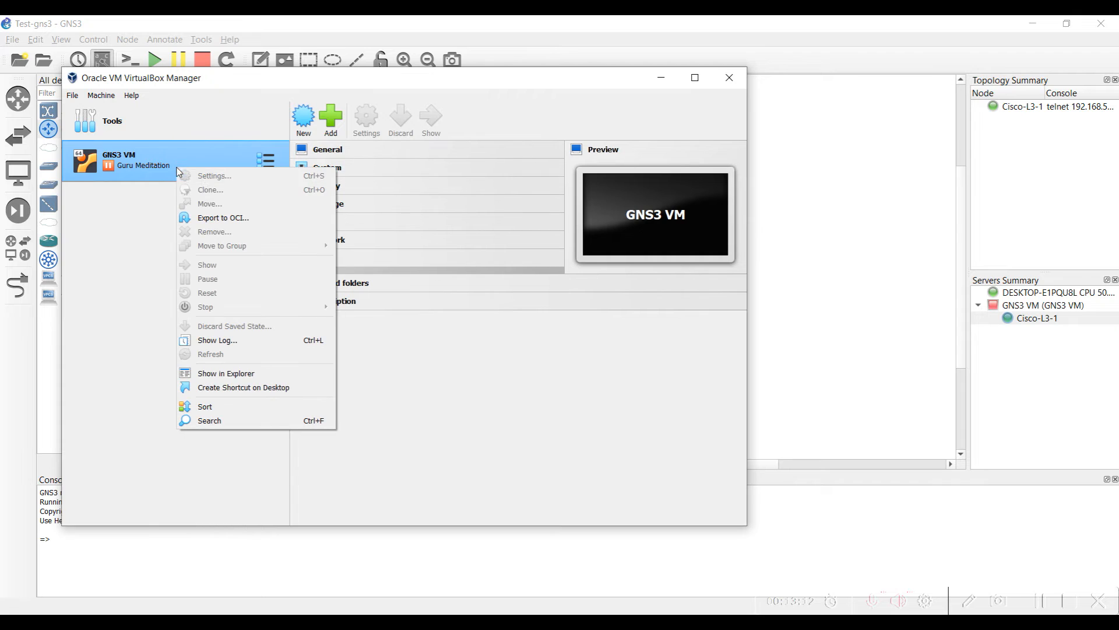
{"action": "left_click", "coordinate": [106, 324]}
{"action": "left_click", "coordinate": [266, 163]}
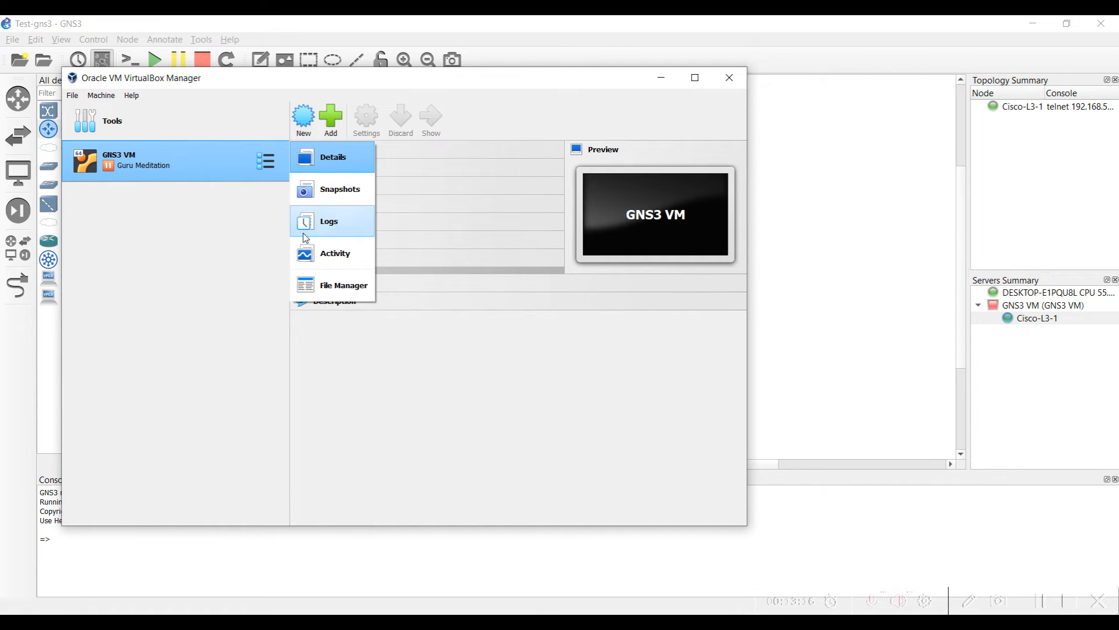
{"action": "left_click", "coordinate": [242, 186]}
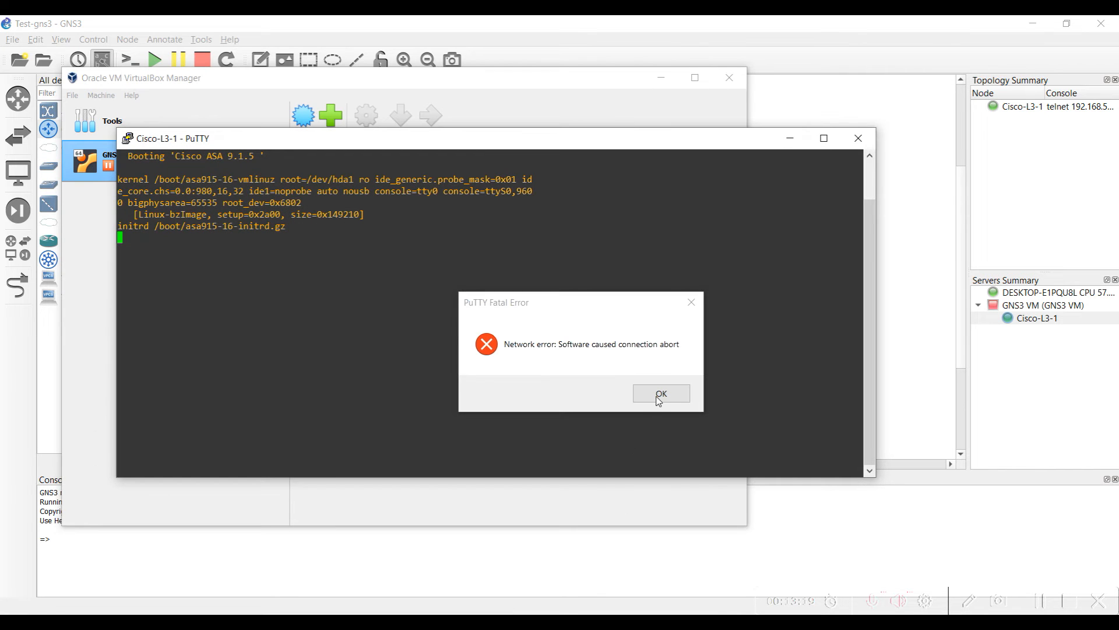
Dismiss the PuTTY fatal error, close PuTTY, and close VirtualBox Manager
{"action": "left_click", "coordinate": [660, 393]}
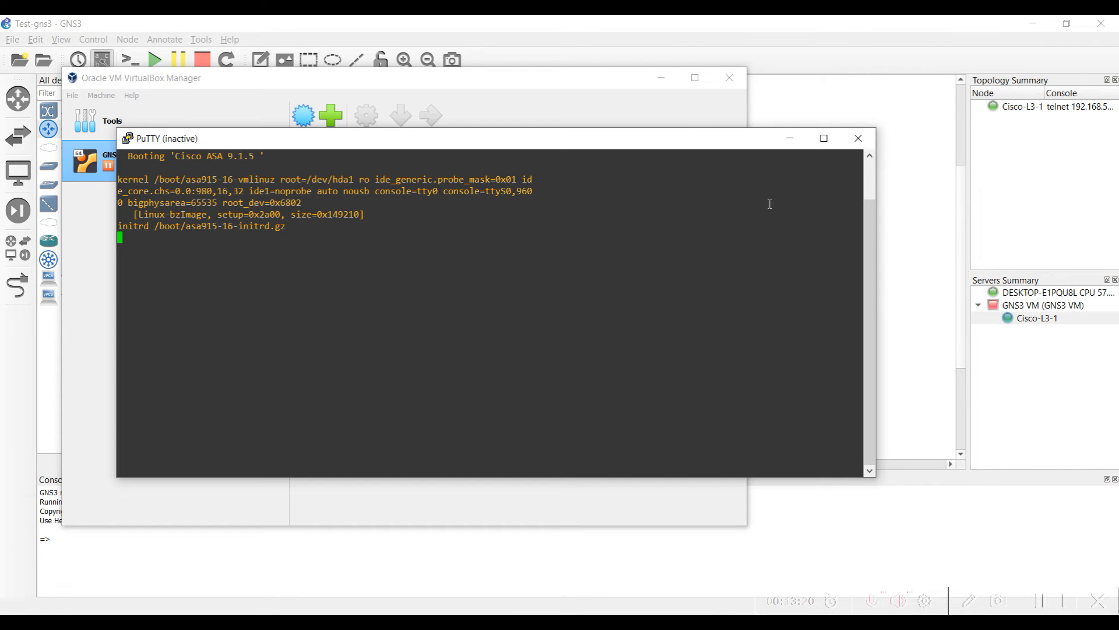
{"action": "left_click", "coordinate": [858, 138]}
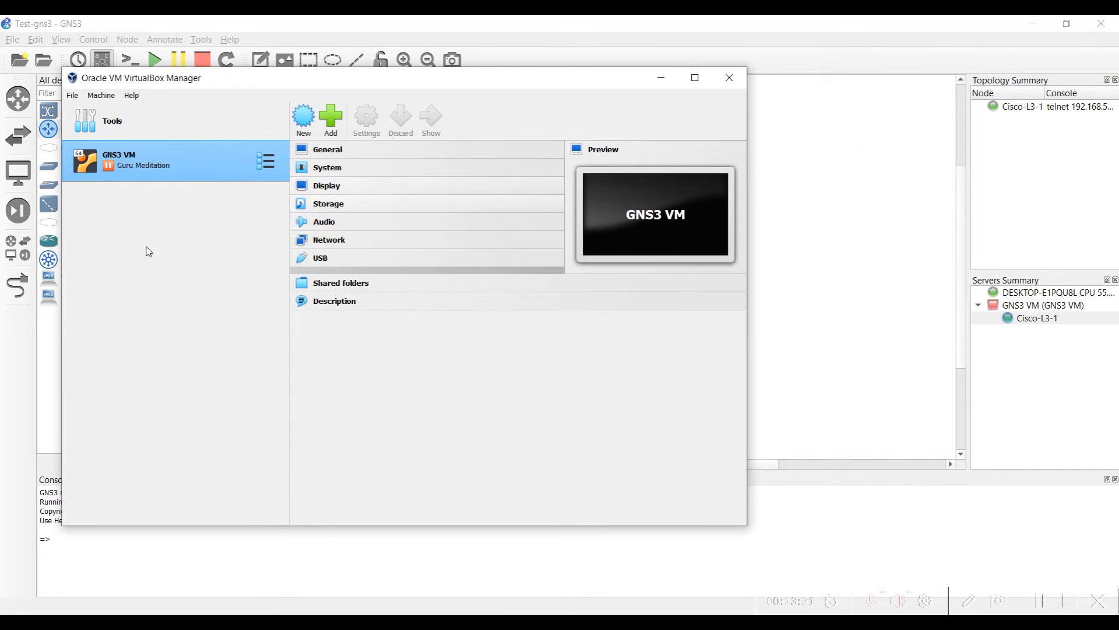
{"action": "right_click", "coordinate": [168, 156]}
{"action": "left_click", "coordinate": [109, 407]}
{"action": "left_click", "coordinate": [729, 77]}
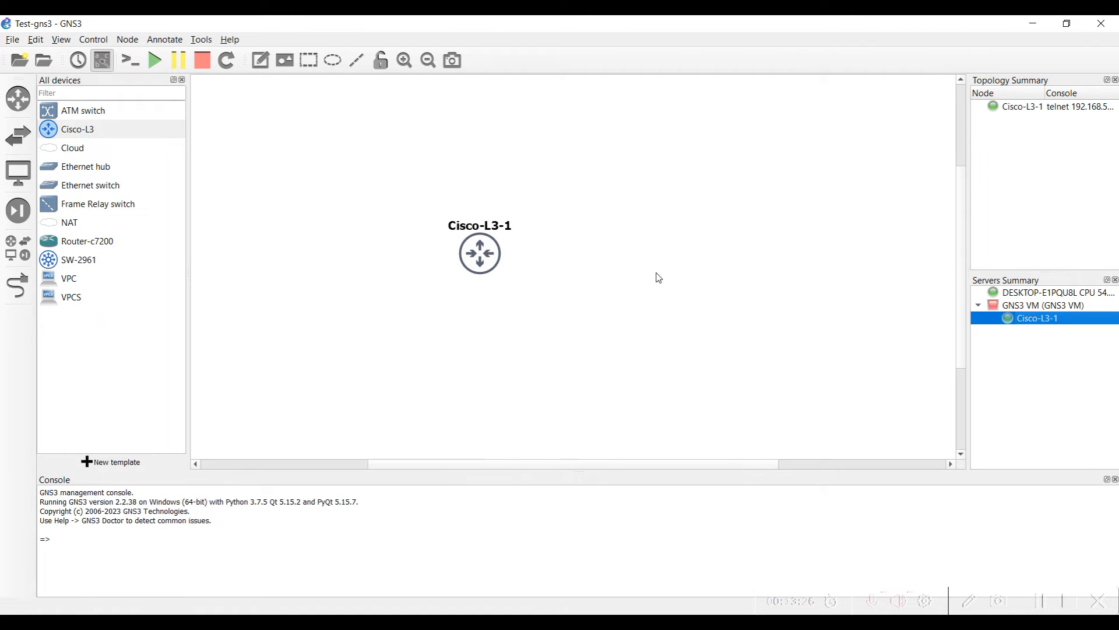
Set the GNS3 VM engine to VMware Workstation / Player with VM Kali Linux 22, then open File Explorer
{"action": "left_click", "coordinate": [35, 39]}
{"action": "left_click", "coordinate": [66, 106]}
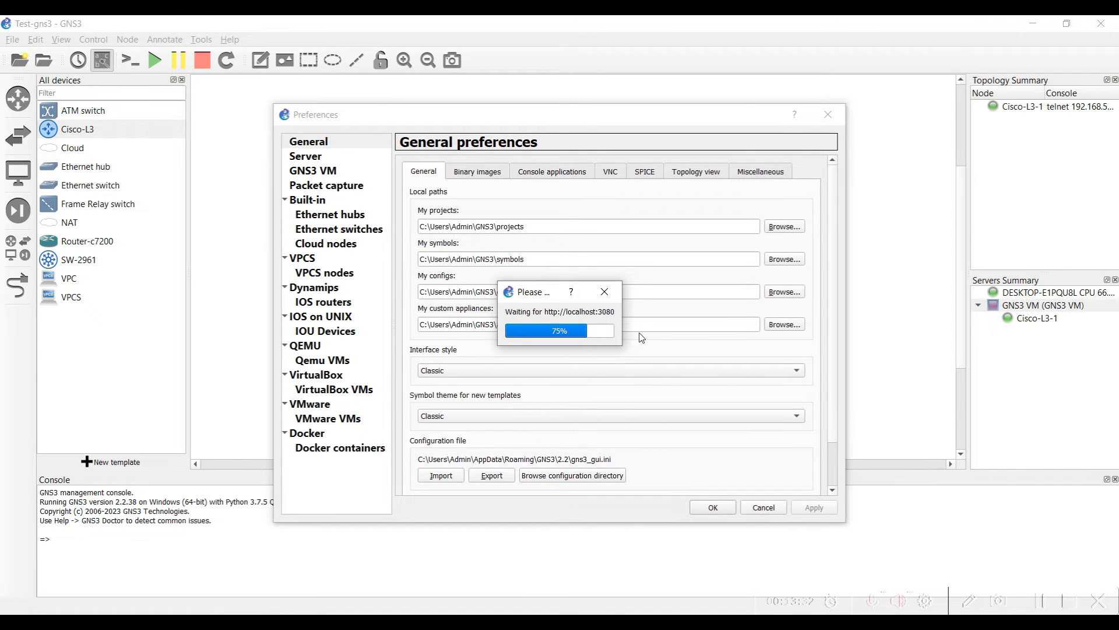
{"action": "left_click", "coordinate": [336, 173]}
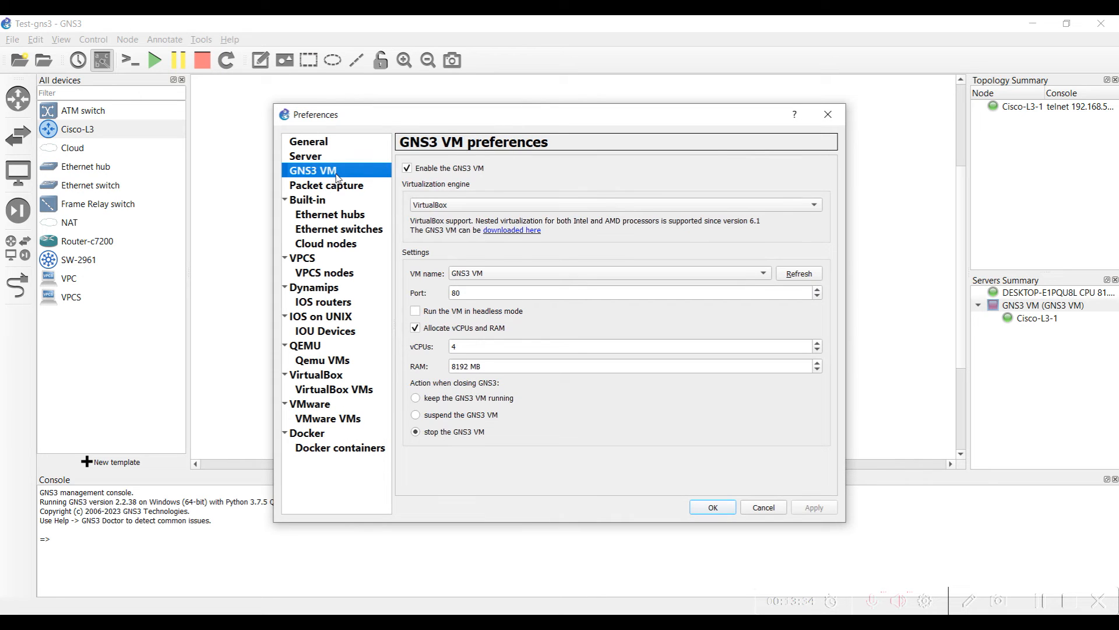
{"action": "left_click", "coordinate": [473, 205]}
{"action": "left_click", "coordinate": [474, 221]}
{"action": "left_click", "coordinate": [475, 275]}
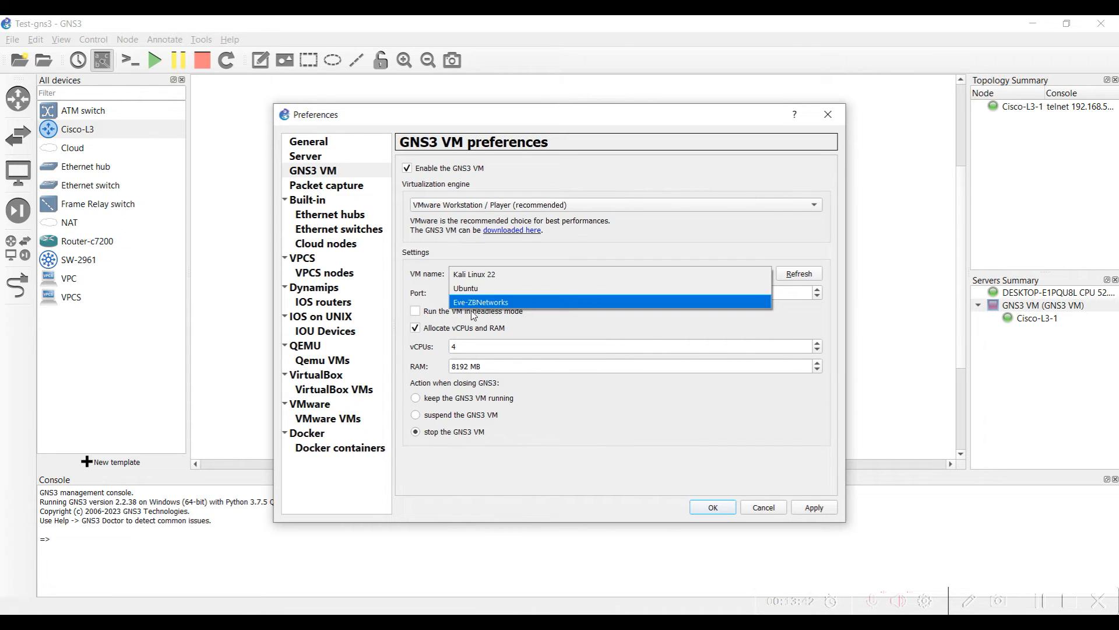
{"action": "left_click", "coordinate": [512, 253]}
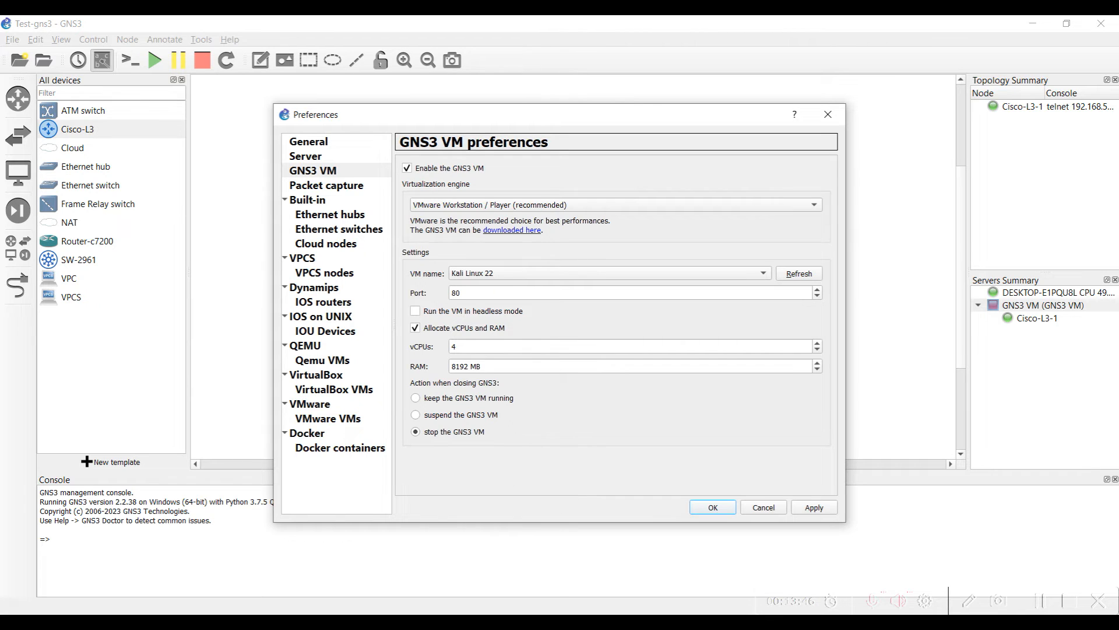
{"action": "left_click", "coordinate": [382, 623]}
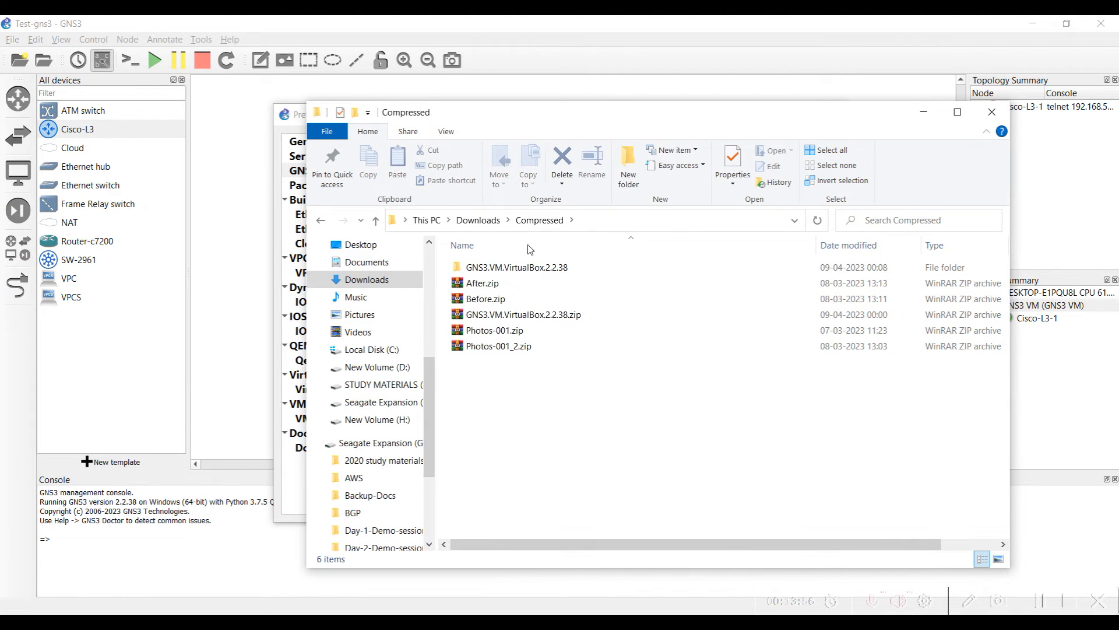
Open GNS3 VM.ova from the GNS3.VM.VirtualBox.2.2.38 folder with VMware Workstation
{"action": "double_click", "coordinate": [495, 269]}
{"action": "right_click", "coordinate": [487, 270]}
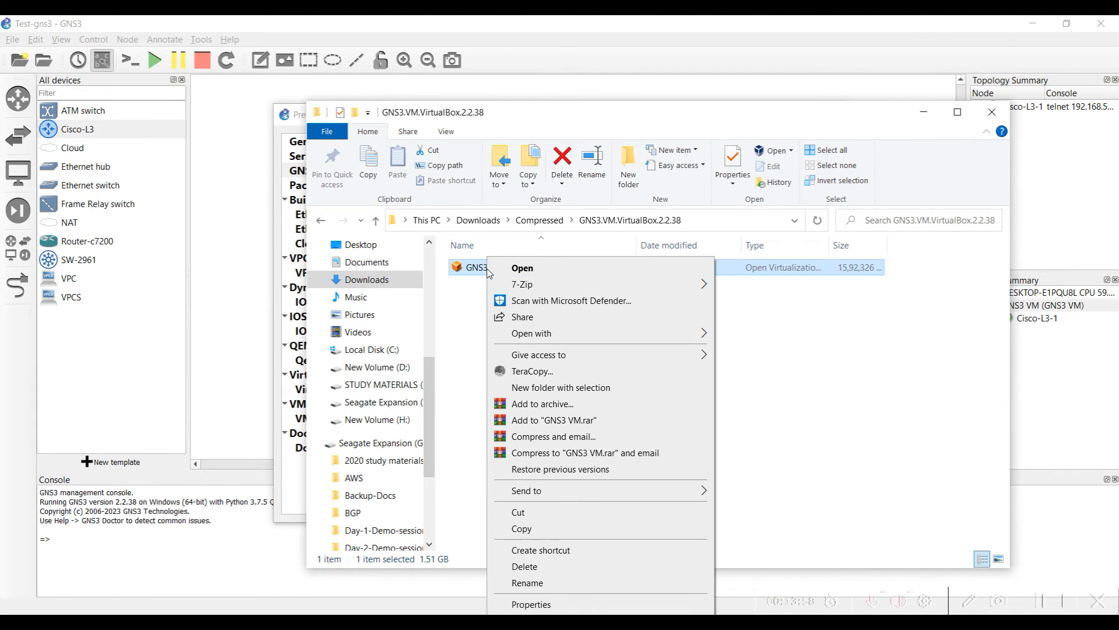
{"action": "mouse_move", "coordinate": [556, 340]}
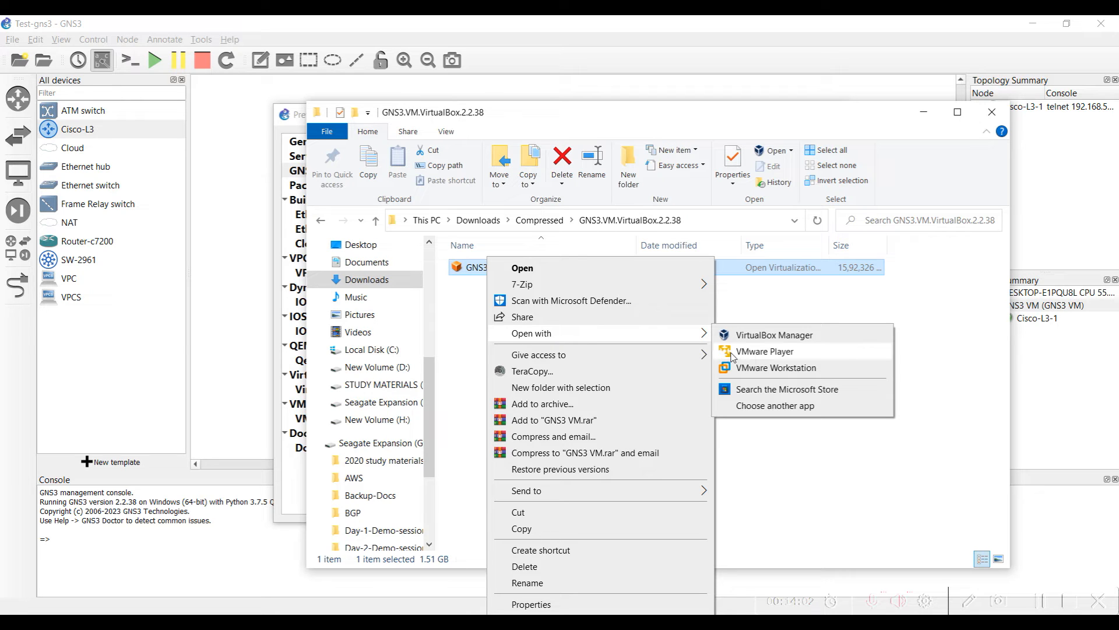
{"action": "left_click", "coordinate": [777, 369]}
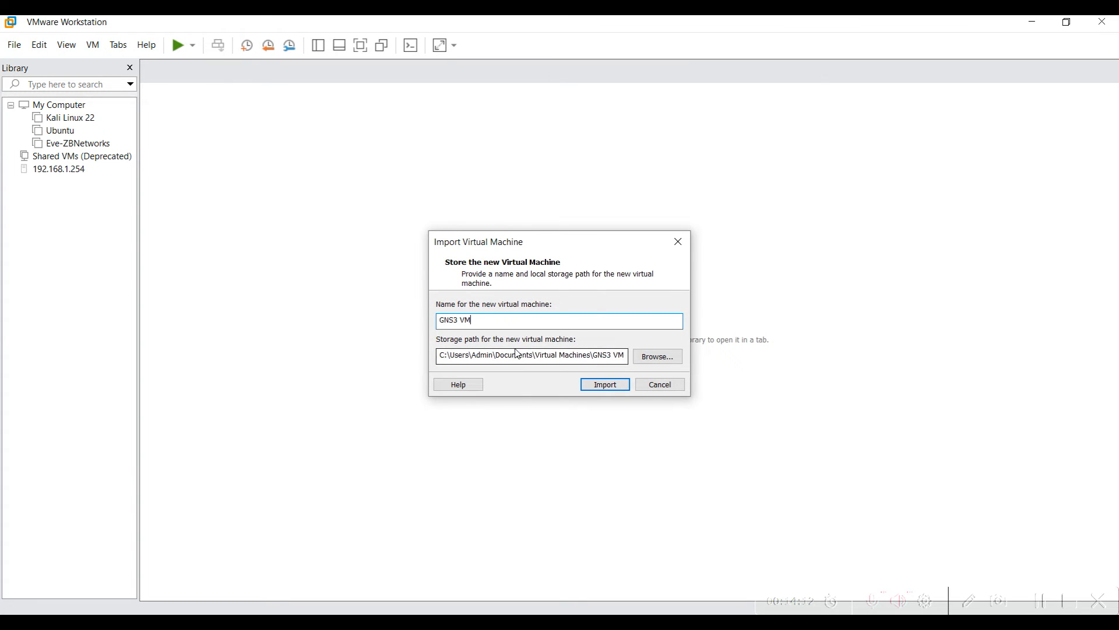
Cancel the import and reopen GNS3 VM.ova via File > Open from Downloads\Compressed\GNS3.VM.VirtualBox.2.2.38
{"action": "left_click", "coordinate": [658, 384]}
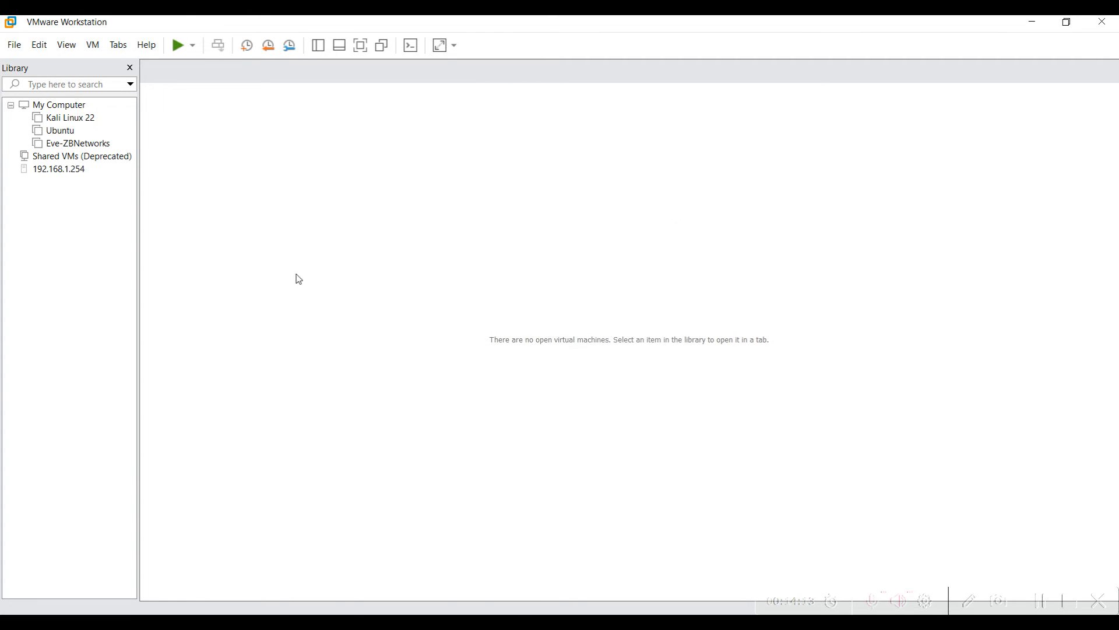
{"action": "left_click", "coordinate": [55, 107]}
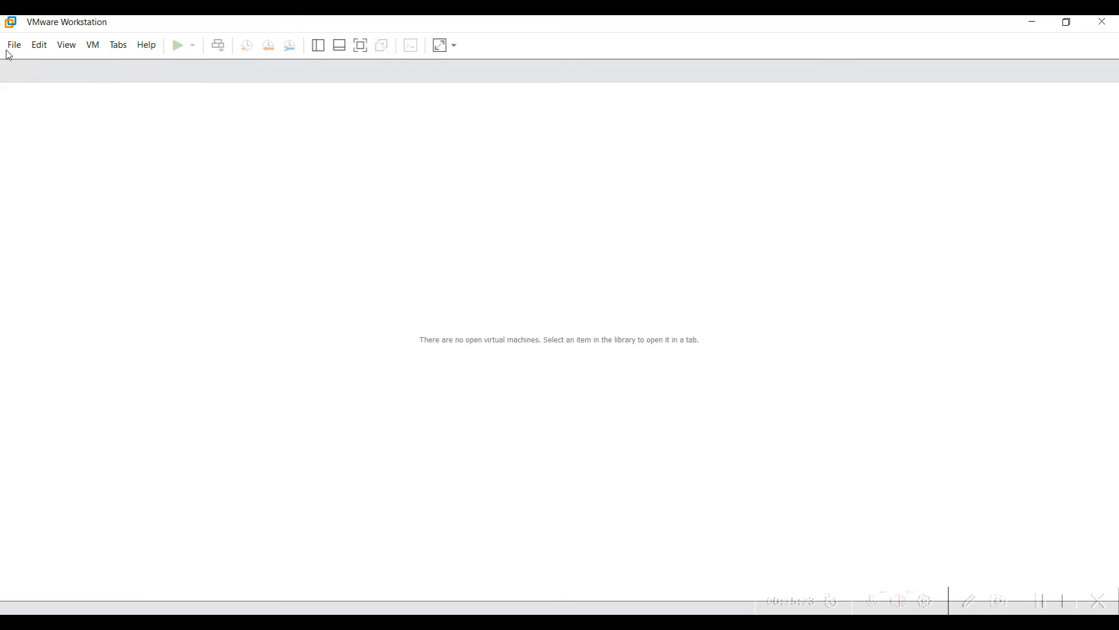
{"action": "left_click", "coordinate": [14, 46]}
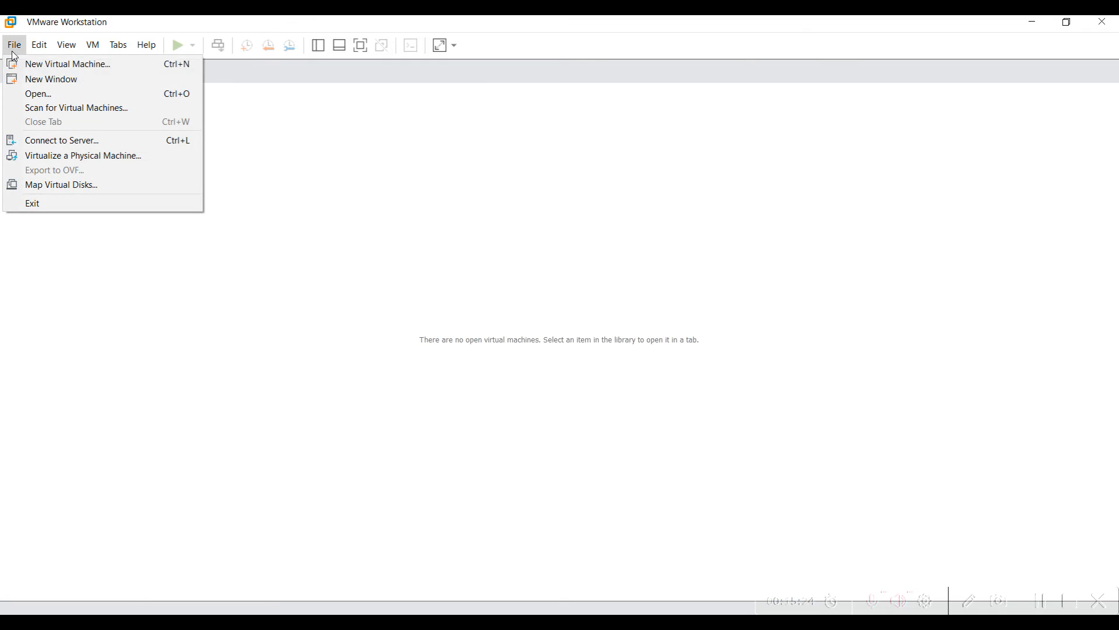
{"action": "left_click", "coordinate": [45, 99]}
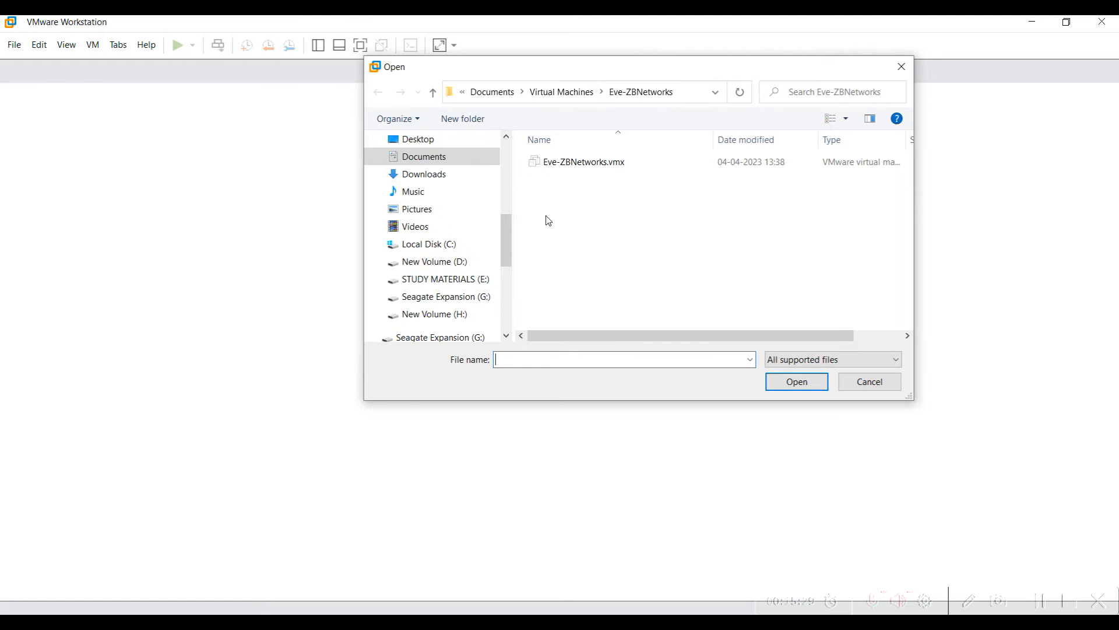
{"action": "left_click", "coordinate": [428, 175]}
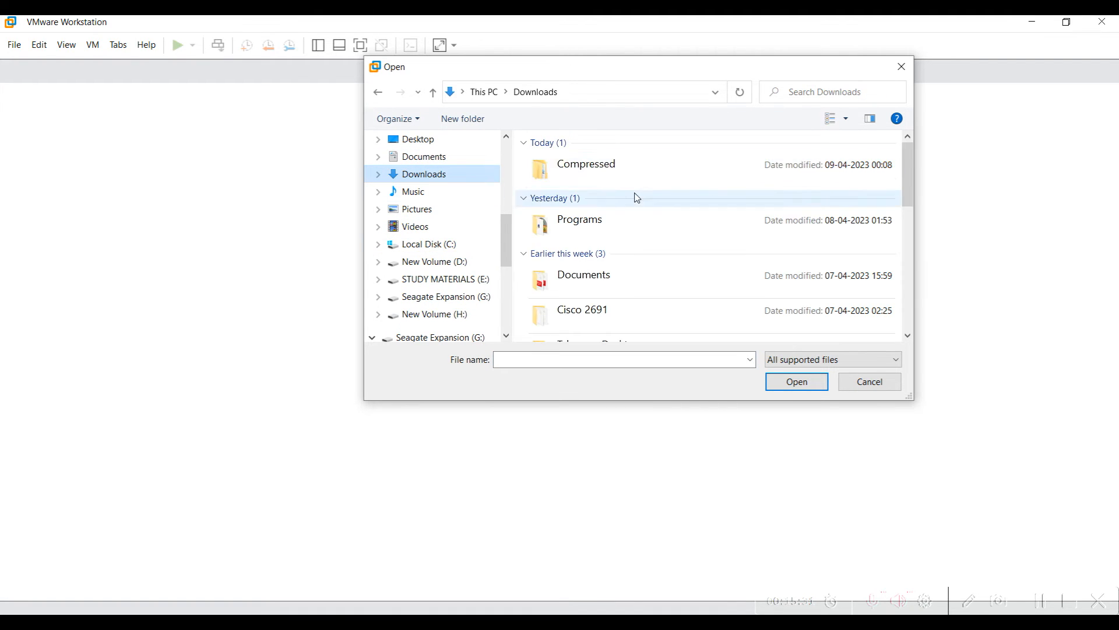
{"action": "double_click", "coordinate": [599, 176]}
{"action": "double_click", "coordinate": [587, 169]}
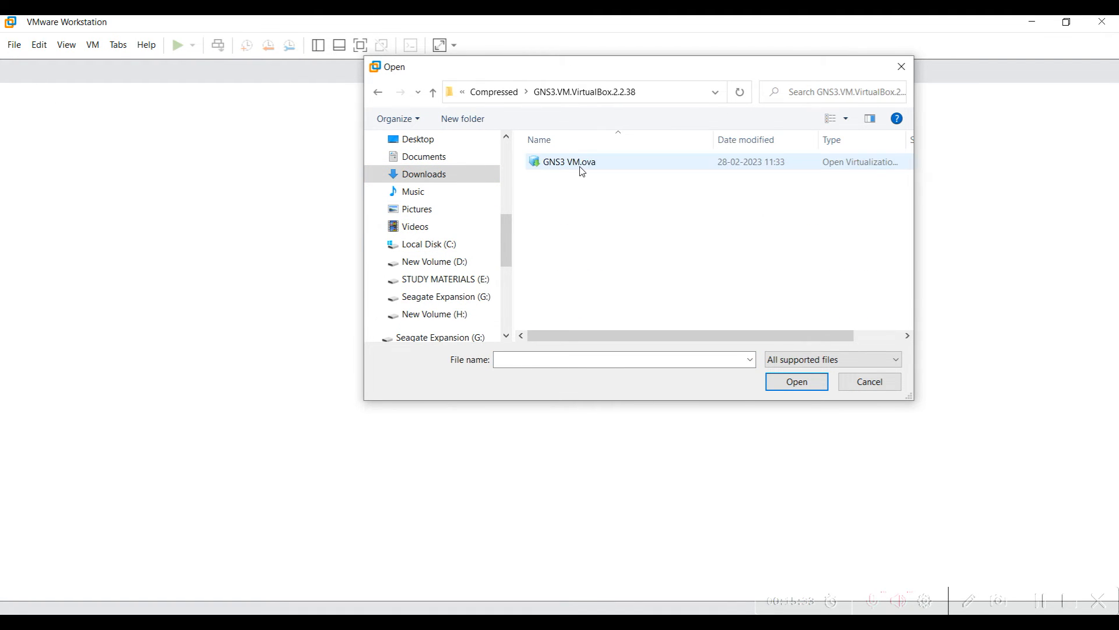
{"action": "double_click", "coordinate": [579, 171]}
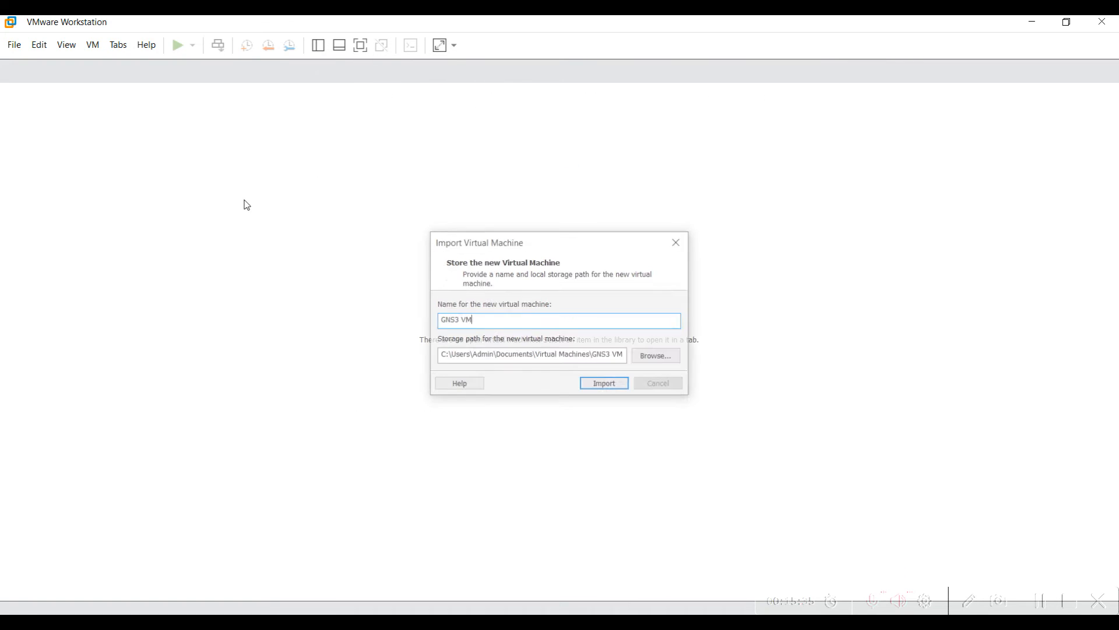
{"action": "mouse_move", "coordinate": [450, 246]}
{"action": "left_mouse_down"}
{"action": "mouse_move", "coordinate": [540, 251]}
{"action": "mouse_move", "coordinate": [445, 224]}
{"action": "left_mouse_up"}
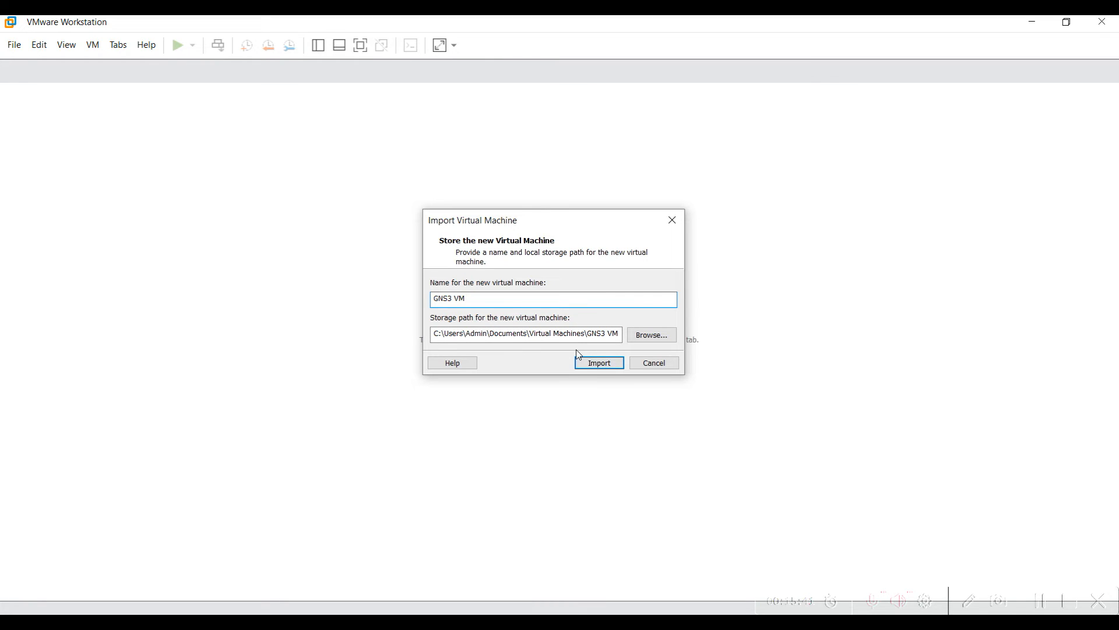
Inspect the default Documents\Virtual Machines storage path in the import dialog
{"action": "left_click_drag", "start_coordinate": [547, 336], "coordinate": [613, 333]}
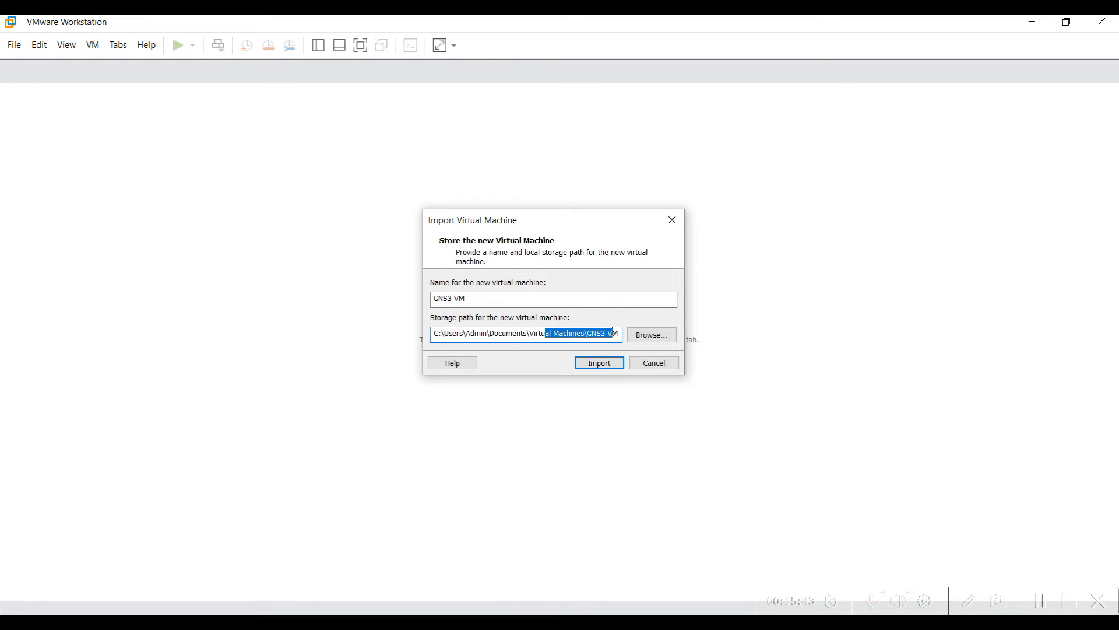
{"action": "left_click_drag", "start_coordinate": [518, 336], "coordinate": [587, 336]}
{"action": "left_click", "coordinate": [565, 336]}
{"action": "left_click_drag", "start_coordinate": [494, 336], "coordinate": [607, 335]}
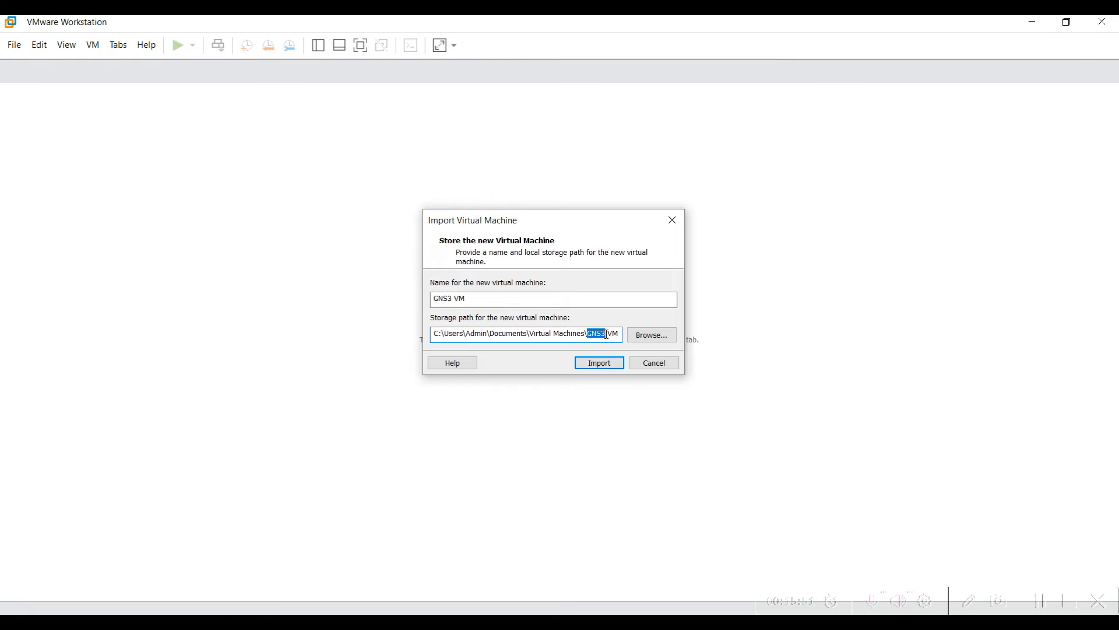
Import the GNS3 VM, retrying past the OVF compliance failure, then return to Chrome
{"action": "left_click", "coordinate": [588, 365]}
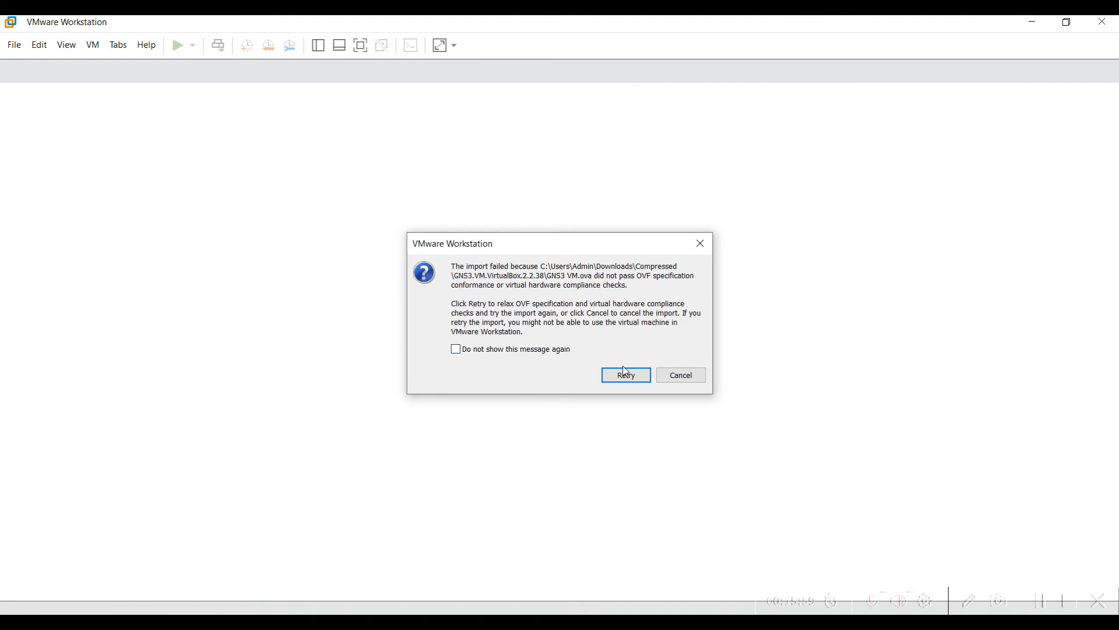
{"action": "left_click", "coordinate": [630, 382]}
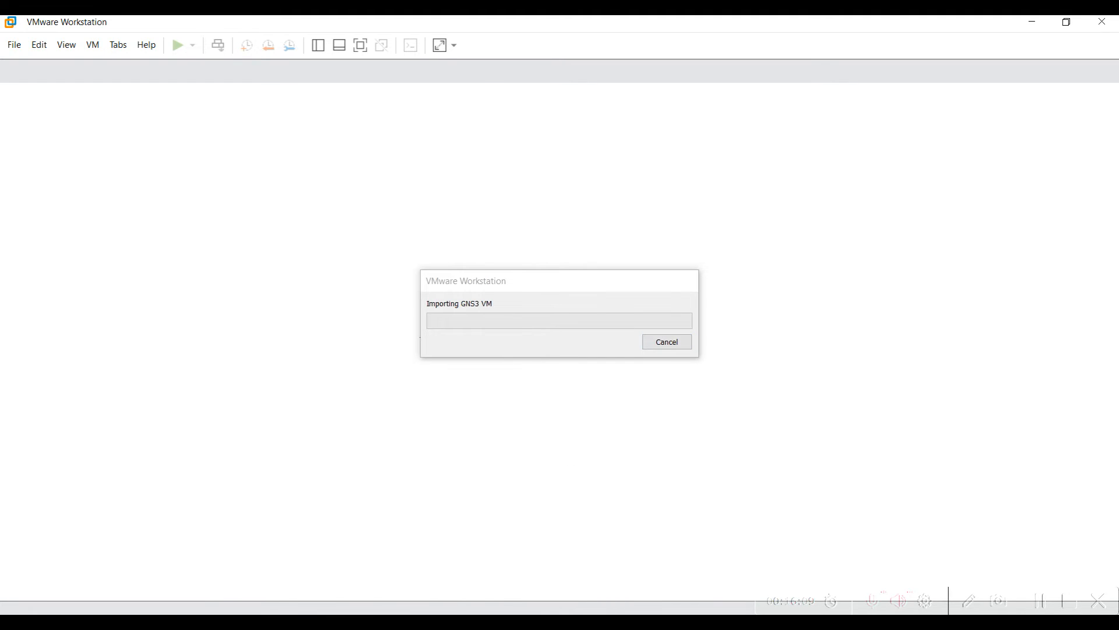
{"action": "mouse_move", "coordinate": [481, 621]}
{"action": "left_click", "coordinate": [527, 580]}
Download the GNS3 VM 2.2.38 zip for VMware Workstation from gns3.com via IDM
{"action": "left_click", "coordinate": [117, 29]}
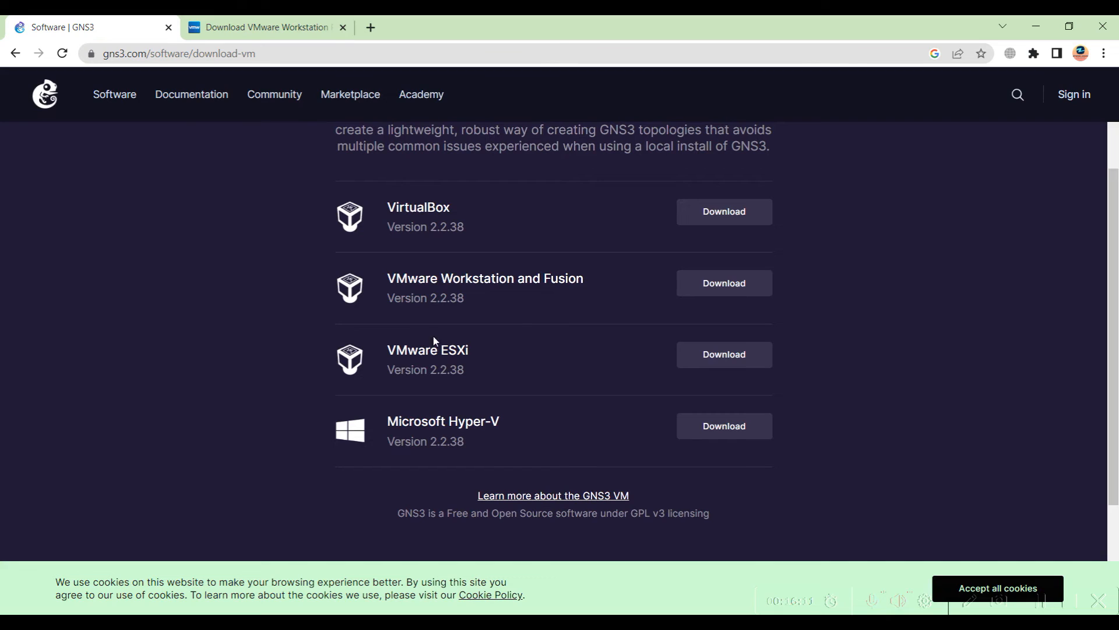
{"action": "left_click_drag", "start_coordinate": [481, 301], "coordinate": [387, 299]}
{"action": "left_click", "coordinate": [732, 287]}
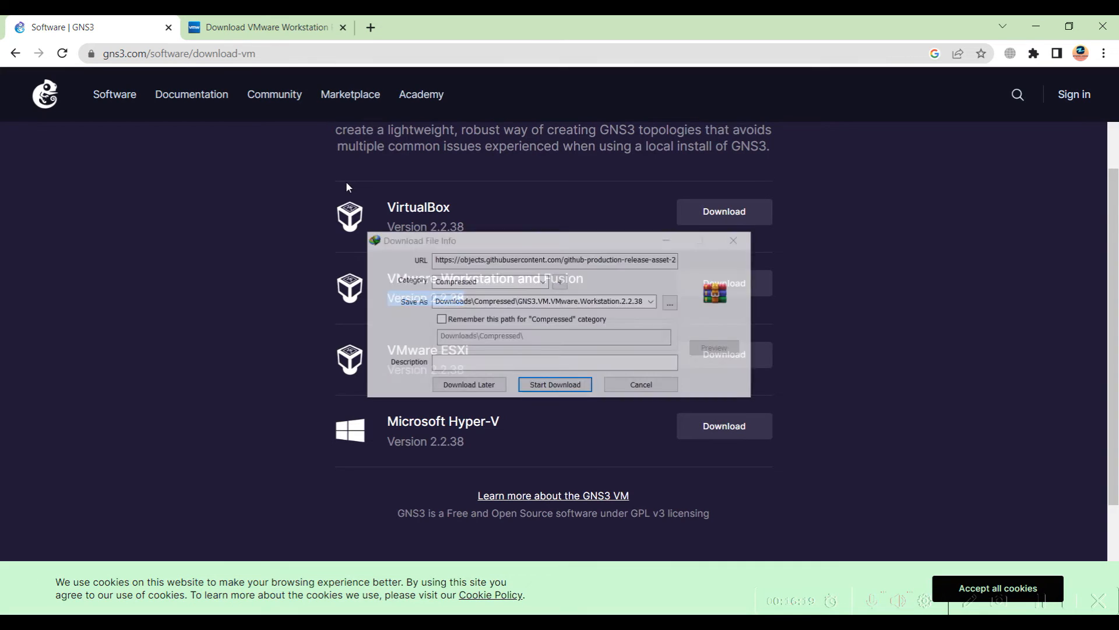
{"action": "left_click", "coordinate": [555, 386]}
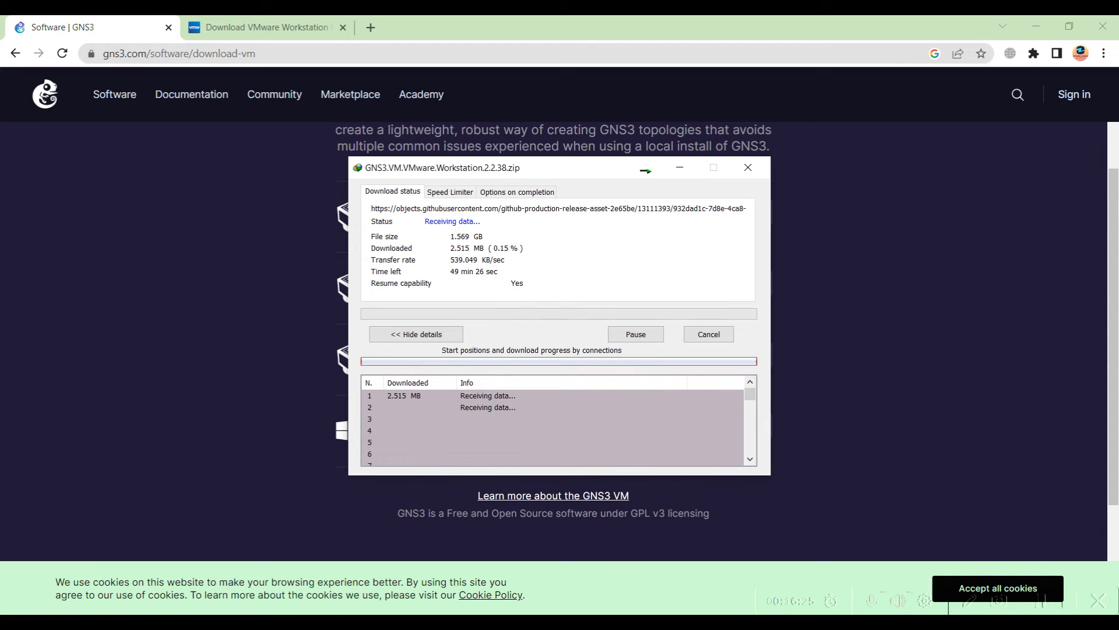
Check the download in Internet Download Manager's main window, then minimise it
{"action": "left_click", "coordinate": [931, 622]}
{"action": "left_click", "coordinate": [903, 603]}
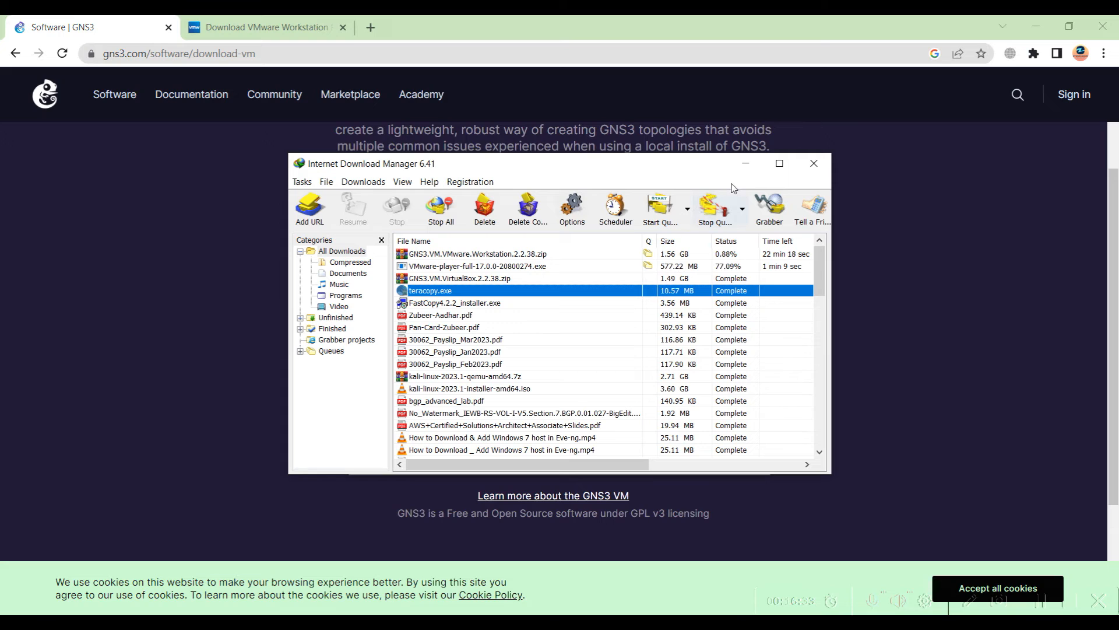
{"action": "left_click", "coordinate": [746, 164]}
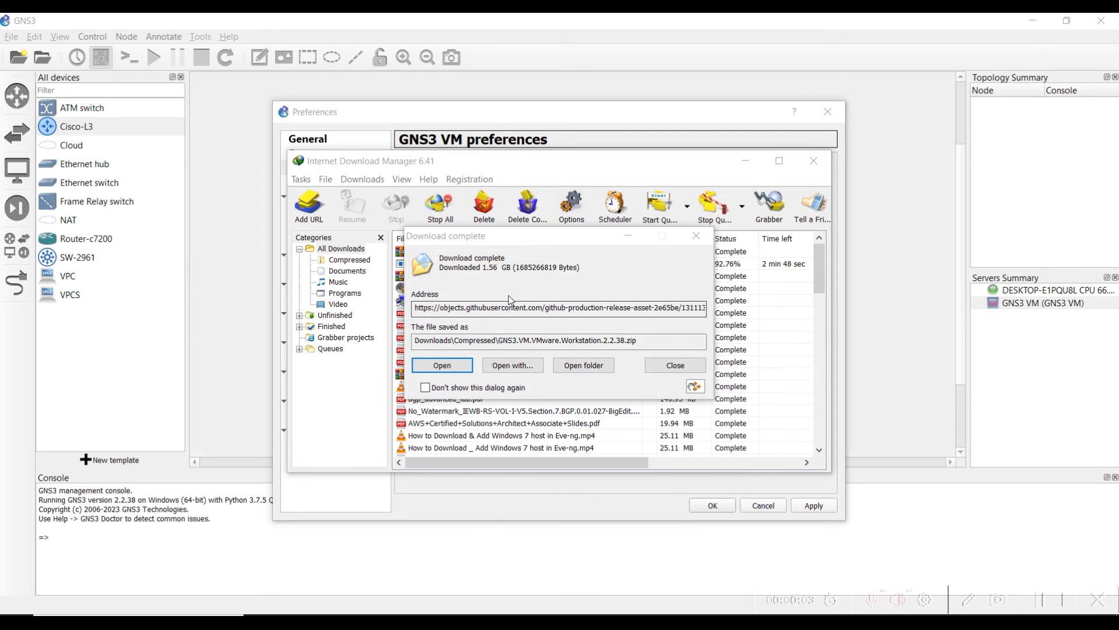
Open the Compressed folder holding GNS3.VM.VMware.Workstation.2.2.38.zip from the download-complete notice
{"action": "left_click_drag", "start_coordinate": [515, 344], "coordinate": [636, 342]}
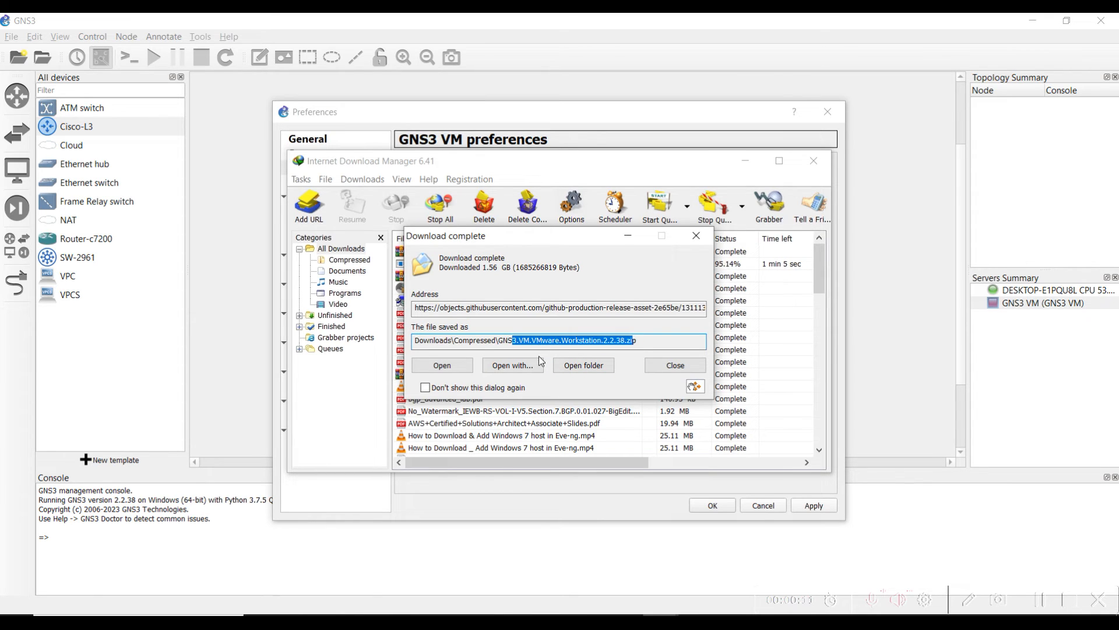
{"action": "left_click", "coordinate": [599, 367]}
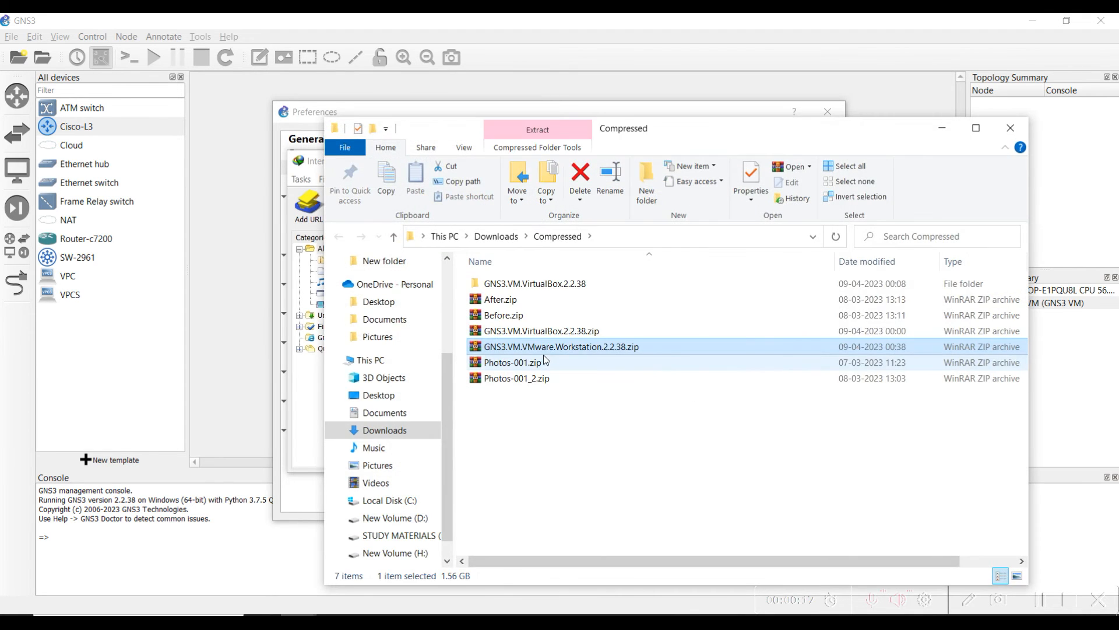
Delete the old GNS3.VM.VirtualBox.2.2.38 folder
{"action": "left_click", "coordinate": [519, 285]}
{"action": "key", "text": "Delete"}
{"action": "key", "text": "Return"}
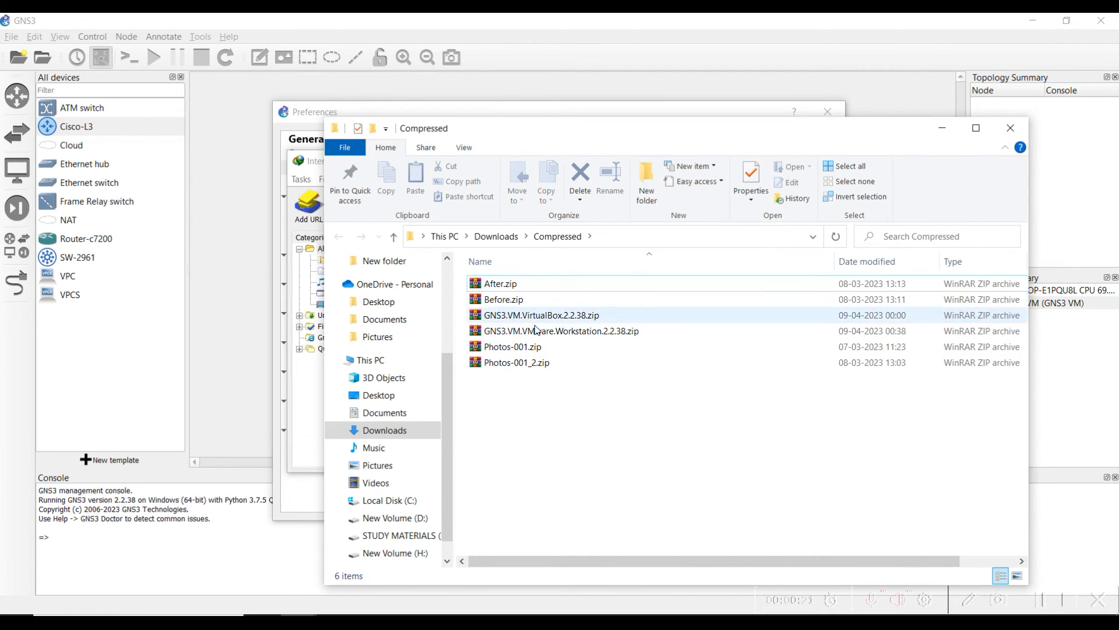
Extract the VMware zip with 7-Zip into a GNS3.VM.VMware.Workstation.2.2.38 folder and open it
{"action": "right_click", "coordinate": [537, 334]}
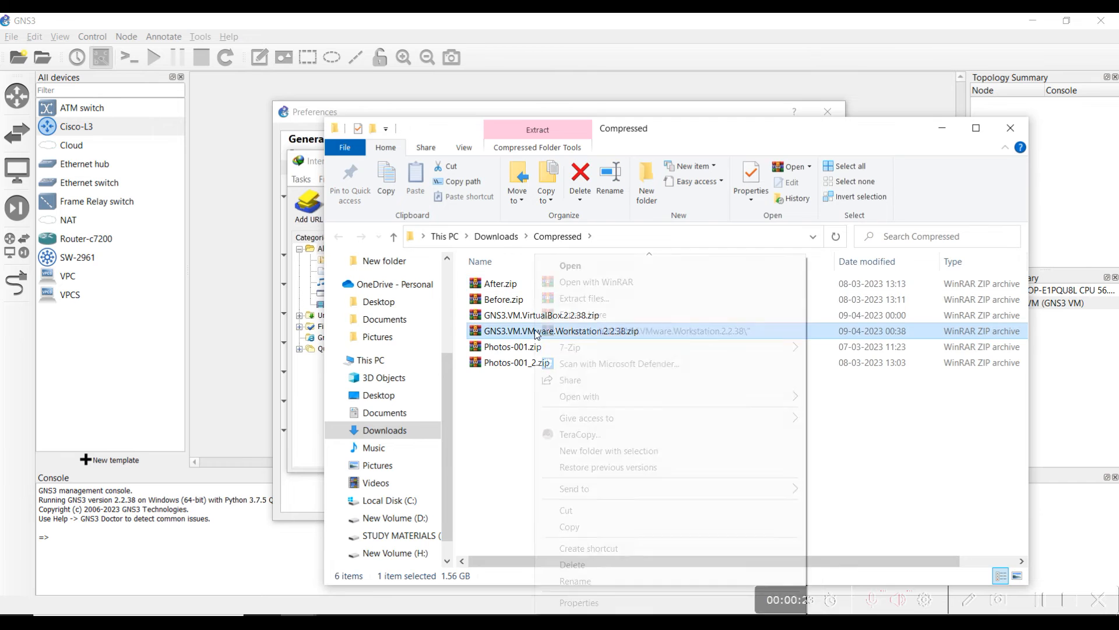
{"action": "left_click", "coordinate": [675, 365]}
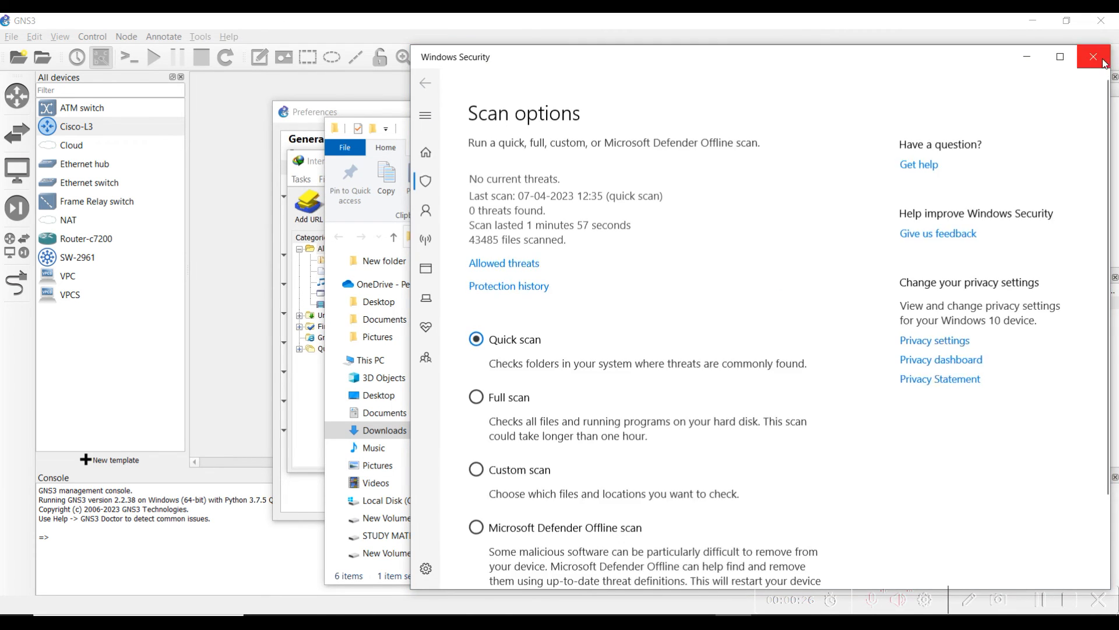
{"action": "left_click", "coordinate": [1093, 57]}
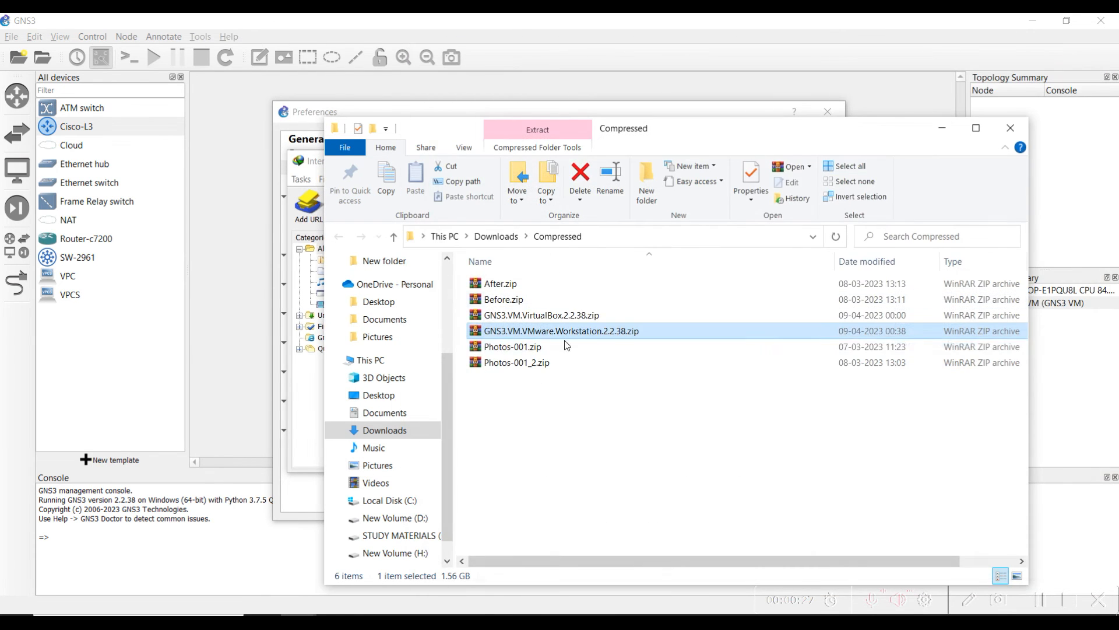
{"action": "right_click", "coordinate": [537, 331]}
{"action": "mouse_move", "coordinate": [799, 347]}
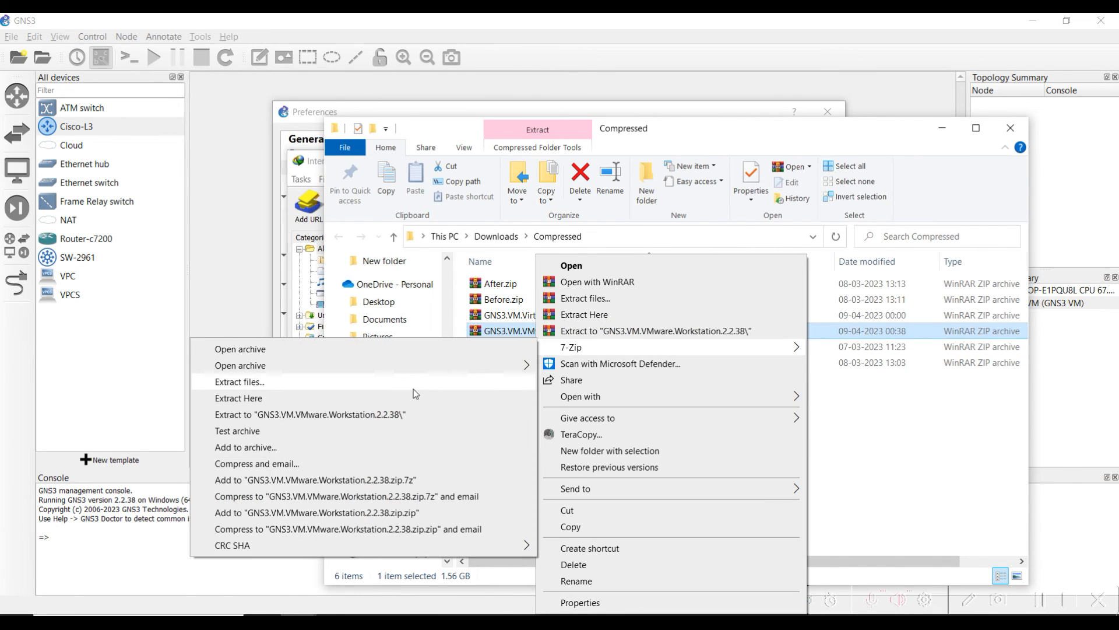
{"action": "left_click", "coordinate": [329, 416]}
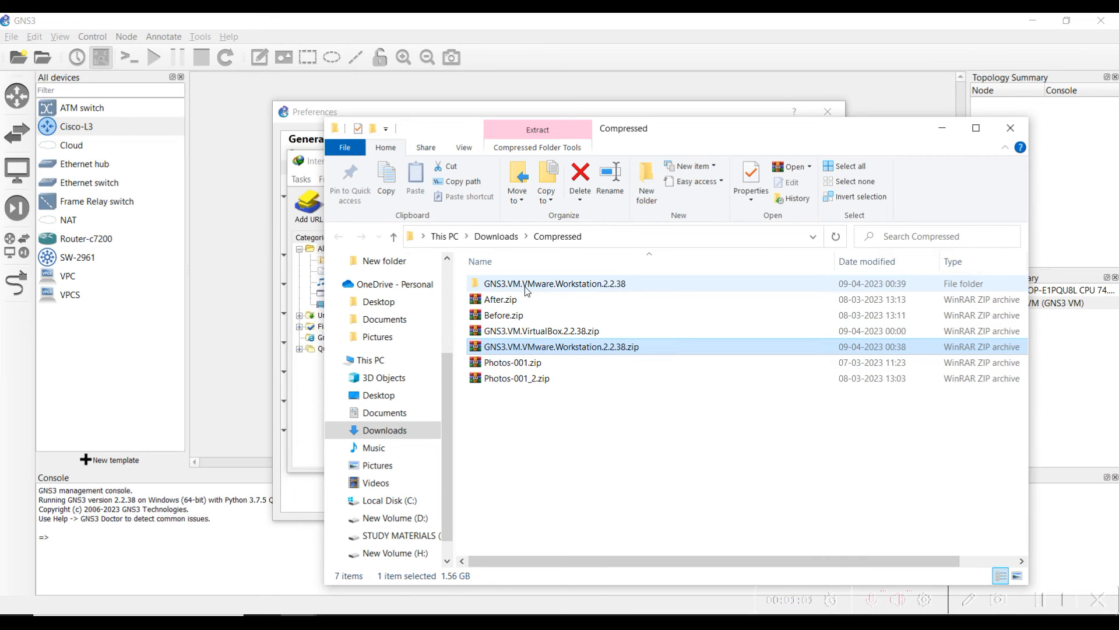
{"action": "double_click", "coordinate": [528, 286]}
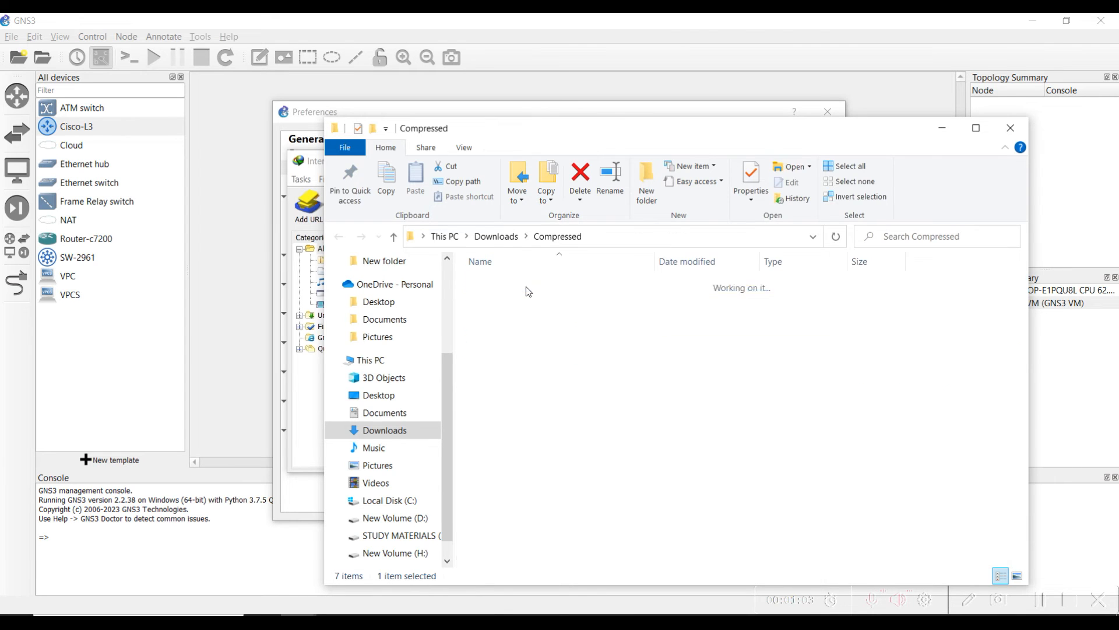
Open GNS3 VM.ova with VMware Workstation from the extracted folder
{"action": "left_click", "coordinate": [517, 285]}
{"action": "right_click", "coordinate": [516, 287]}
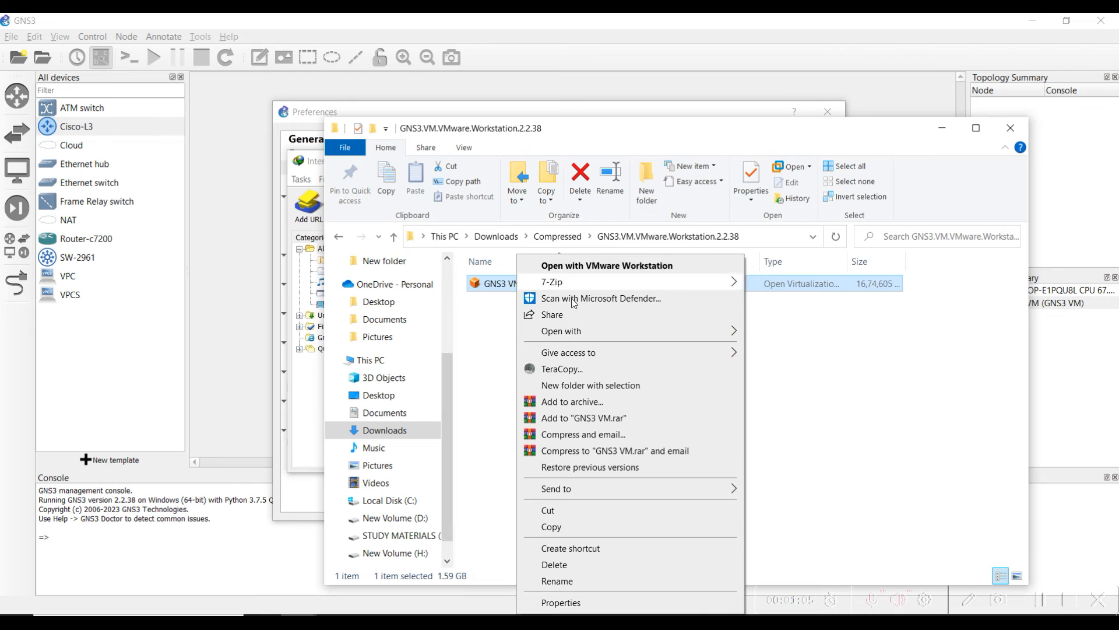
{"action": "mouse_move", "coordinate": [685, 340]}
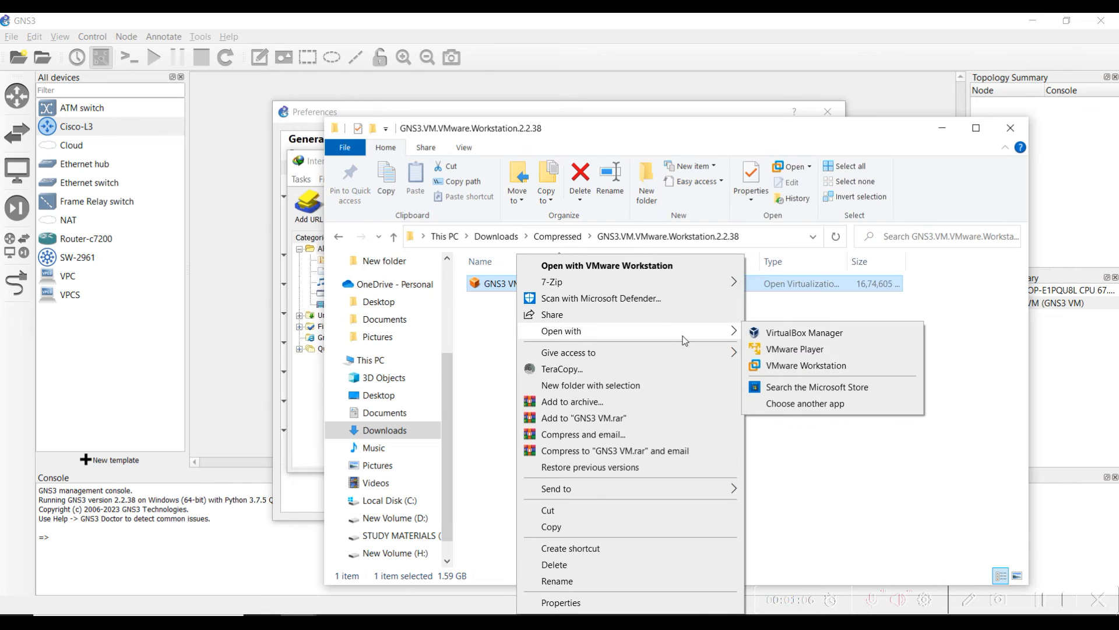
{"action": "left_click", "coordinate": [764, 366]}
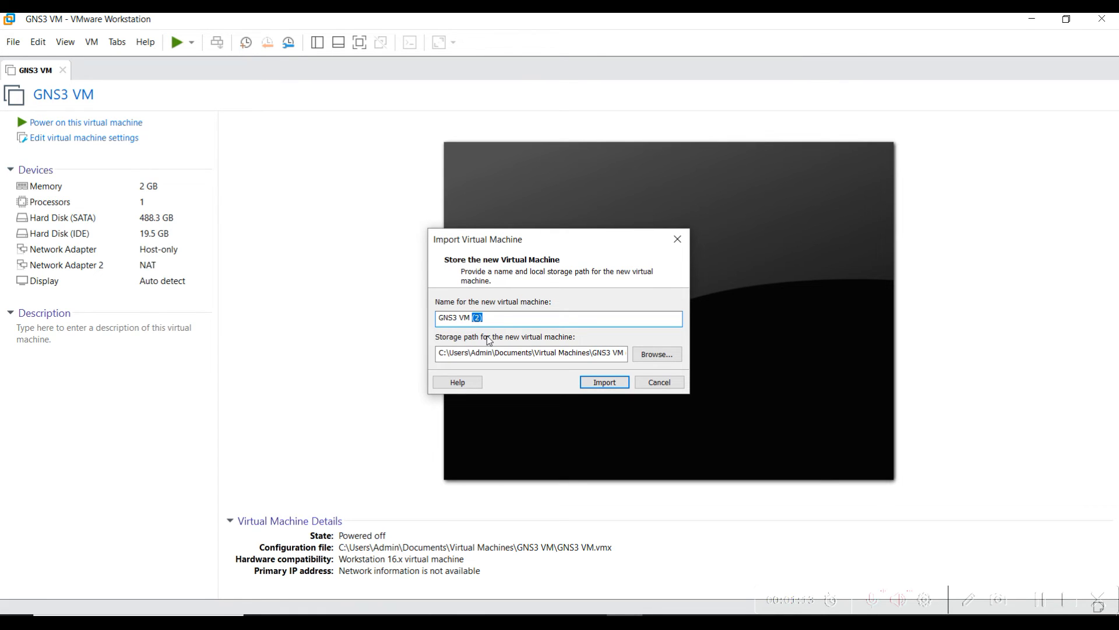
Rename the import to 'GNS3 VM', try importing, and dismiss the path-exists error
{"action": "type", "text": "1"}
{"action": "key", "text": "BackSpace"}
{"action": "key", "text": "BackSpace"}
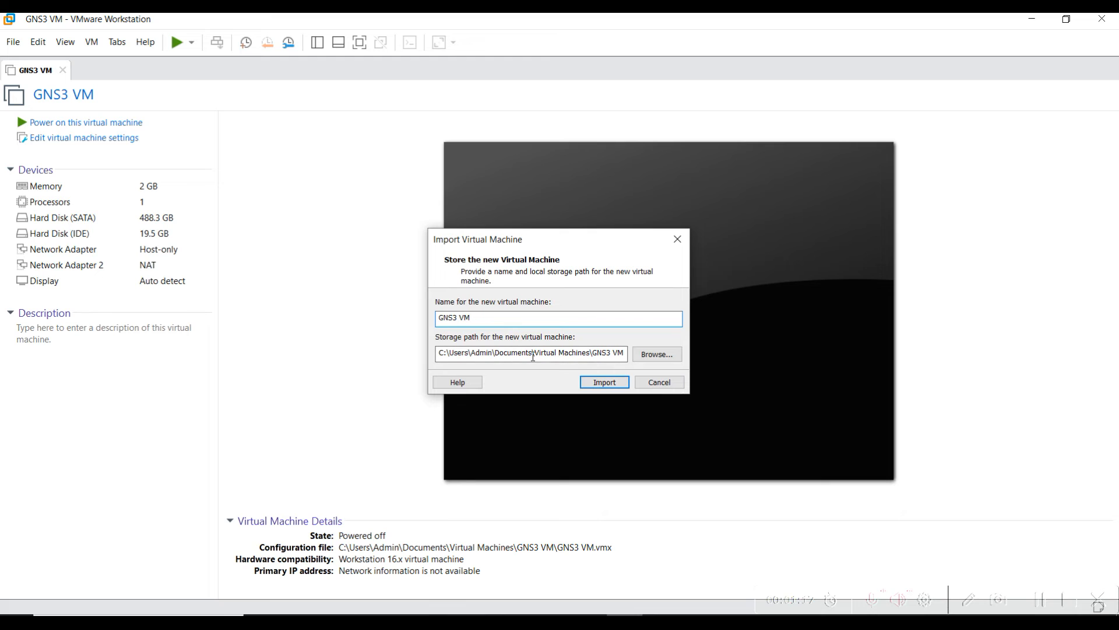
{"action": "left_click", "coordinate": [605, 383]}
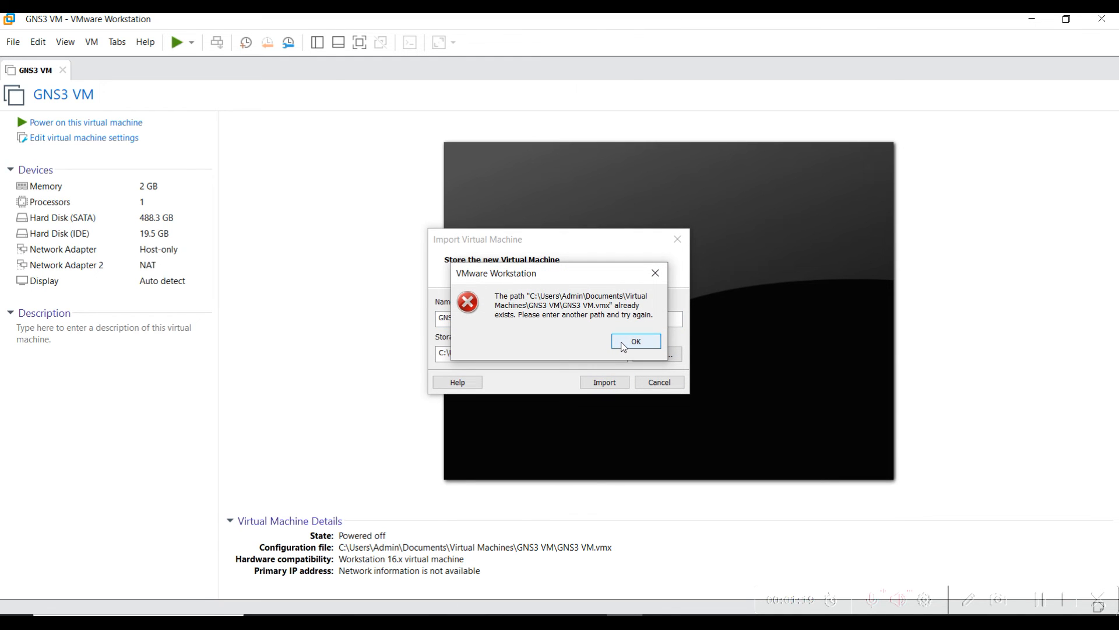
{"action": "left_click", "coordinate": [622, 344]}
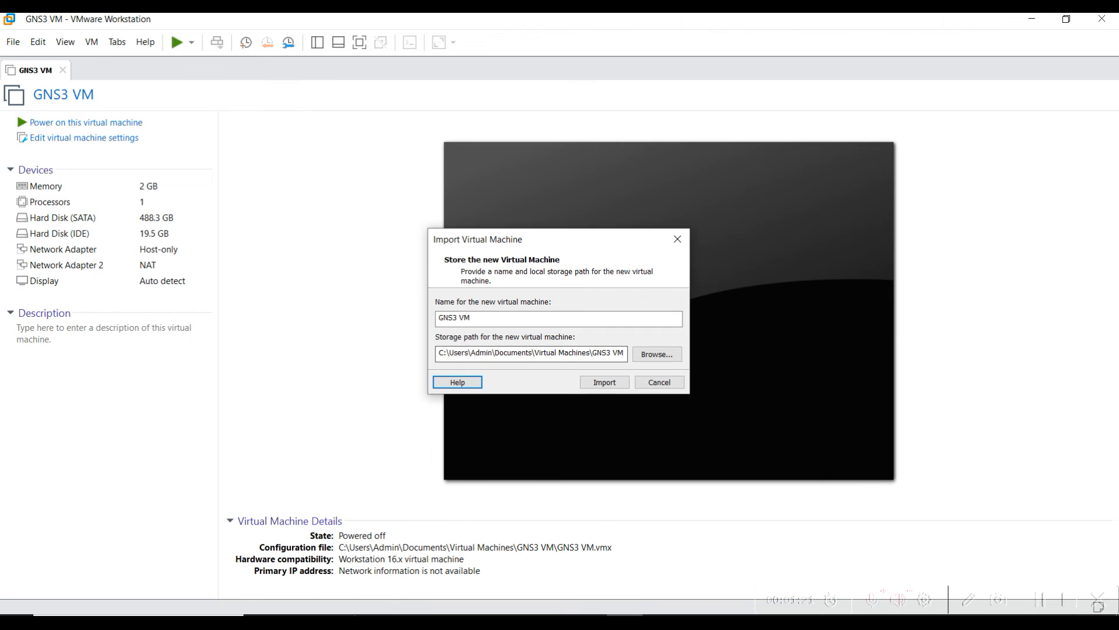
Permanently delete the old GNS3 VM folder in Documents > Virtual Machines, then import GNS3 VM
{"action": "mouse_move", "coordinate": [235, 579]}
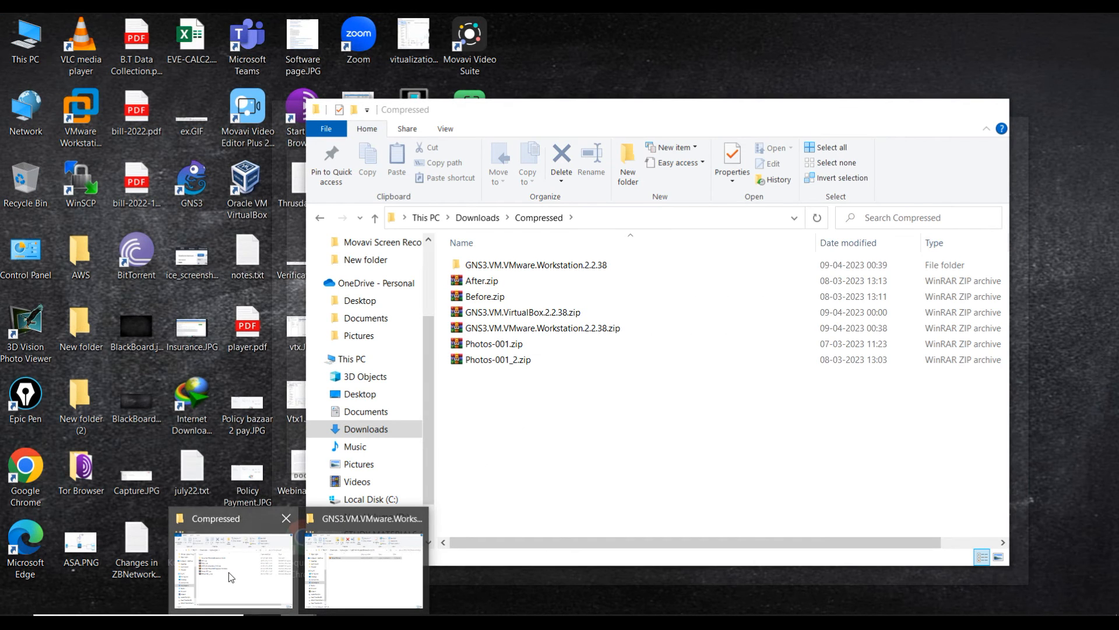
{"action": "left_click", "coordinate": [228, 572]}
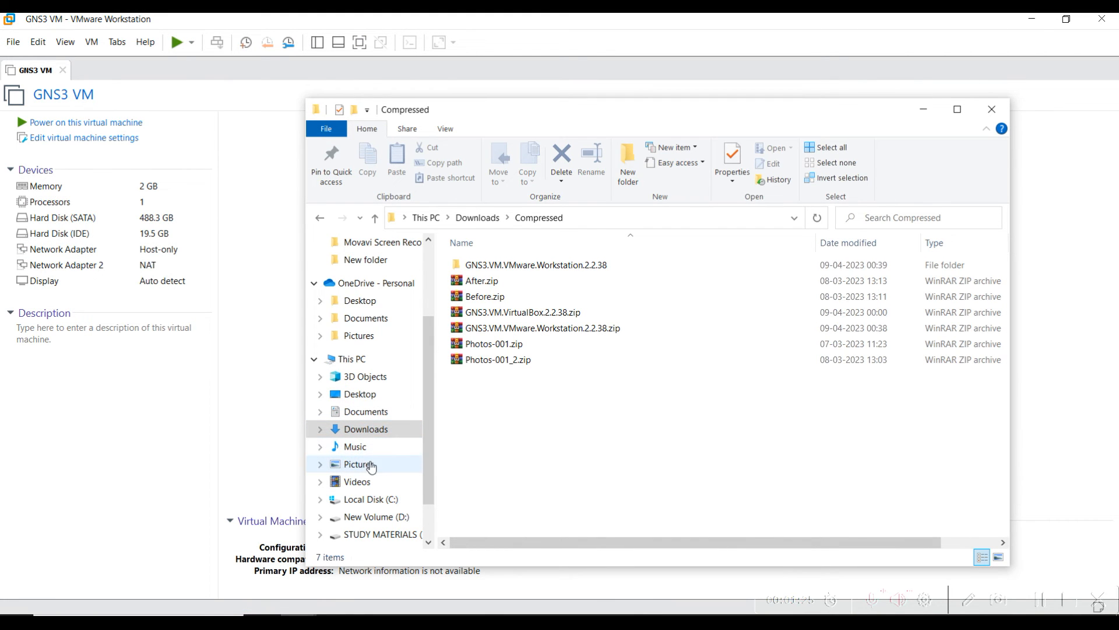
{"action": "left_click", "coordinate": [378, 414]}
{"action": "scroll", "coordinate": [495, 419], "scroll_direction": "down", "scroll_amount": 9}
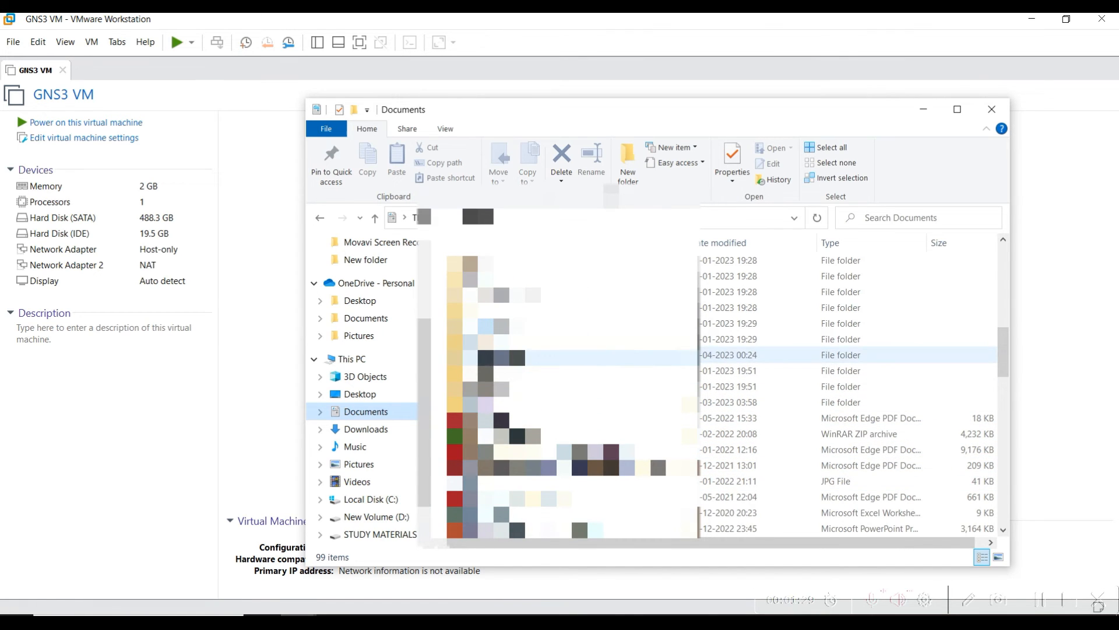
{"action": "double_click", "coordinate": [507, 354]}
{"action": "left_click", "coordinate": [489, 283]}
{"action": "key", "text": "shift+Delete"}
{"action": "key", "text": "Escape"}
{"action": "left_click", "coordinate": [987, 117]}
{"action": "left_click", "coordinate": [590, 382]}
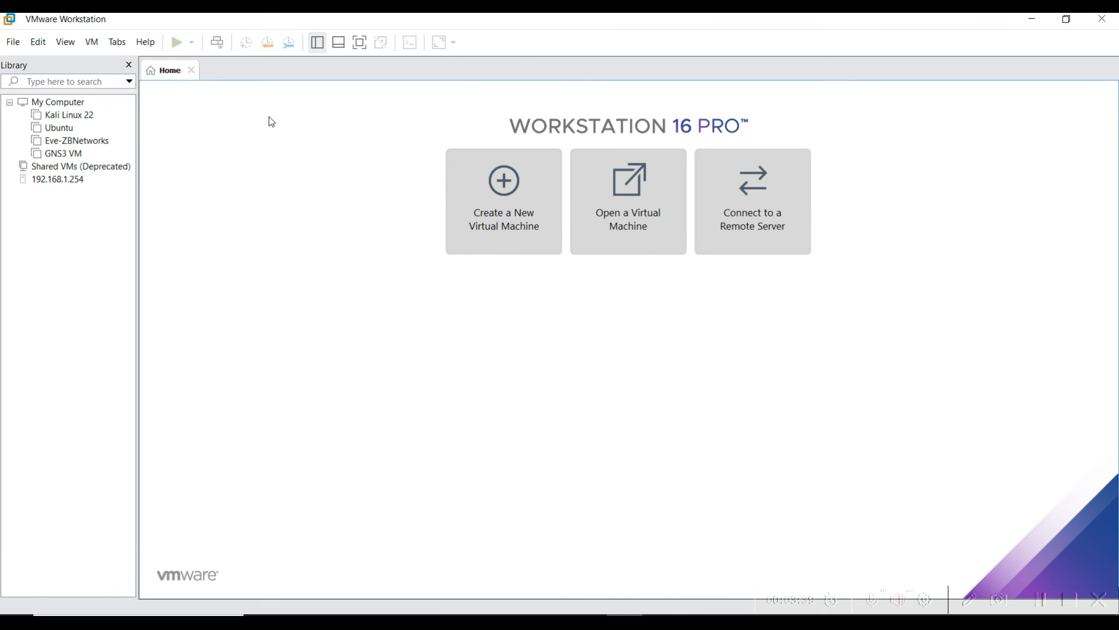
Select the newly imported GNS3 VM in VMware Workstation's library
{"action": "left_click", "coordinate": [63, 154]}
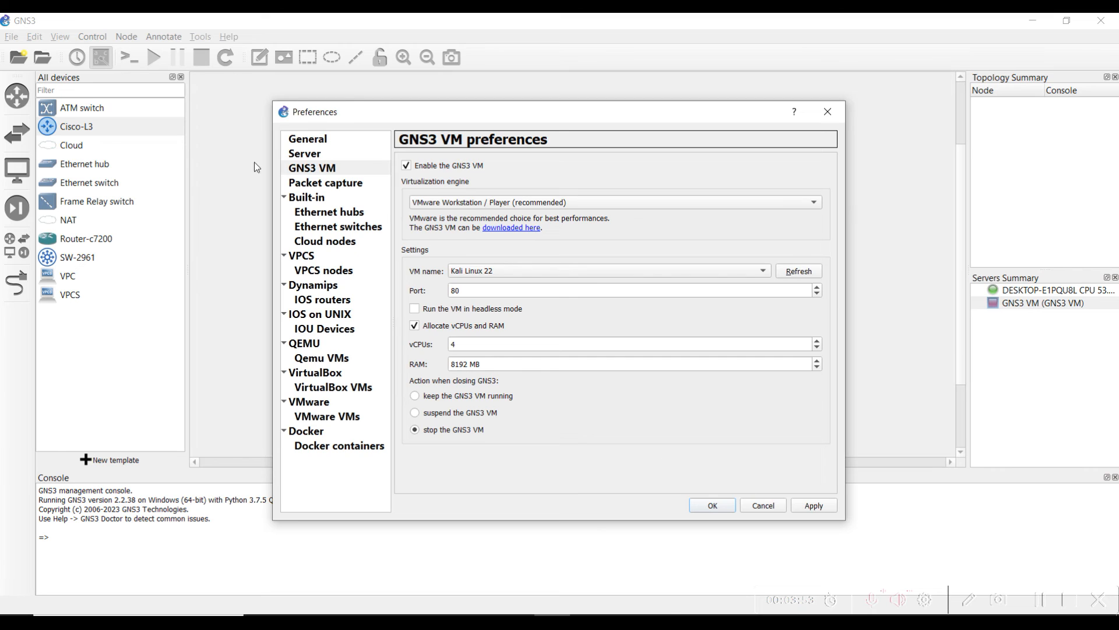
Choose VMware Workstation and GNS3 VM in GNS3 VM preferences; a save error forces cancelling
{"action": "left_click", "coordinate": [315, 170]}
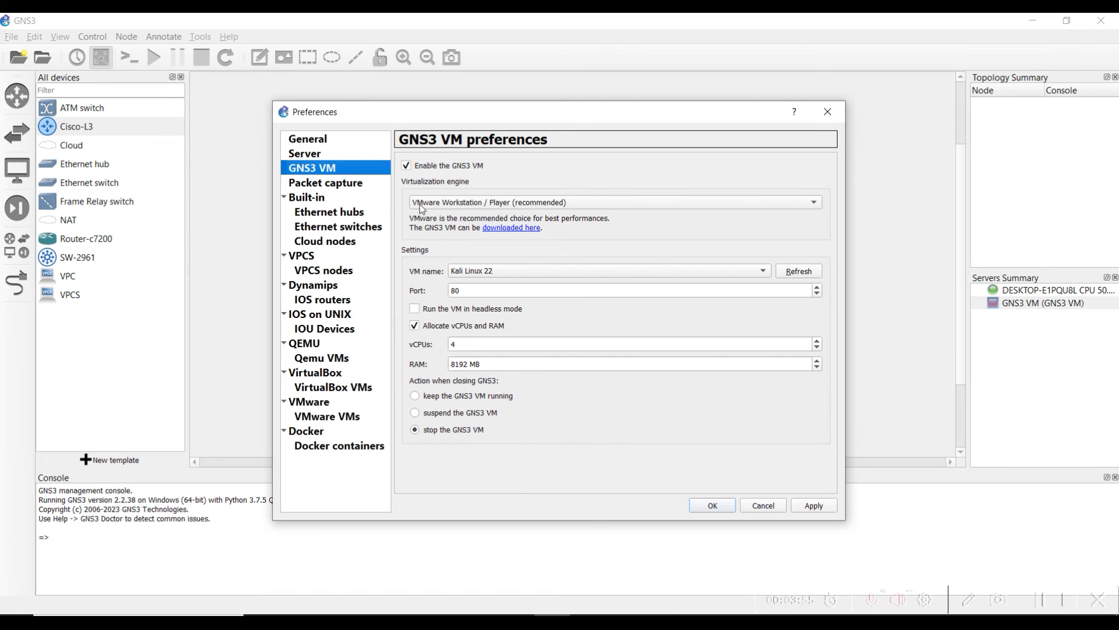
{"action": "left_click", "coordinate": [479, 205]}
{"action": "left_click", "coordinate": [452, 207]}
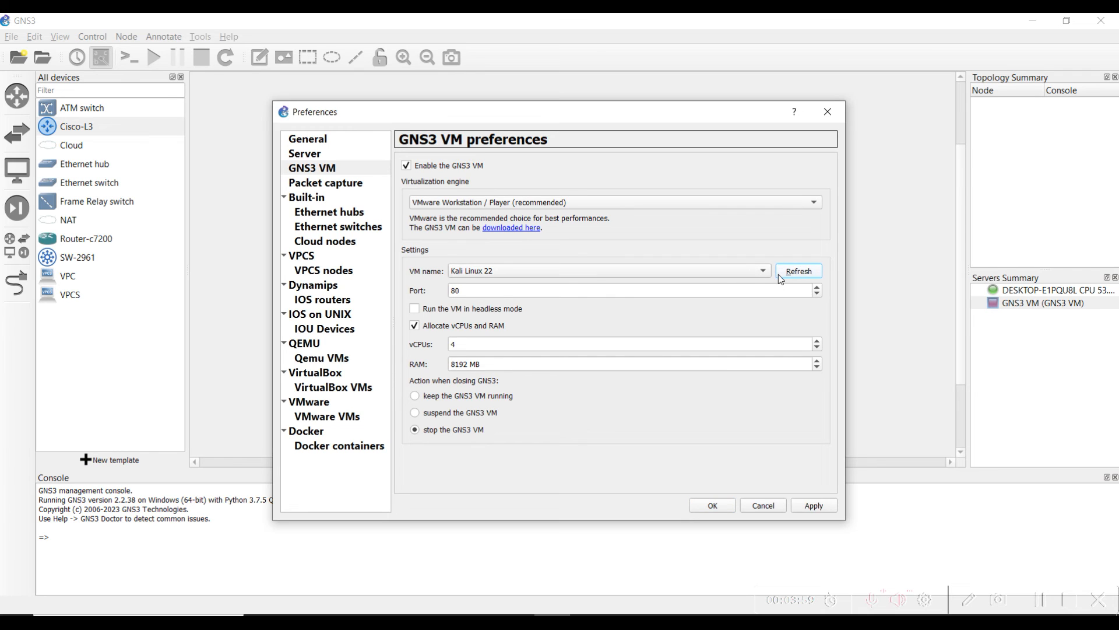
{"action": "left_click", "coordinate": [758, 272]}
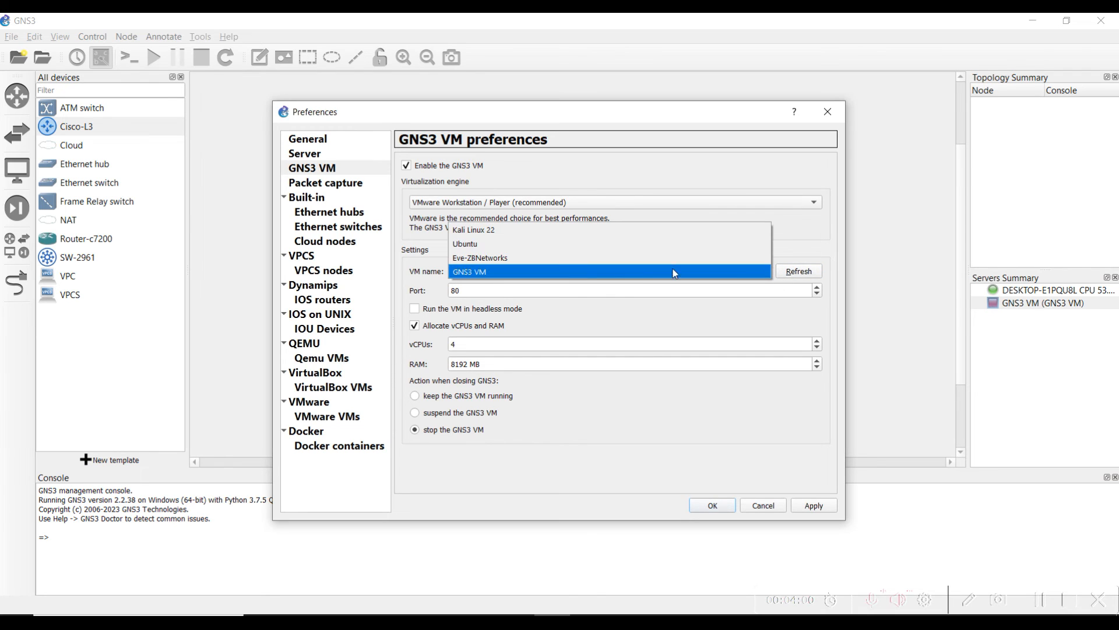
{"action": "left_click", "coordinate": [483, 271]}
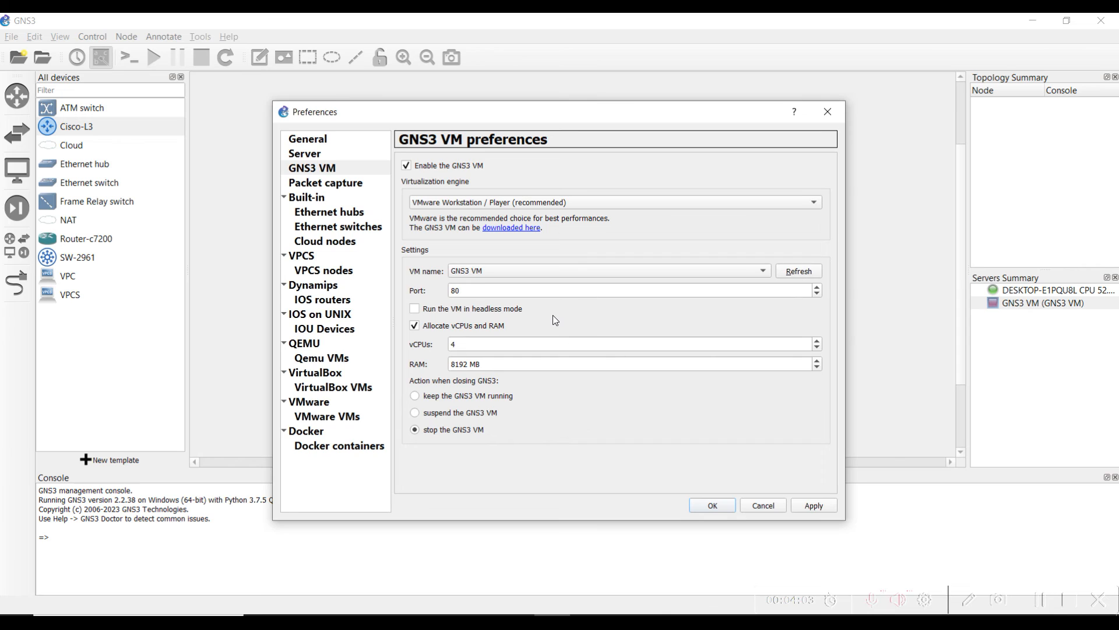
{"action": "left_click", "coordinate": [467, 291]}
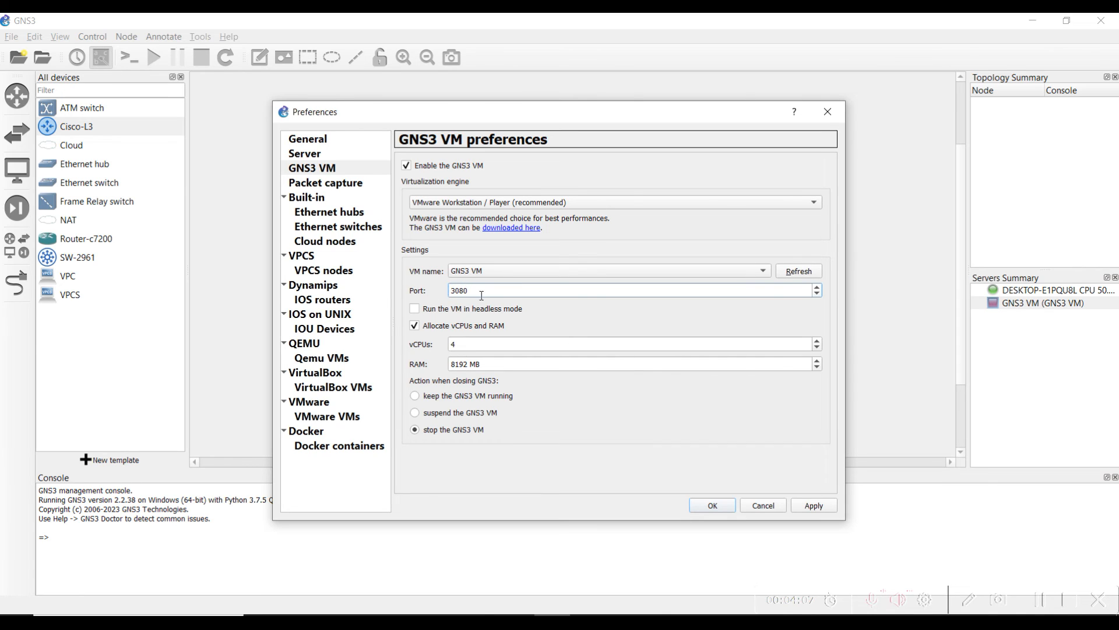
{"action": "left_click", "coordinate": [454, 344]}
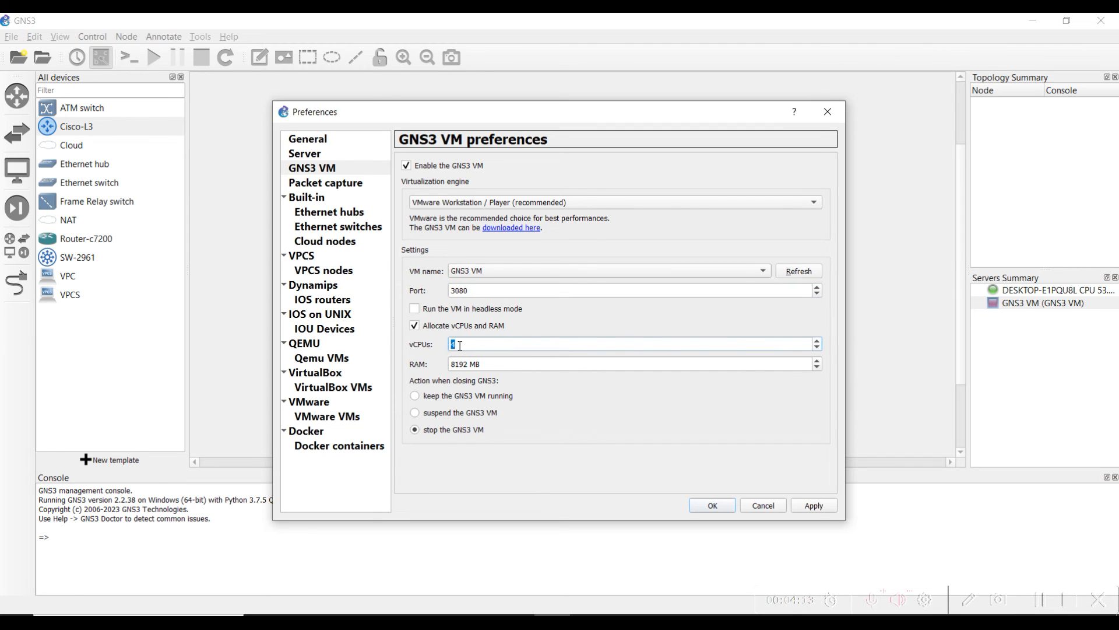
{"action": "left_click", "coordinate": [815, 506]}
{"action": "left_click", "coordinate": [700, 504]}
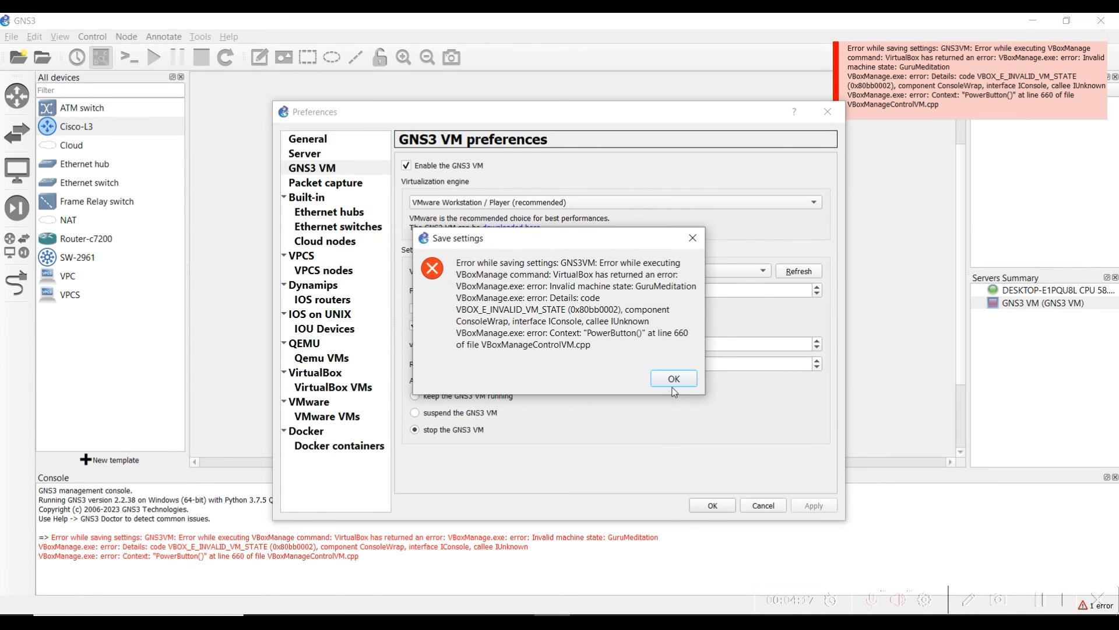
{"action": "left_click", "coordinate": [673, 384]}
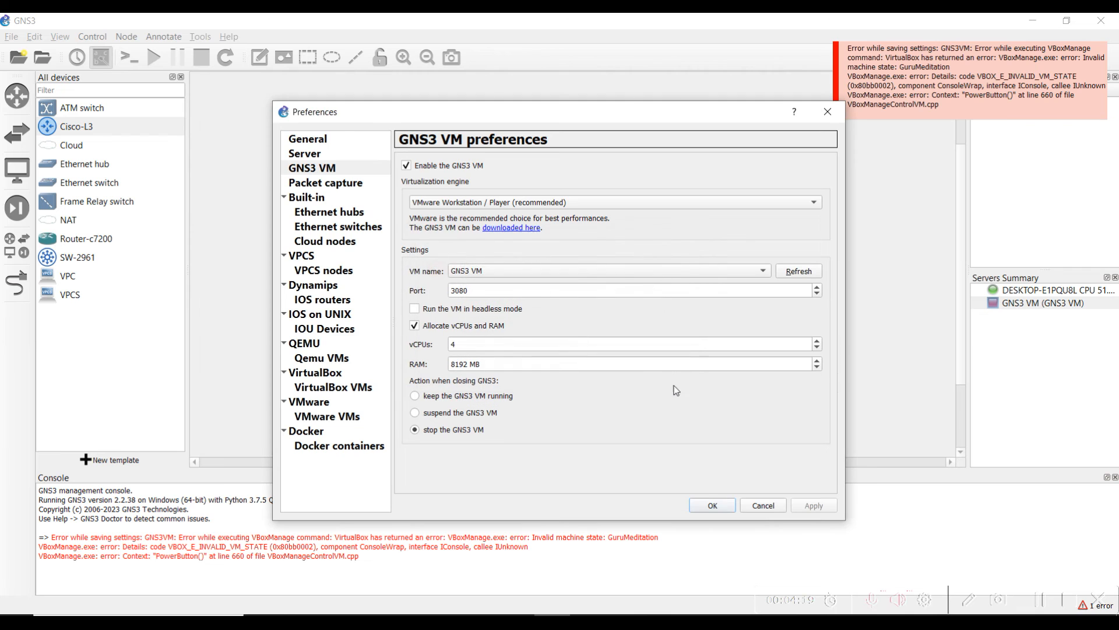
{"action": "left_click", "coordinate": [761, 506]}
Reopen GNS3 VM preferences, keep VMware, change port 3080 to 80, and save
{"action": "left_click", "coordinate": [34, 36]}
{"action": "left_click", "coordinate": [60, 104]}
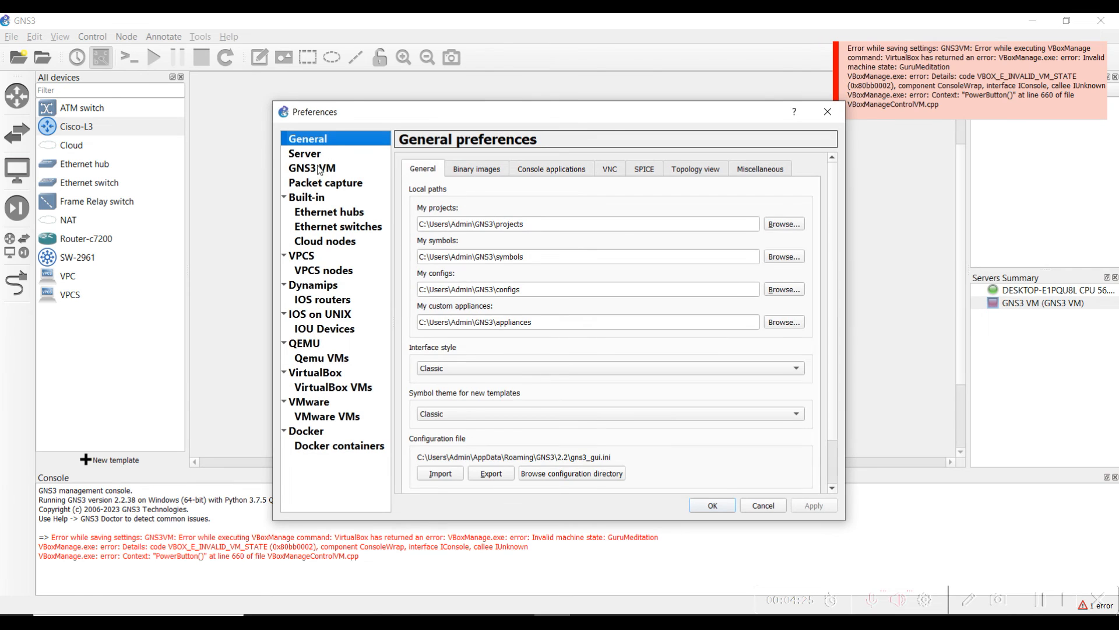
{"action": "left_click", "coordinate": [320, 167]}
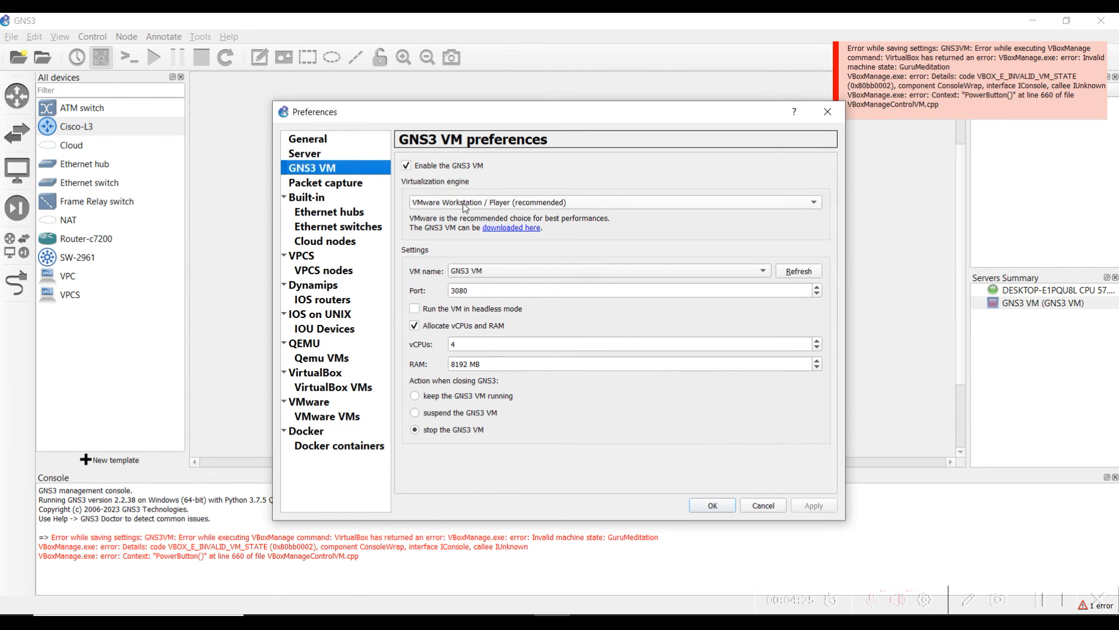
{"action": "left_click", "coordinate": [505, 208]}
{"action": "left_click", "coordinate": [500, 258]}
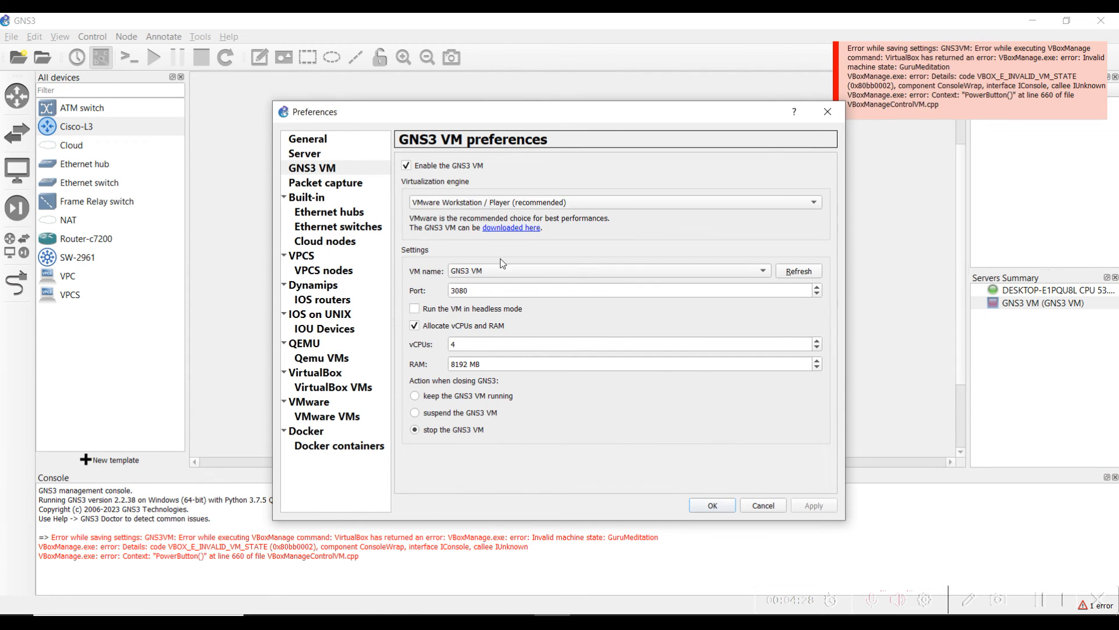
{"action": "left_click", "coordinate": [460, 289]}
{"action": "key", "text": "BackSpace"}
{"action": "key", "text": "BackSpace"}
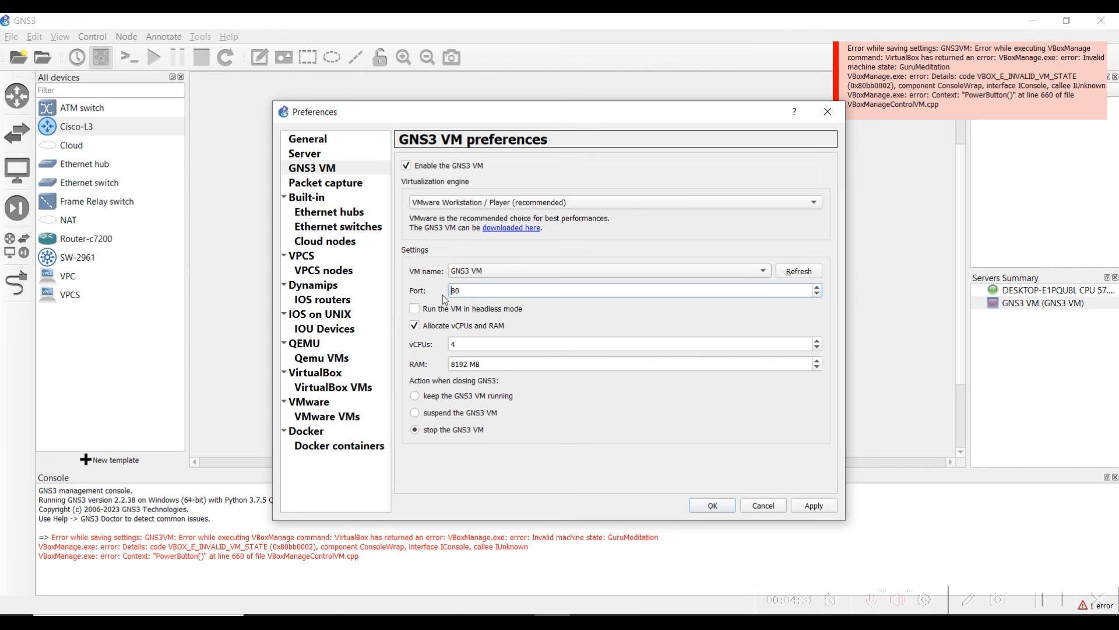
{"action": "left_click", "coordinate": [813, 506]}
{"action": "left_click", "coordinate": [715, 502]}
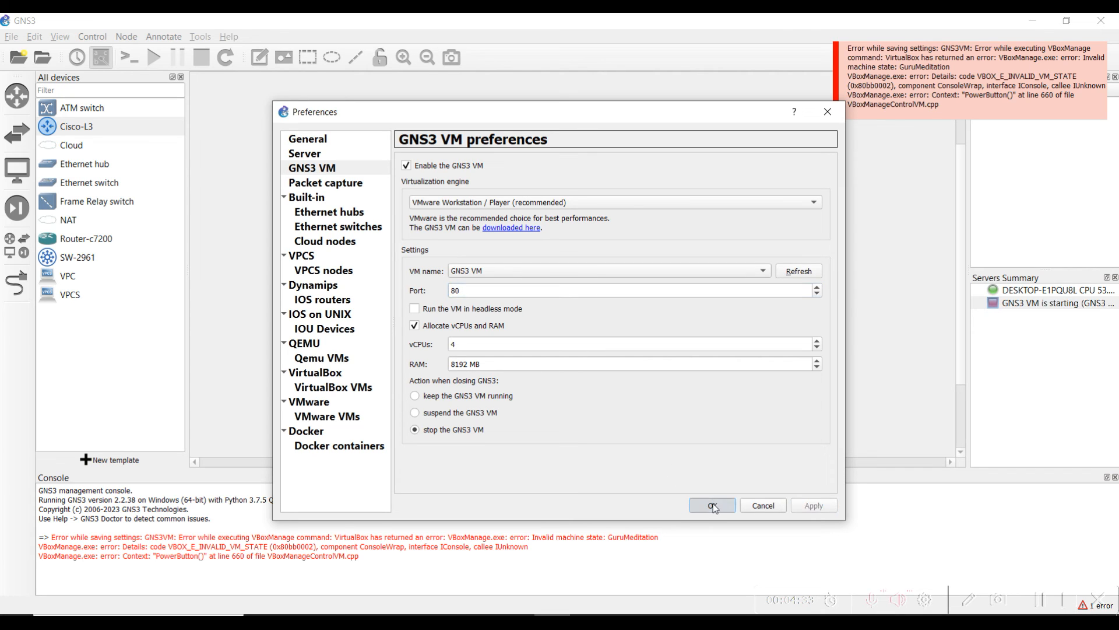
{"action": "key", "text": "alt+Tab"}
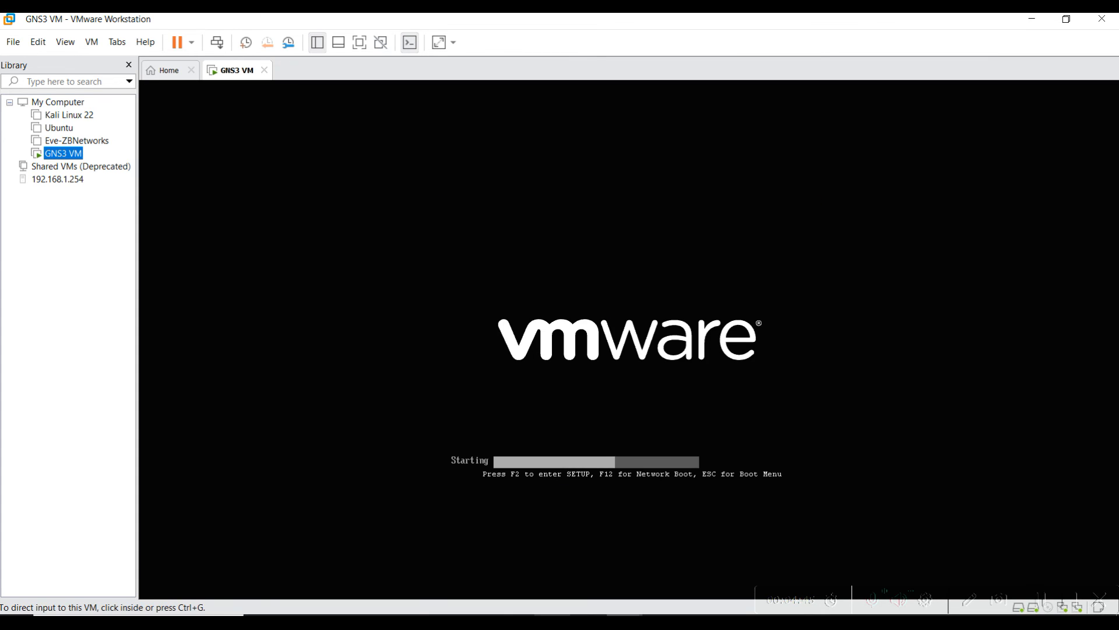
Watch GNS3 VM boot in VMware while checking GNS3, then release input and return
{"action": "left_click", "coordinate": [553, 622]}
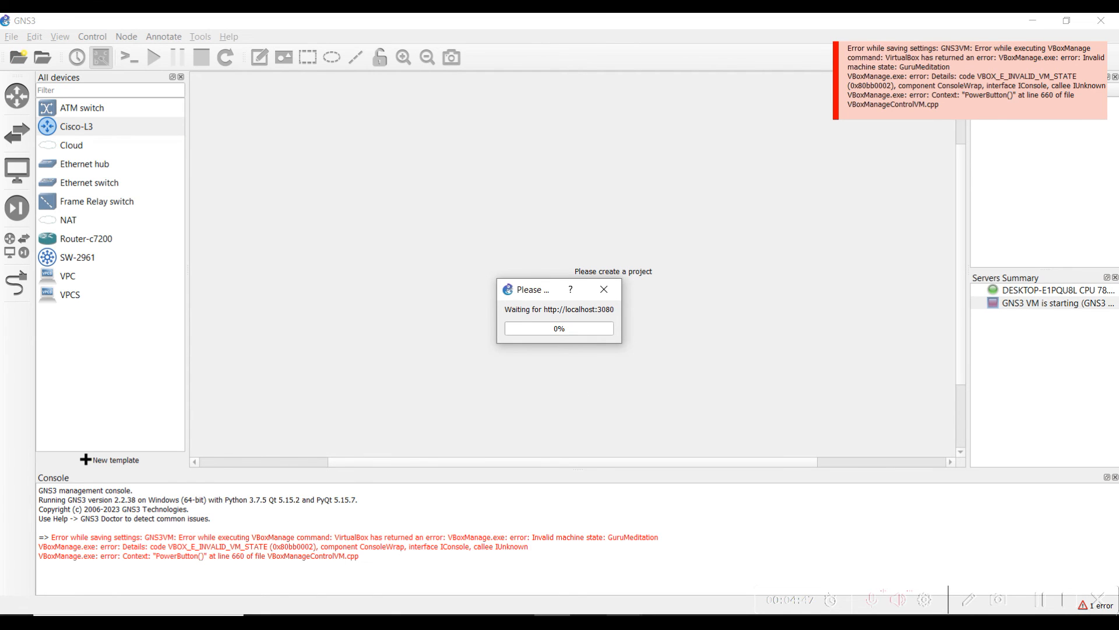
{"action": "mouse_move", "coordinate": [607, 622]}
{"action": "left_click", "coordinate": [666, 543]}
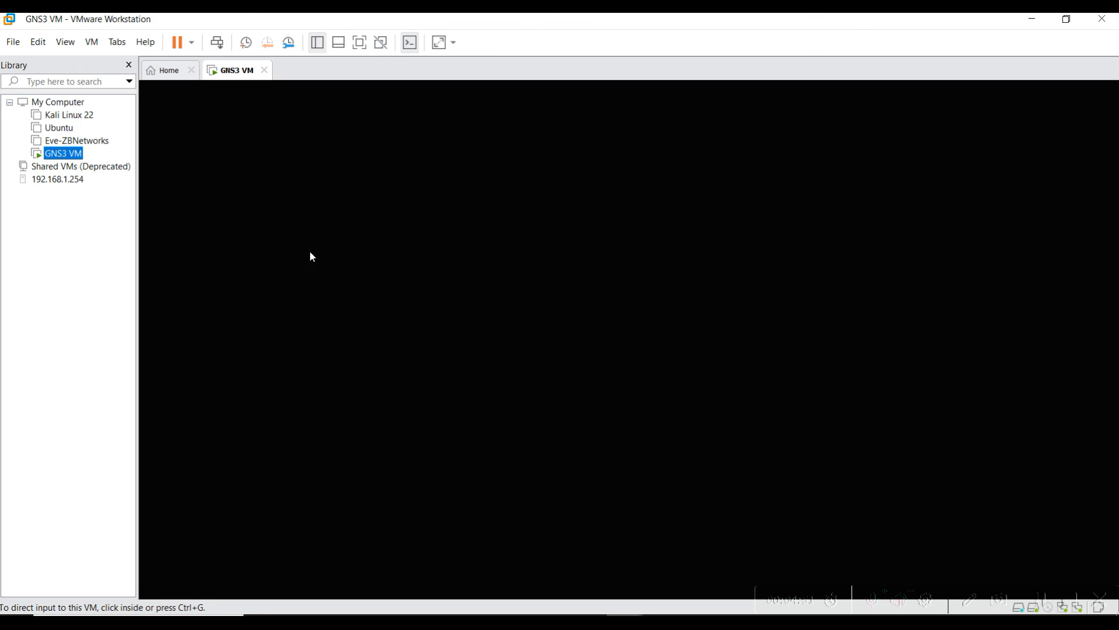
{"action": "left_click", "coordinate": [553, 622]}
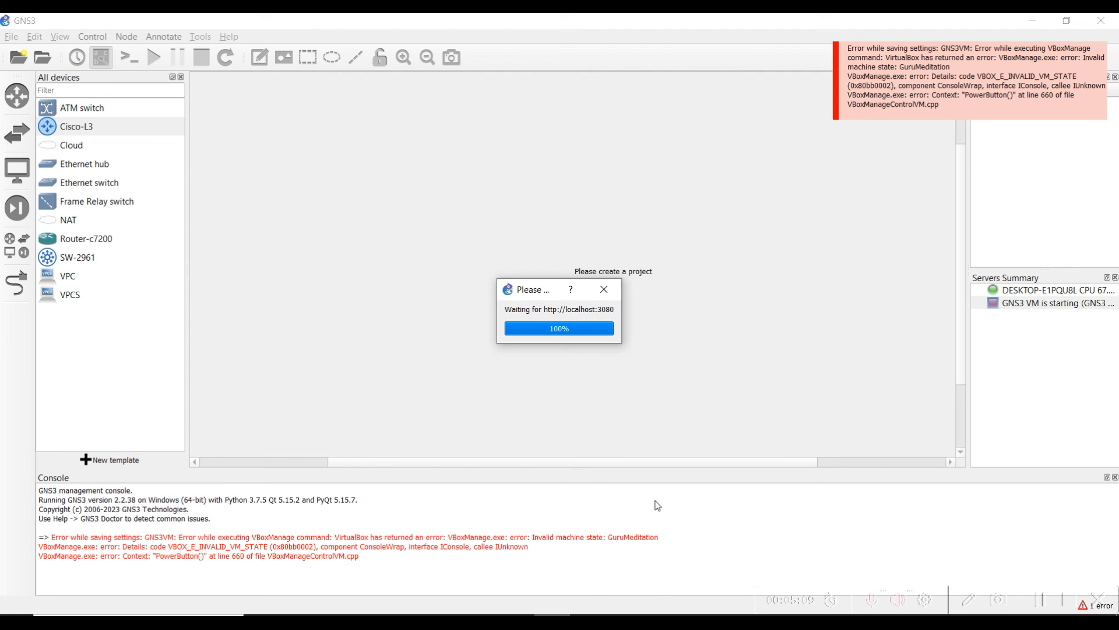
{"action": "left_click", "coordinate": [677, 565]}
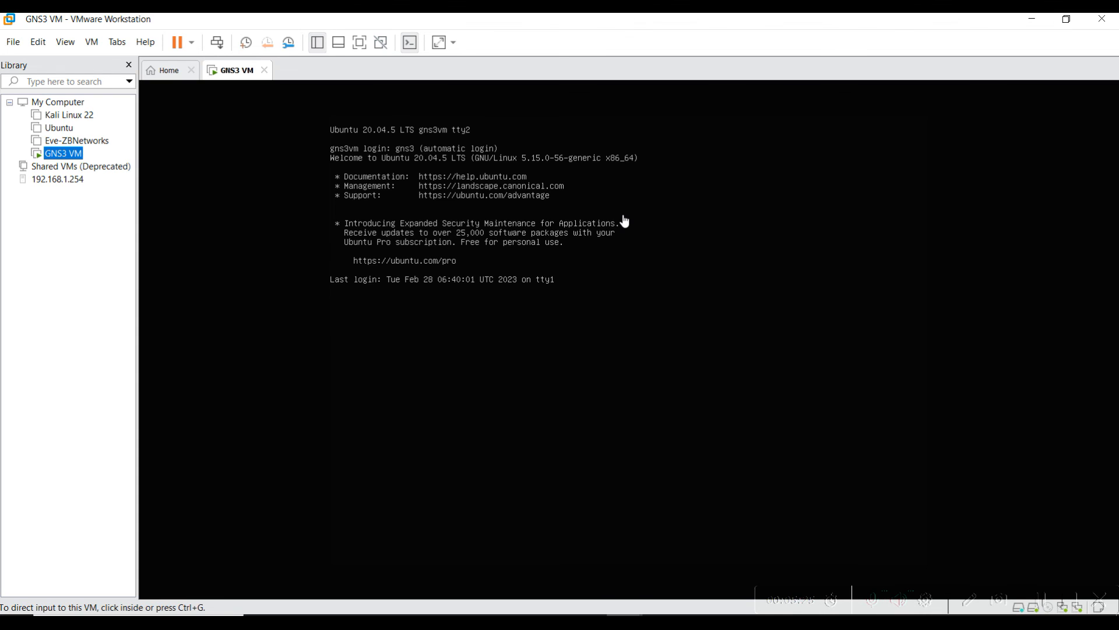
{"action": "left_click", "coordinate": [584, 249]}
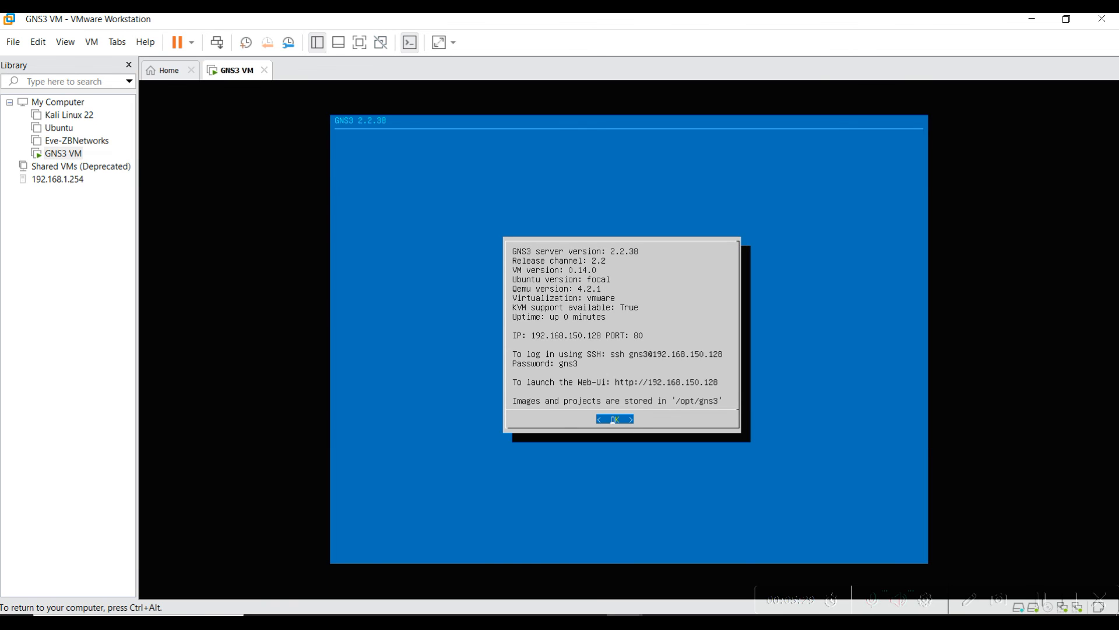
{"action": "key", "text": "ctrl+alt"}
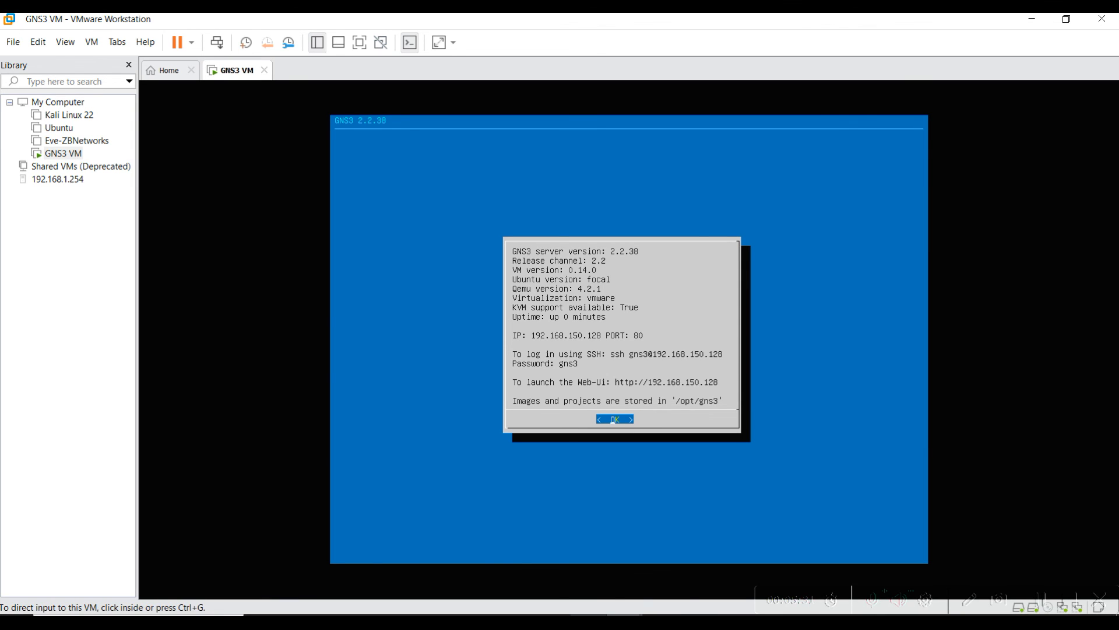
{"action": "key", "text": "alt+Tab"}
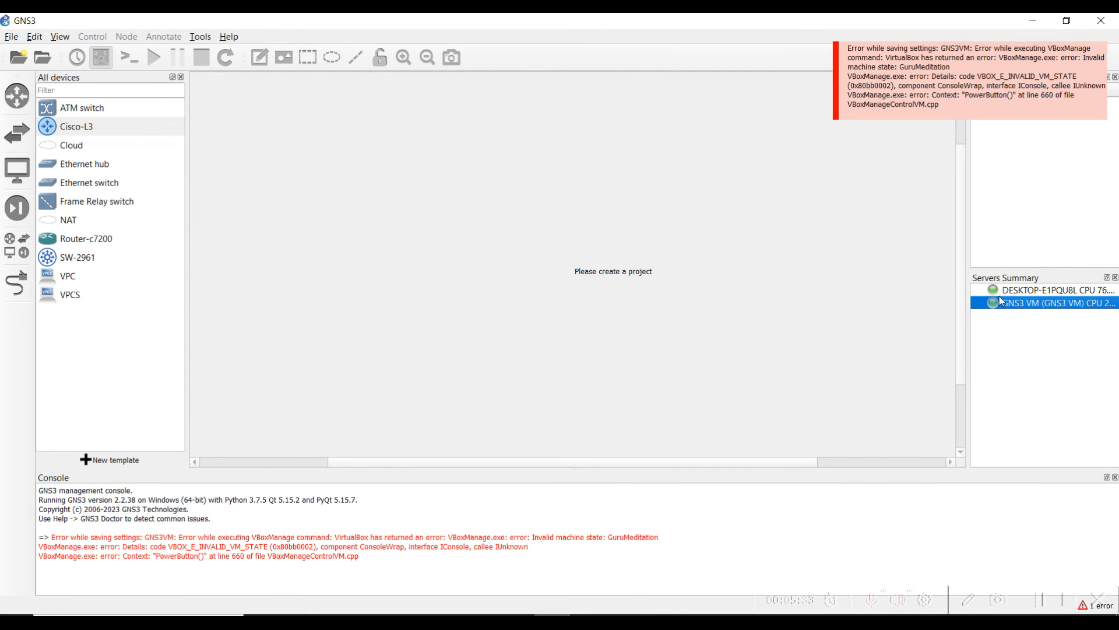
Open the Qemu VMs preferences and delete the Cisco-L3 template
{"action": "left_click", "coordinate": [60, 37]}
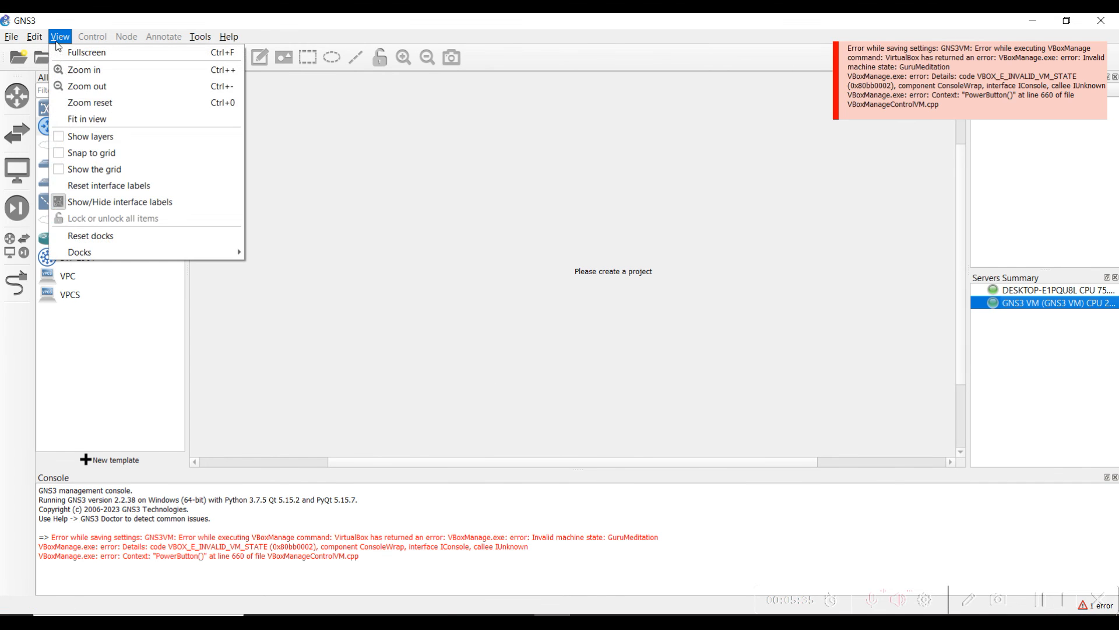
{"action": "mouse_move", "coordinate": [34, 41]}
{"action": "left_click", "coordinate": [67, 103]}
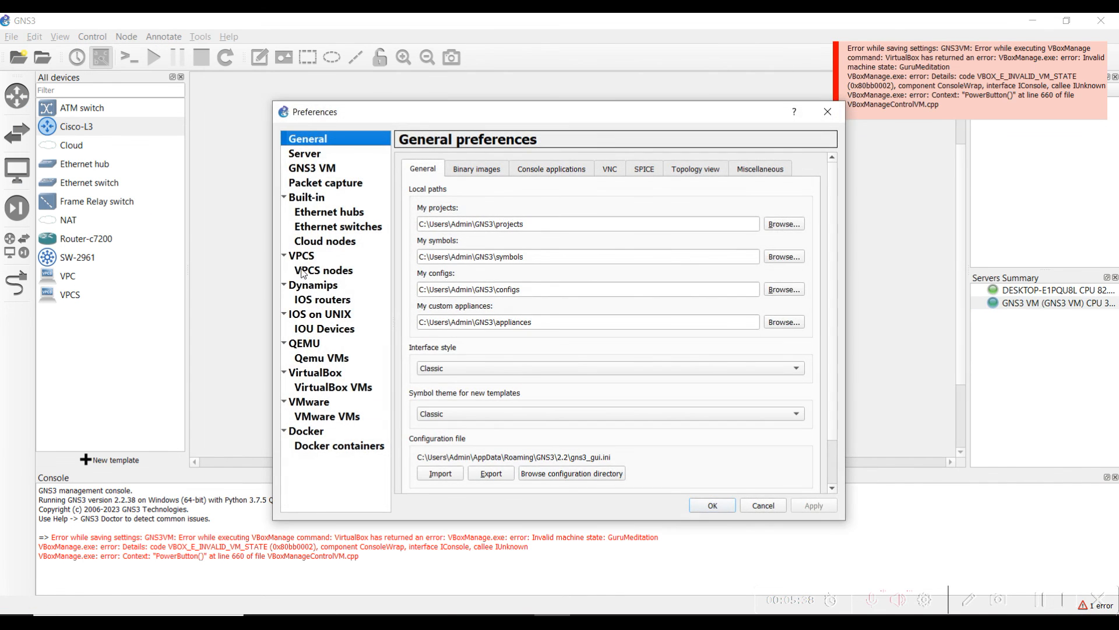
{"action": "left_click", "coordinate": [315, 357]}
{"action": "left_click", "coordinate": [539, 483]}
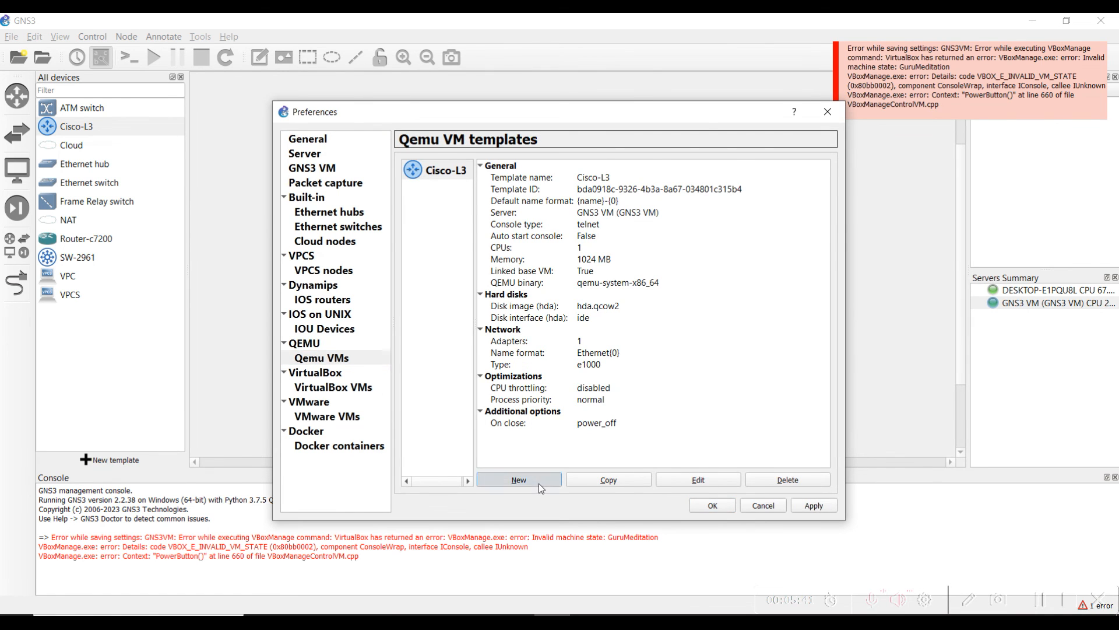
{"action": "left_click", "coordinate": [734, 440]}
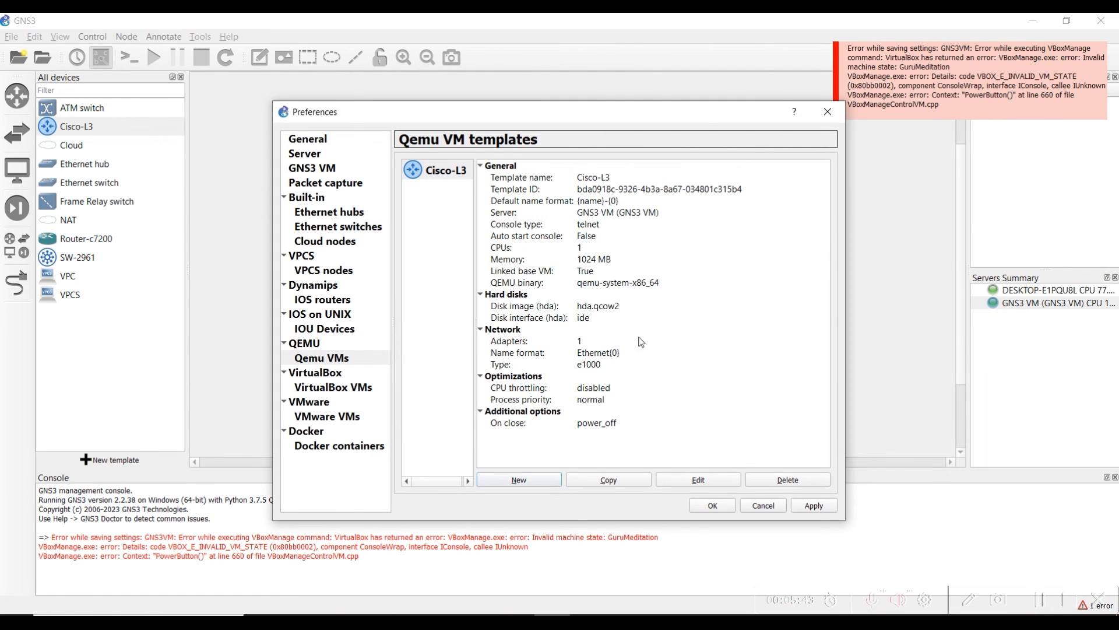
{"action": "left_click", "coordinate": [788, 480]}
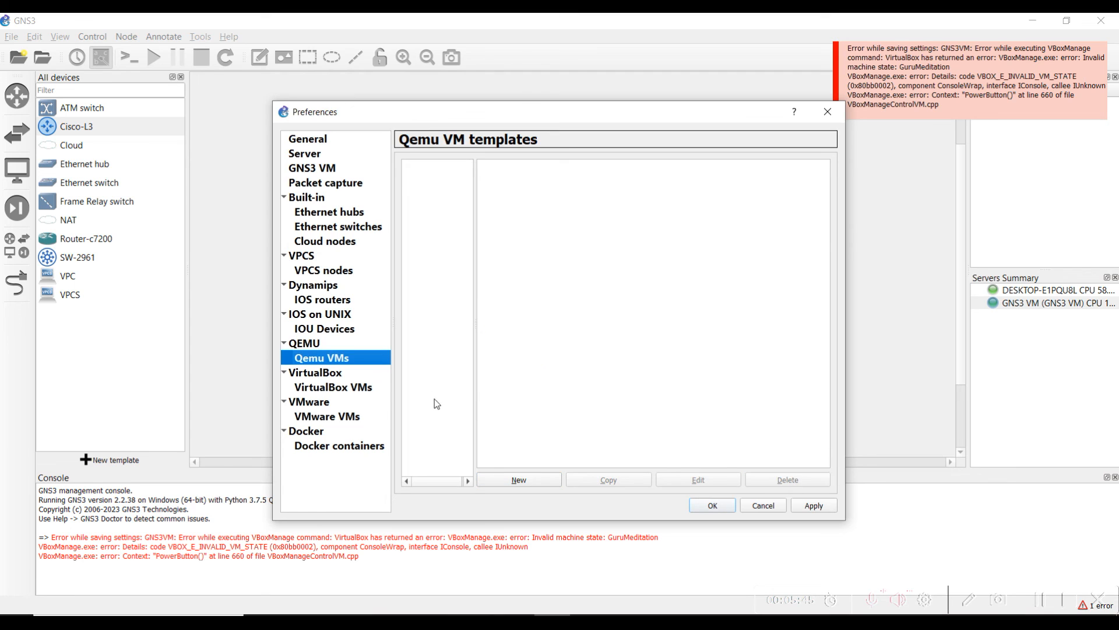
Start a new QEMU template named ASA on the GNS3 VM with x86_64 binary and 2048 MB RAM
{"action": "left_click", "coordinate": [519, 479]}
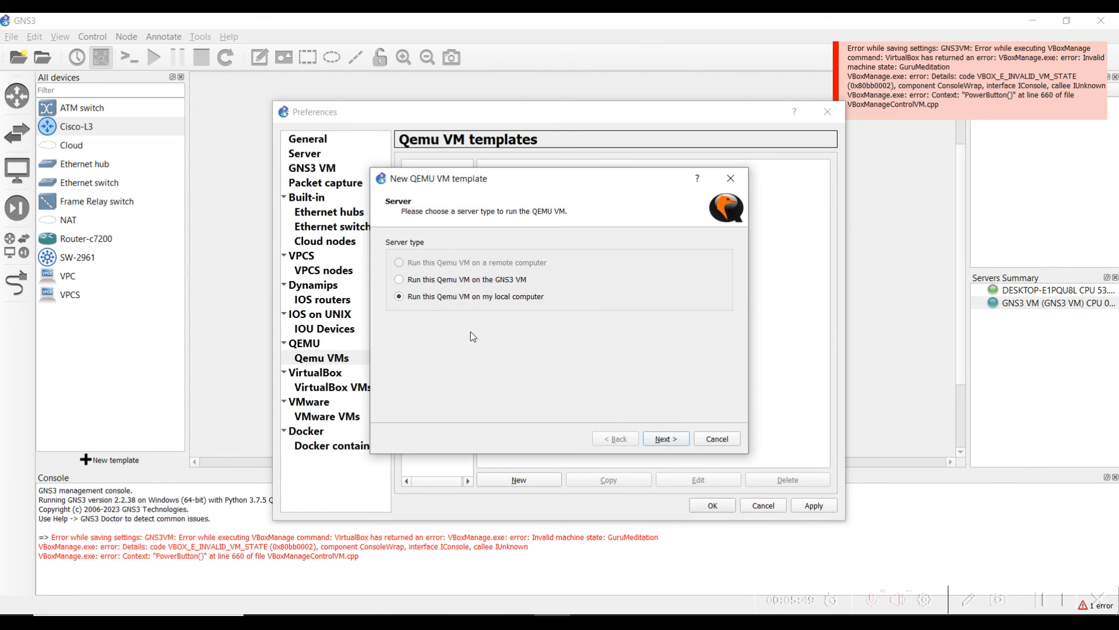
{"action": "left_click", "coordinate": [466, 281]}
{"action": "left_click", "coordinate": [664, 440]}
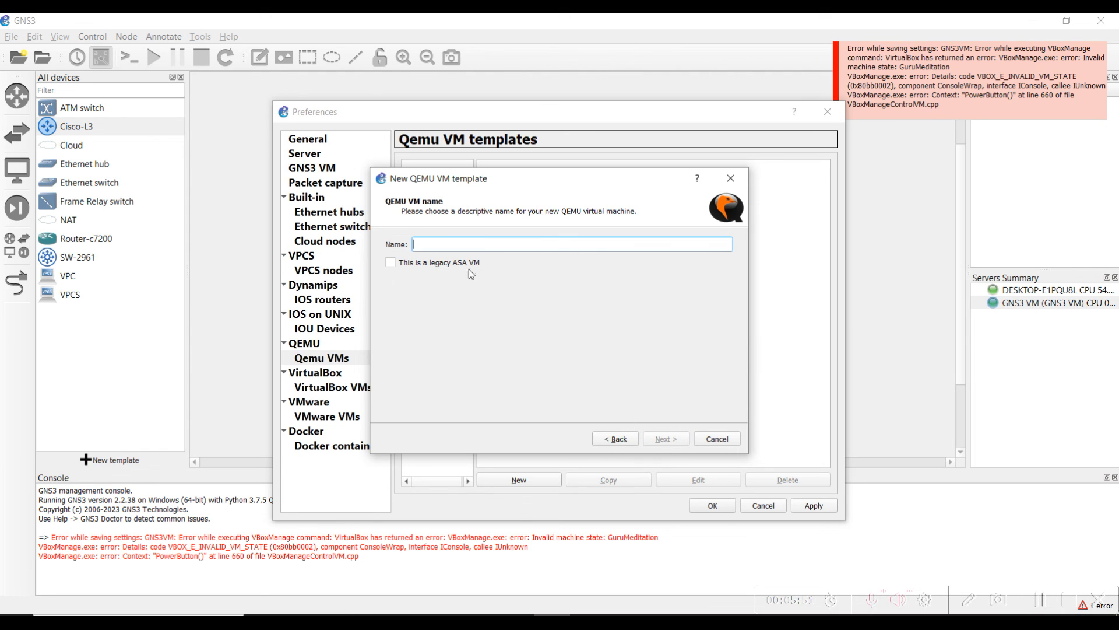
{"action": "type", "text": "ASA"}
{"action": "left_click", "coordinate": [665, 439]}
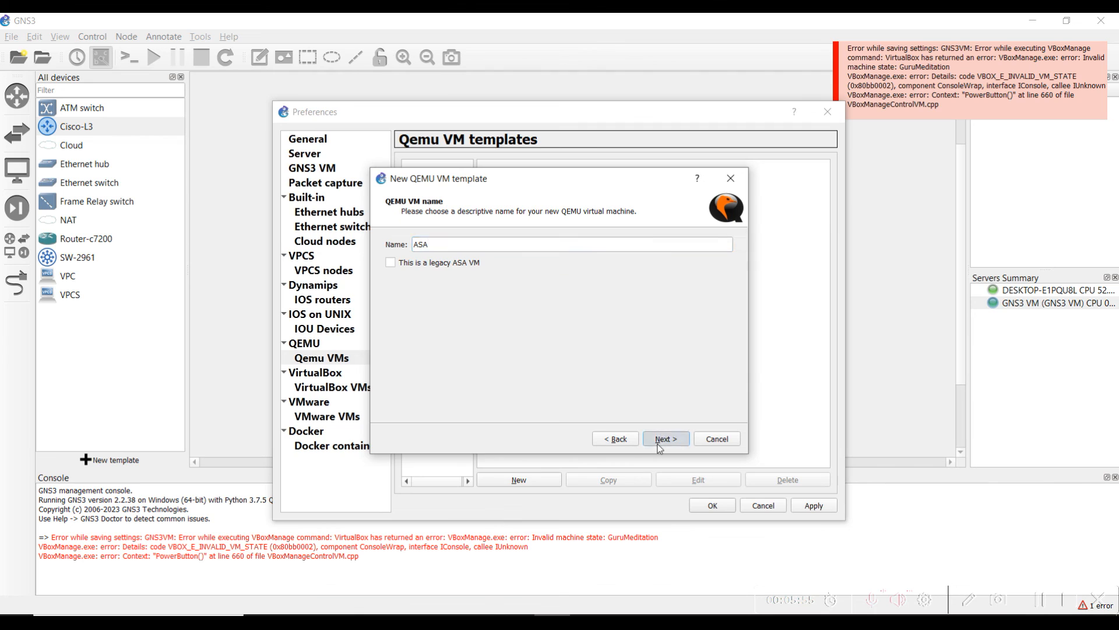
{"action": "left_click", "coordinate": [728, 260]}
{"action": "left_click", "coordinate": [727, 260]}
{"action": "left_click", "coordinate": [728, 260]}
{"action": "type", "text": "10 MB"}
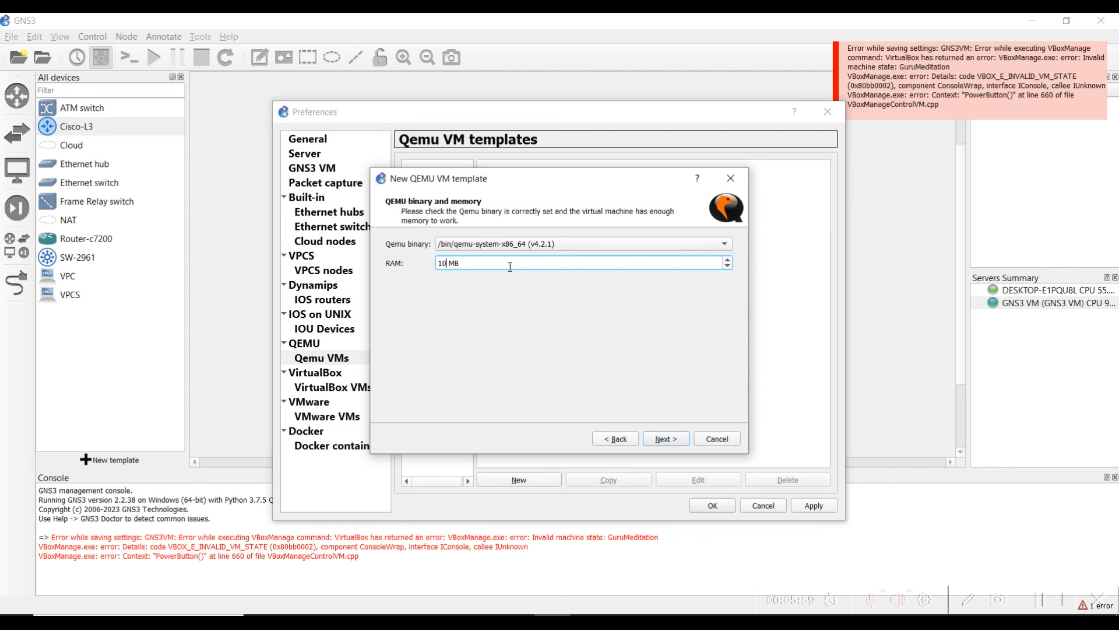
{"action": "key", "text": "BackSpace"}
{"action": "key", "text": "BackSpace"}
{"action": "type", "text": "2048"}
Keep telnet console, use hda.qcow2 as the disk image, and finish and apply the ASA template
{"action": "left_click", "coordinate": [679, 445]}
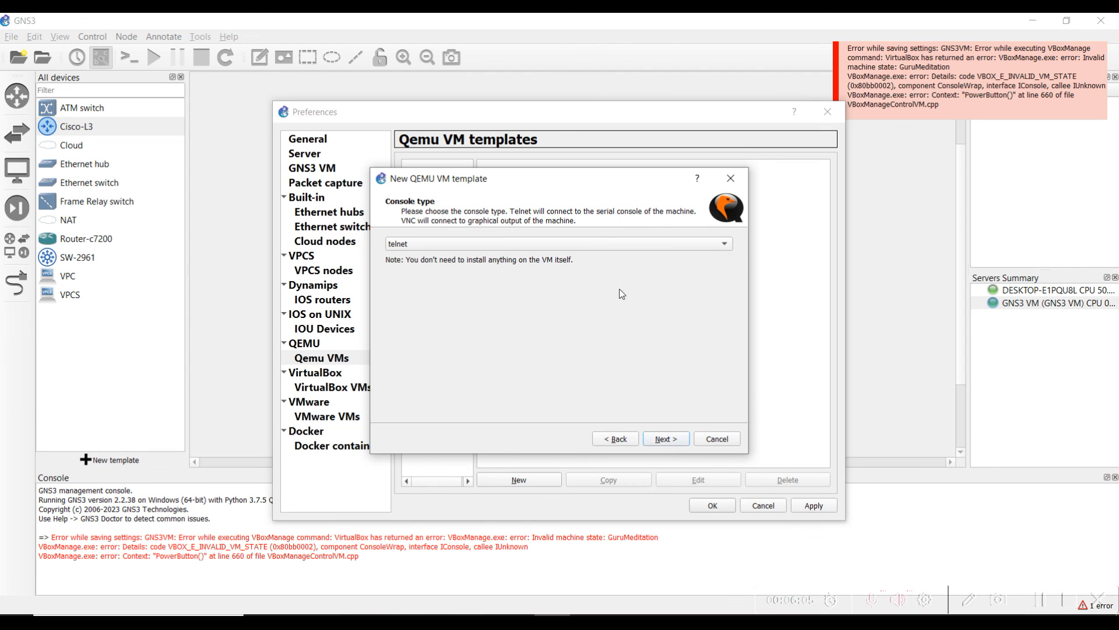
{"action": "left_click", "coordinate": [675, 444]}
{"action": "left_click", "coordinate": [478, 244]}
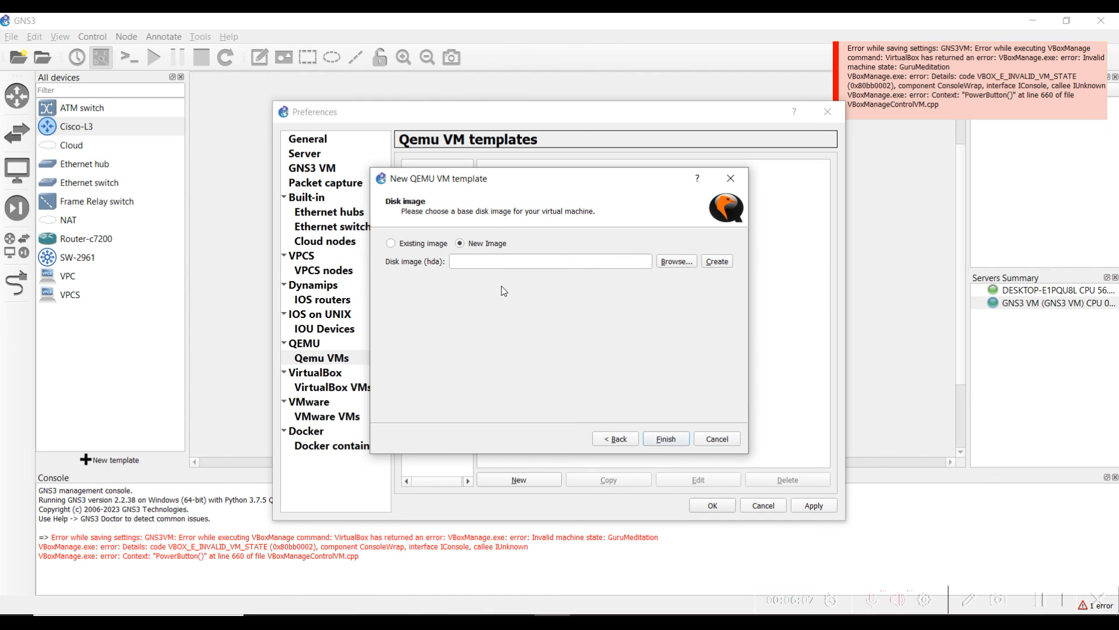
{"action": "left_click", "coordinate": [676, 261]}
{"action": "double_click", "coordinate": [587, 292]}
{"action": "left_click", "coordinate": [657, 442]}
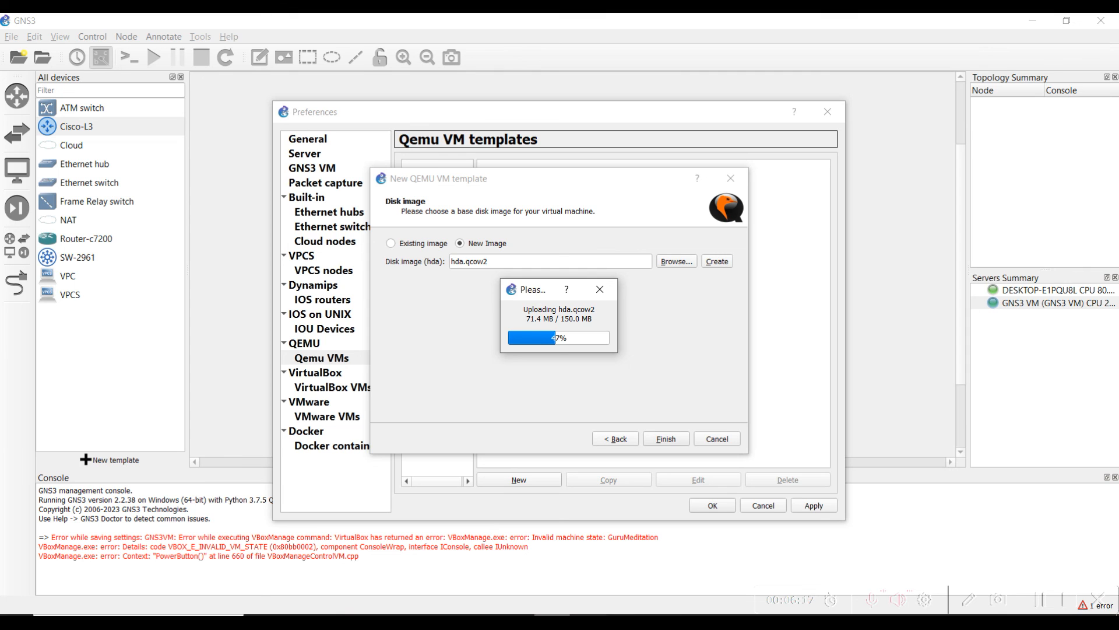
{"action": "left_click", "coordinate": [708, 548]}
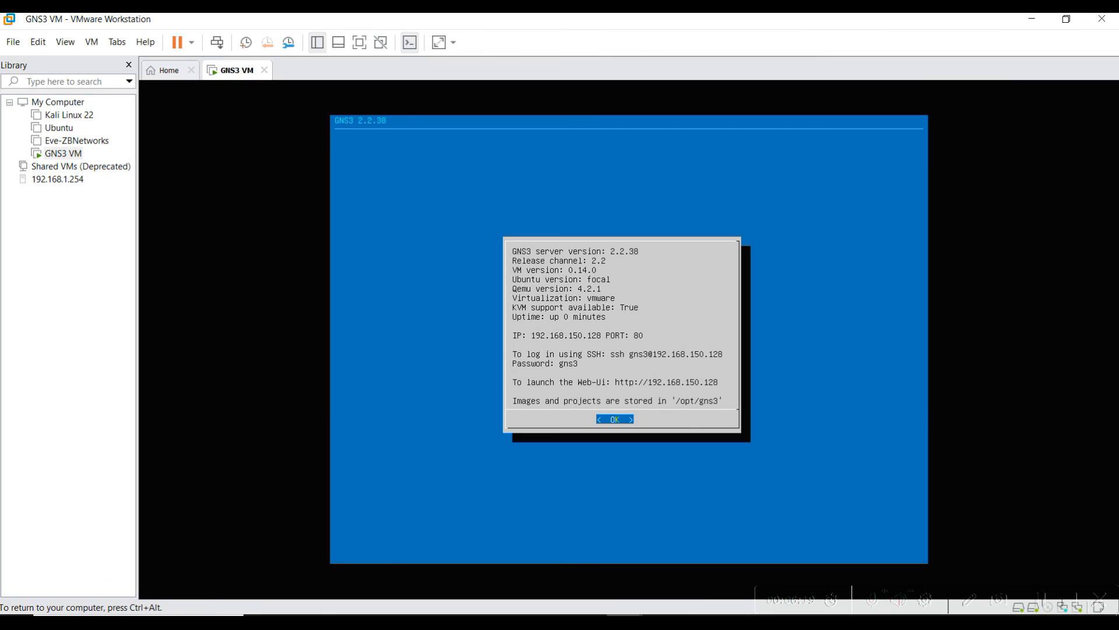
{"action": "key", "text": "alt+Tab"}
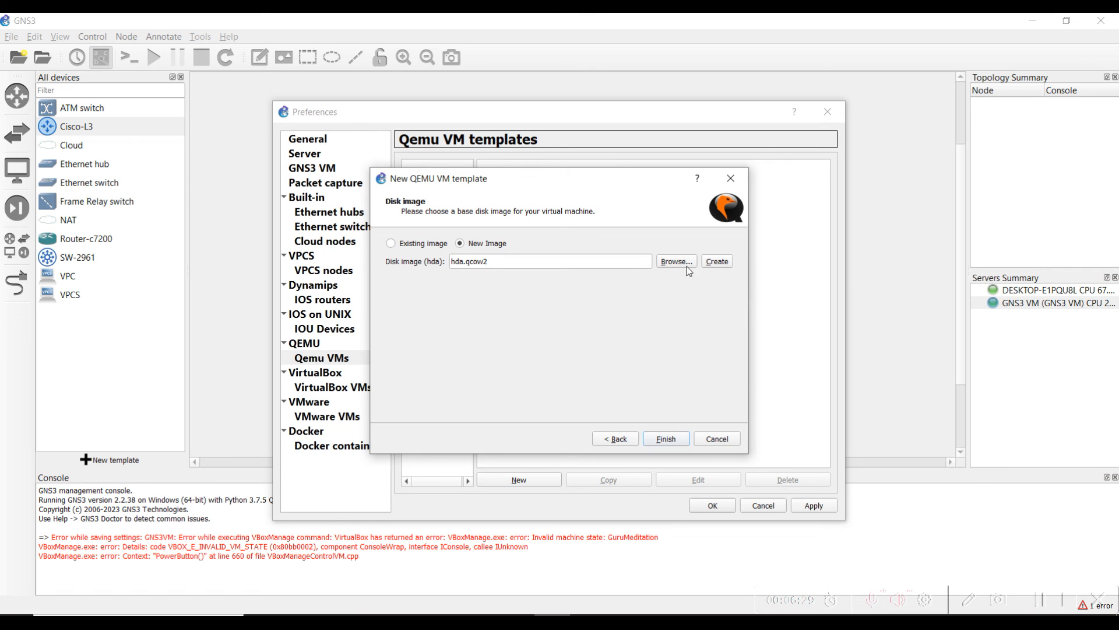
{"action": "left_click", "coordinate": [663, 441]}
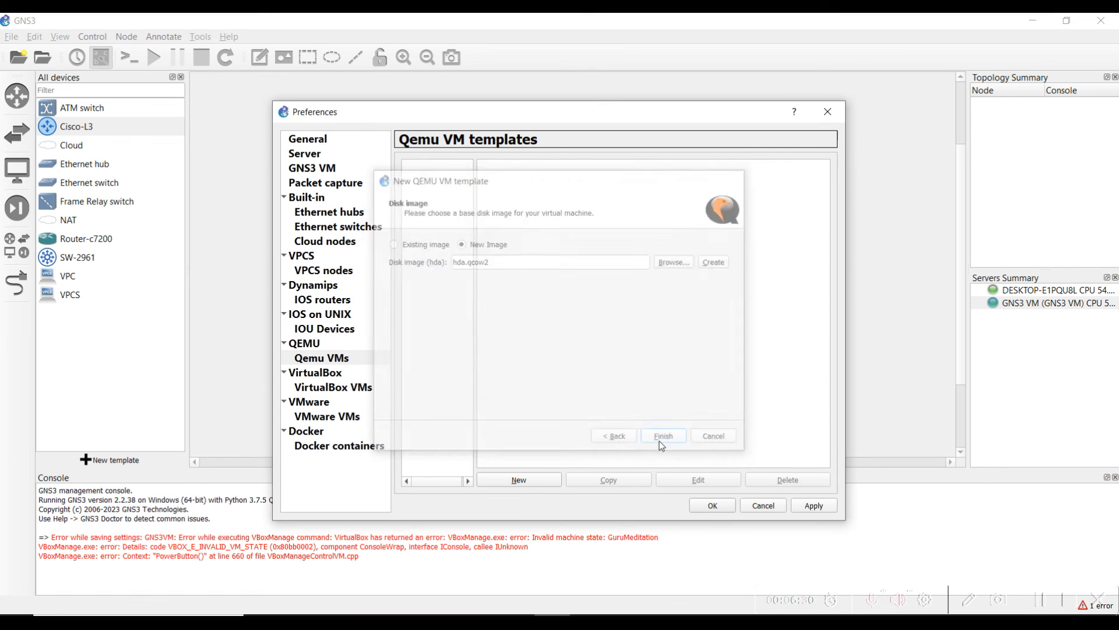
{"action": "left_click", "coordinate": [815, 505]}
{"action": "left_click", "coordinate": [712, 505]}
Change the ASA template symbol to the Affinity-circle-blue firewall and save the configuration
{"action": "left_click", "coordinate": [68, 113]}
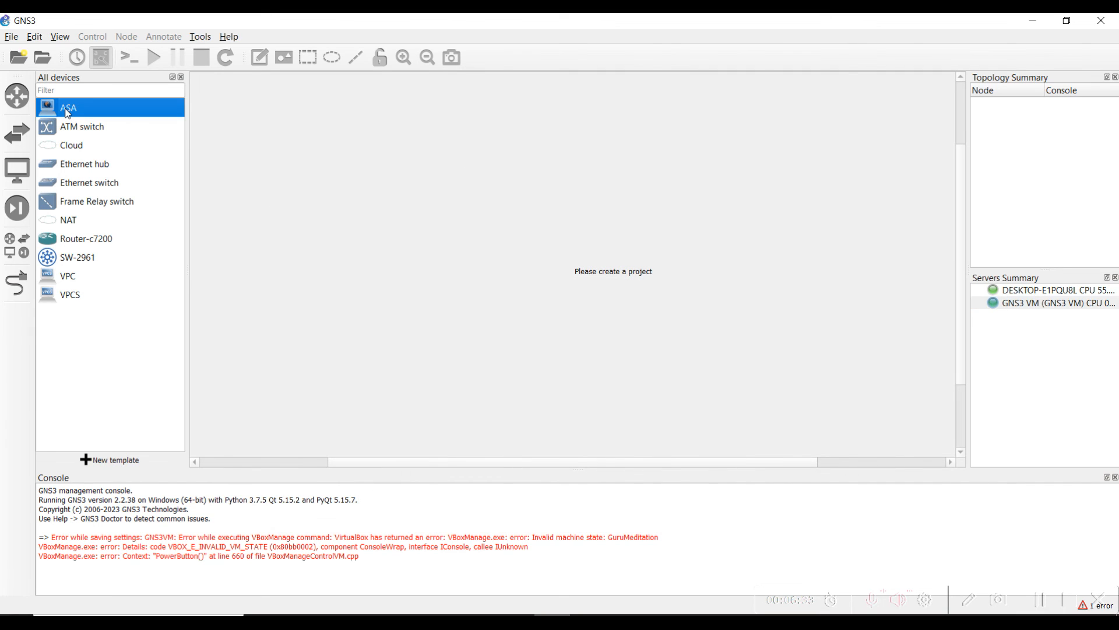
{"action": "right_click", "coordinate": [67, 111]}
{"action": "left_click", "coordinate": [117, 133]}
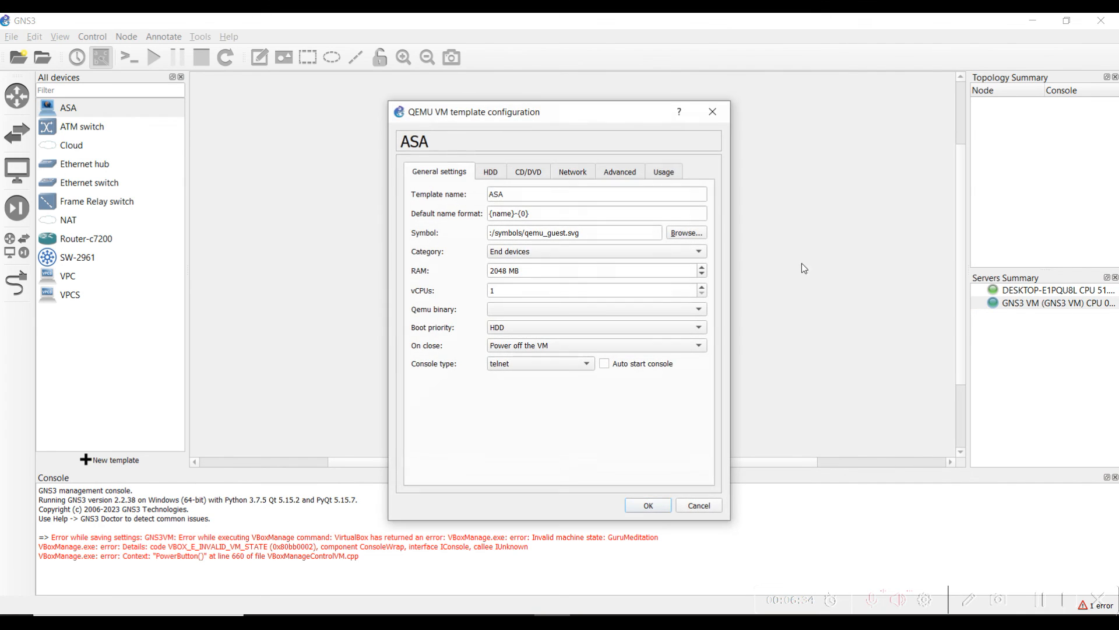
{"action": "left_click", "coordinate": [670, 234]}
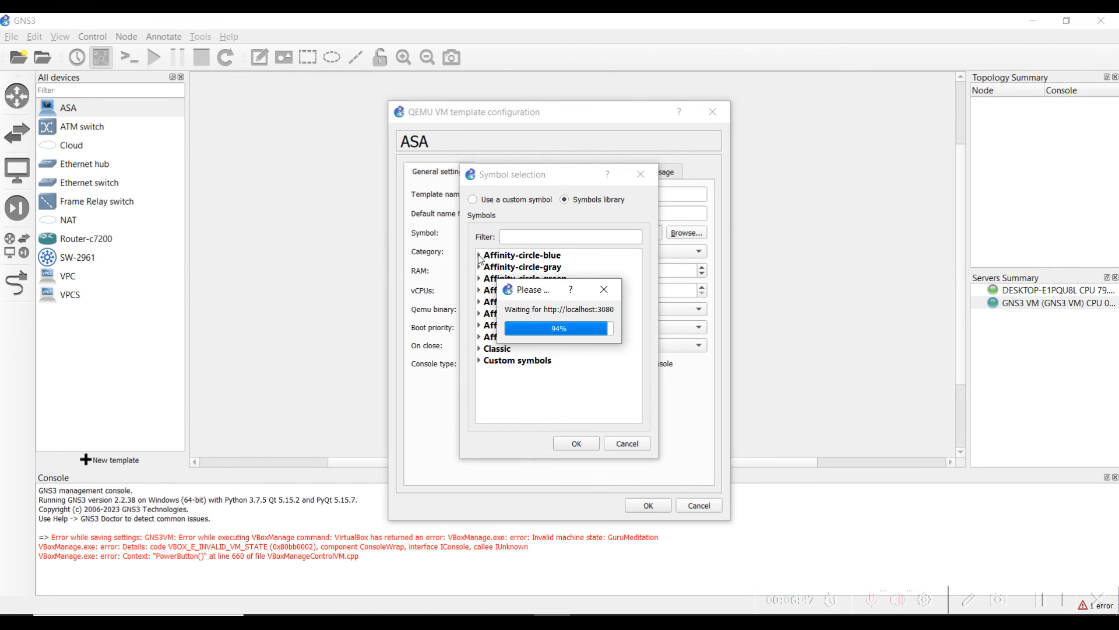
{"action": "left_click", "coordinate": [479, 254]}
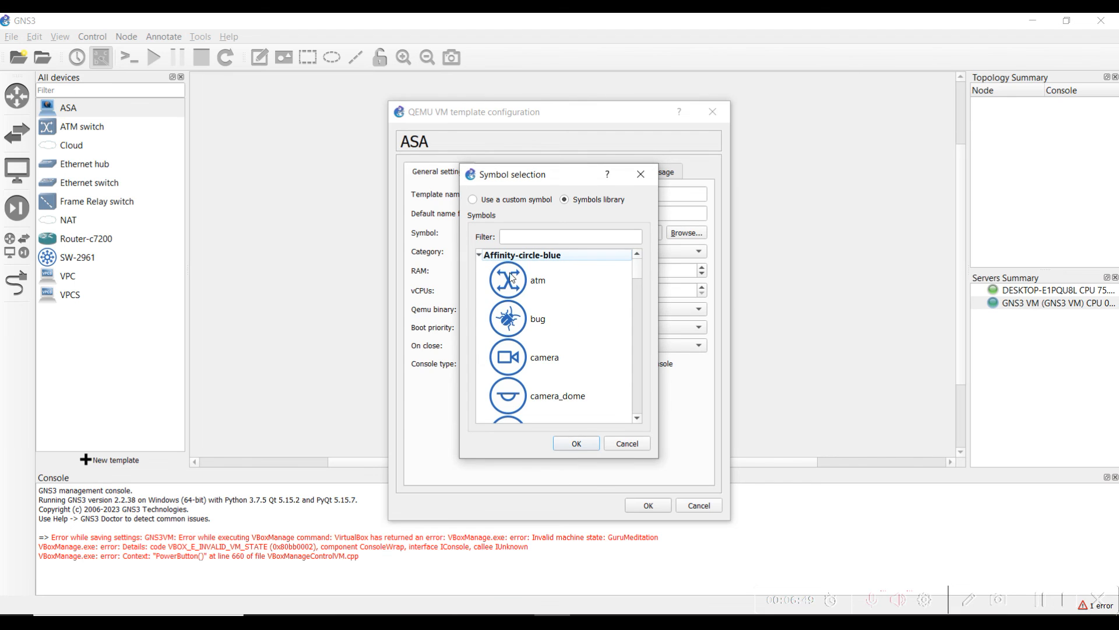
{"action": "left_click", "coordinate": [545, 237]}
{"action": "type", "text": "fire"}
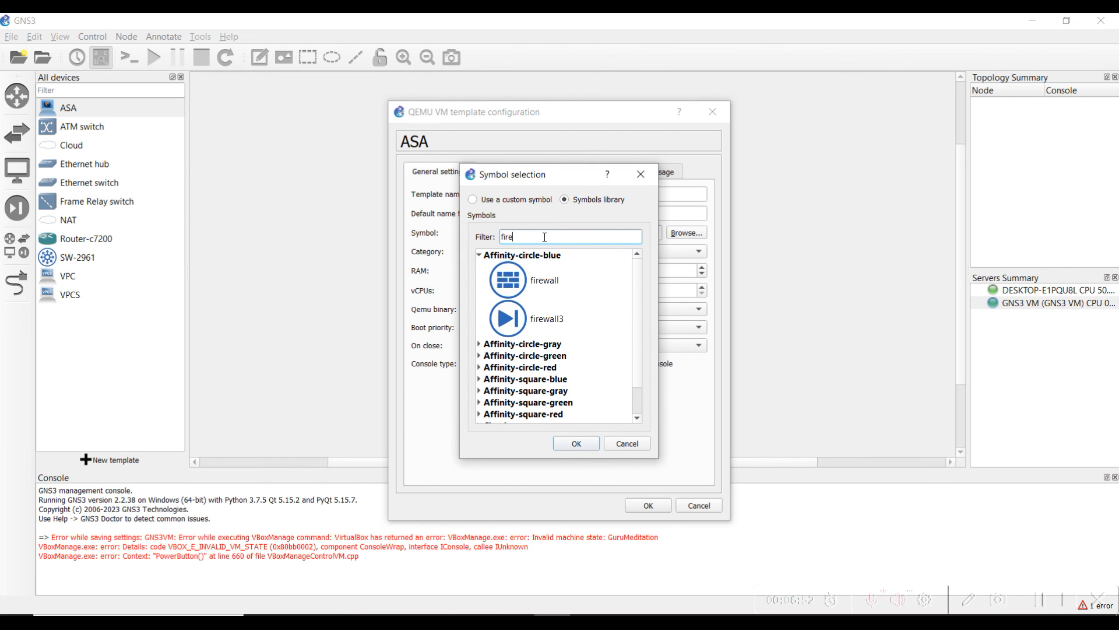
{"action": "left_click", "coordinate": [536, 281]}
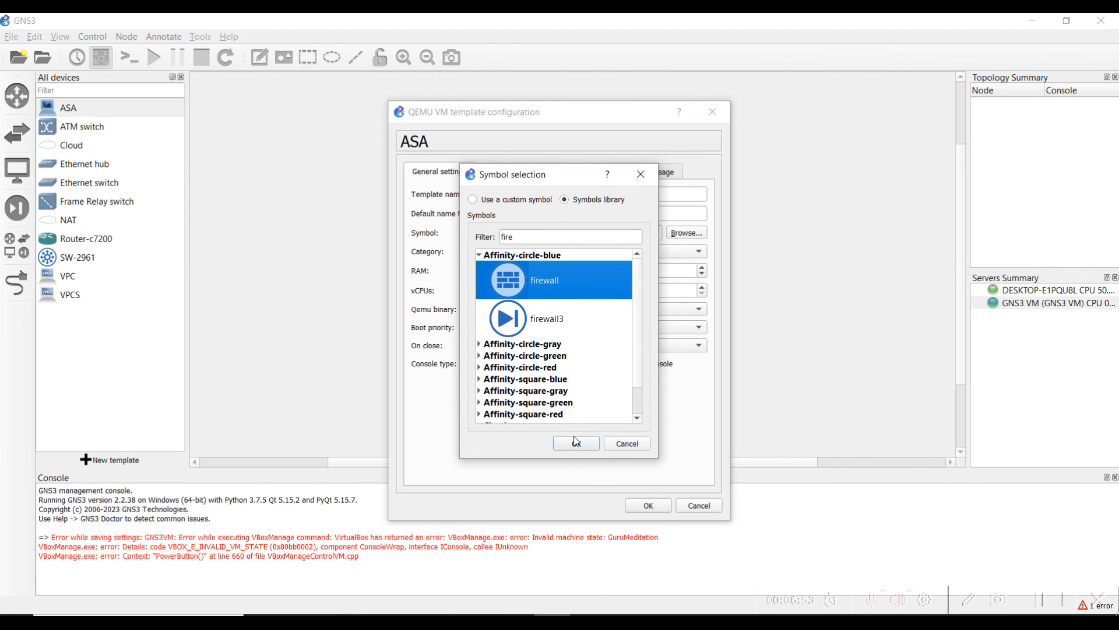
{"action": "left_click", "coordinate": [576, 443]}
{"action": "left_click", "coordinate": [648, 506]}
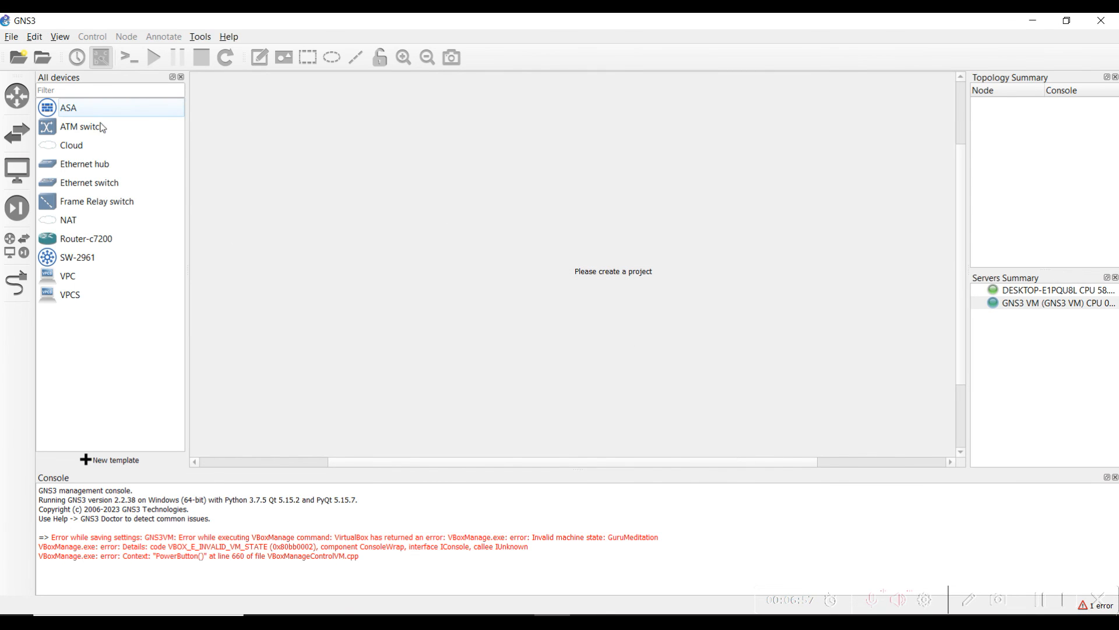
Open the recent Test-gns3 project
{"action": "left_click", "coordinate": [89, 107]}
{"action": "left_click", "coordinate": [11, 37]}
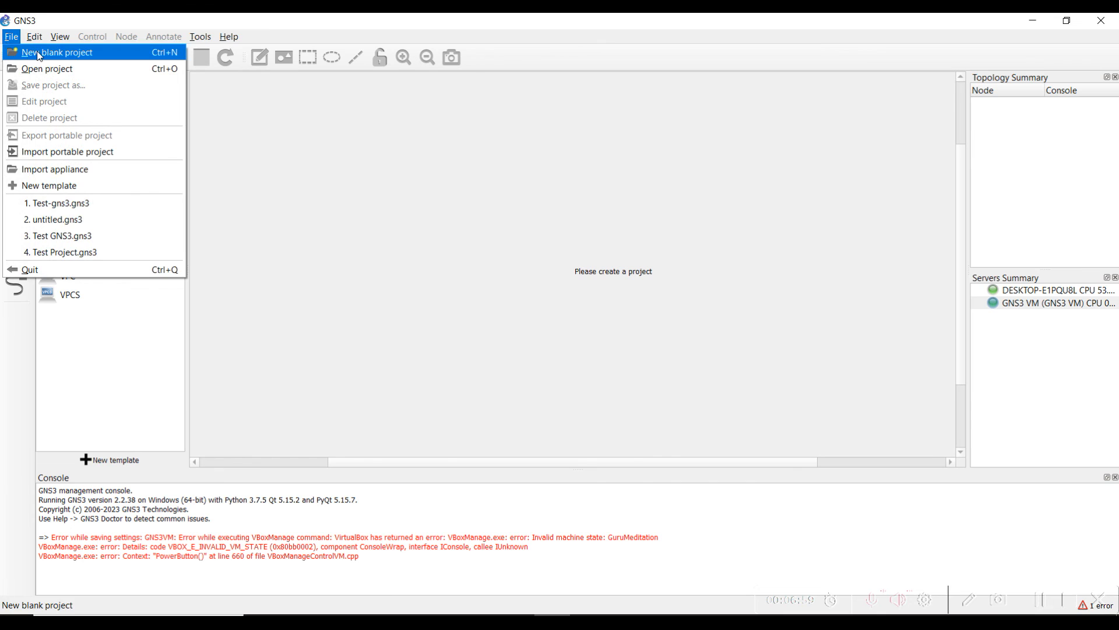
{"action": "left_click", "coordinate": [36, 52]}
{"action": "left_click", "coordinate": [470, 339]}
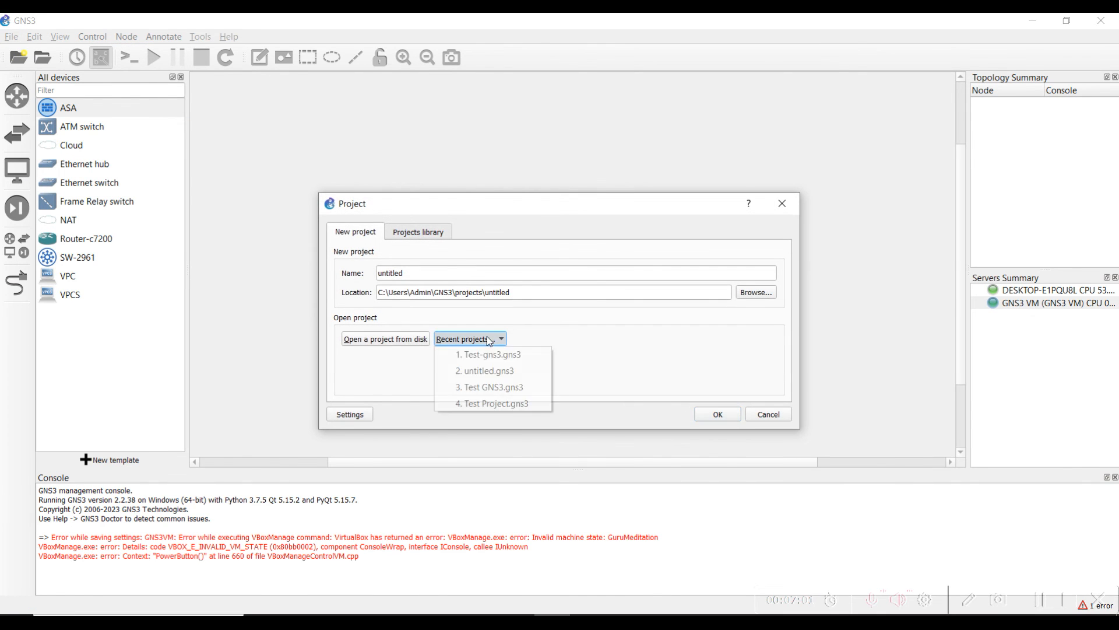
{"action": "left_click", "coordinate": [495, 353]}
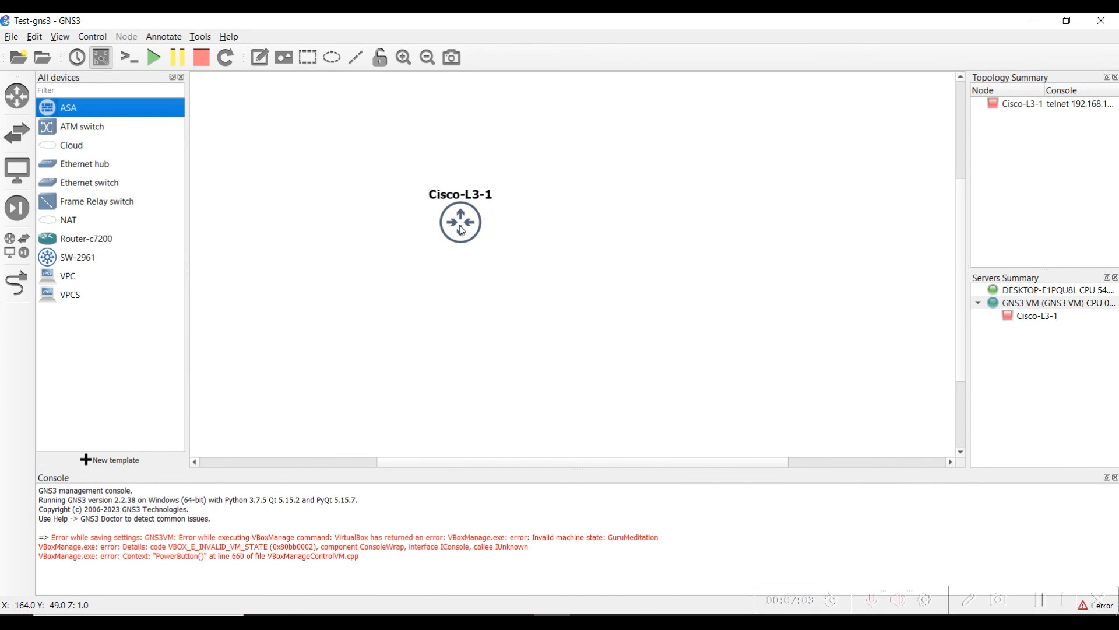
Place an ASA-1 node below-right of Cisco-L3-1, start it, and open its console
{"action": "left_click_drag", "start_coordinate": [66, 114], "coordinate": [640, 350]}
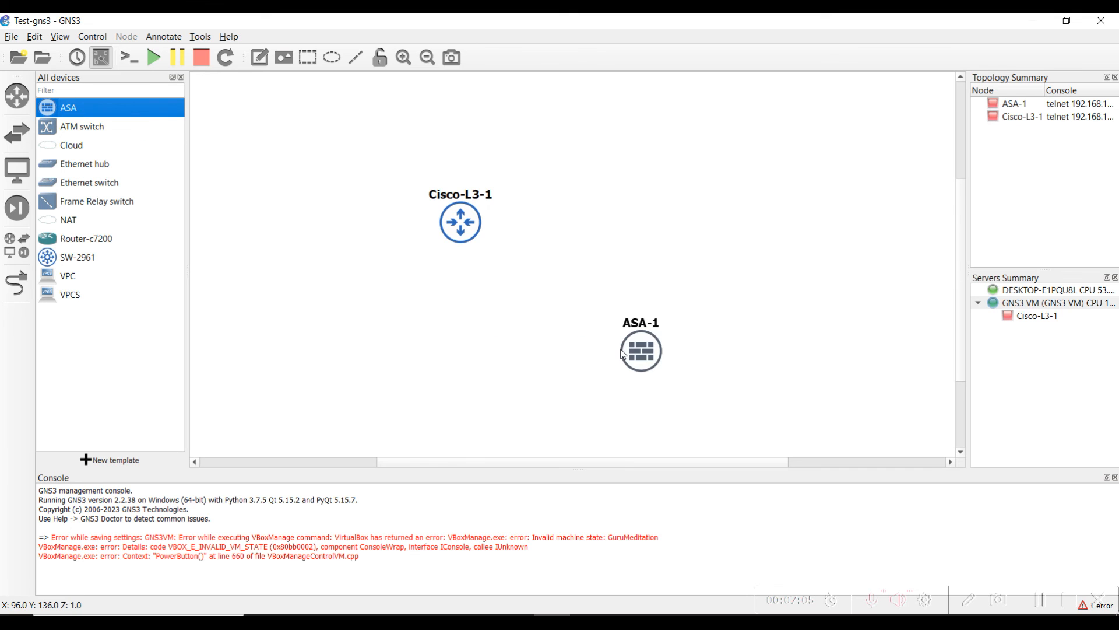
{"action": "right_click", "coordinate": [634, 349]}
{"action": "left_click", "coordinate": [671, 396]}
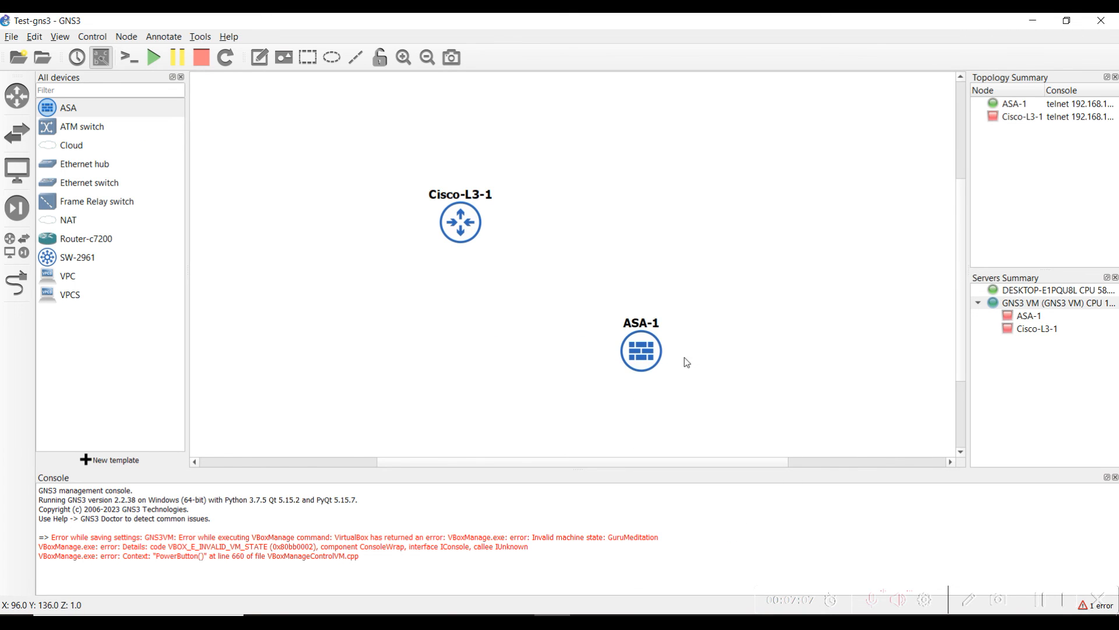
{"action": "double_click", "coordinate": [620, 358]}
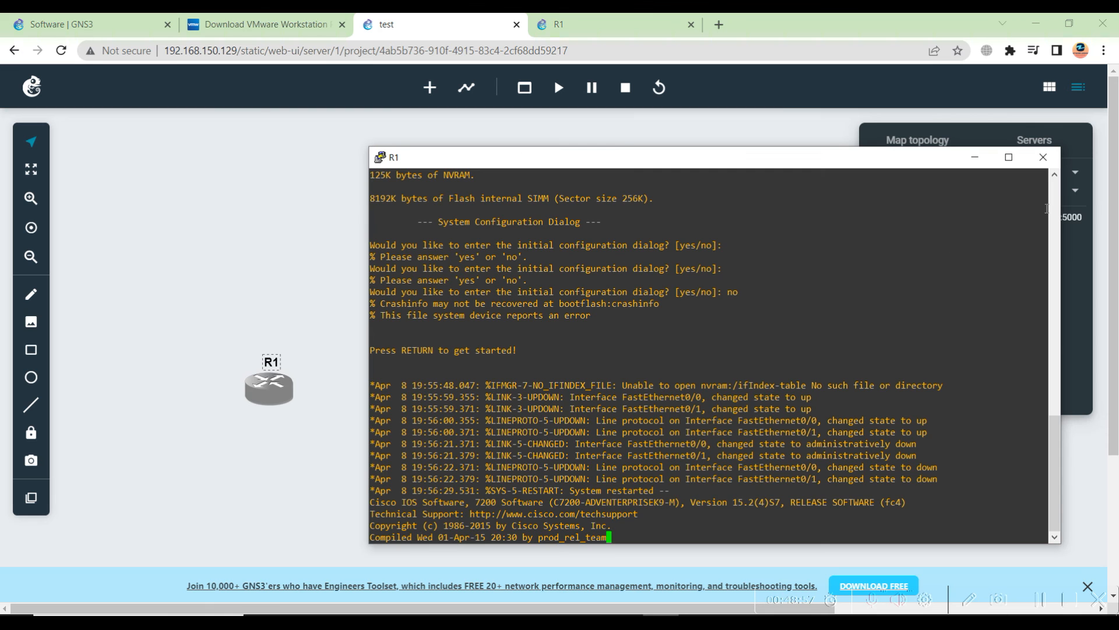
{"action": "left_click", "coordinate": [1043, 158]}
{"action": "left_click", "coordinate": [582, 393]}
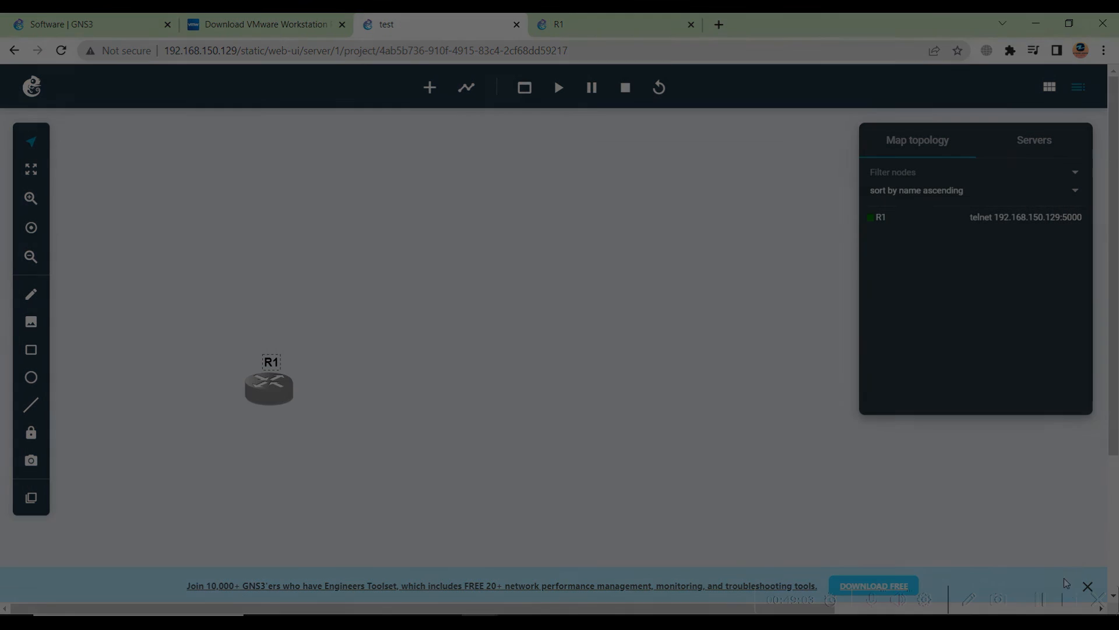